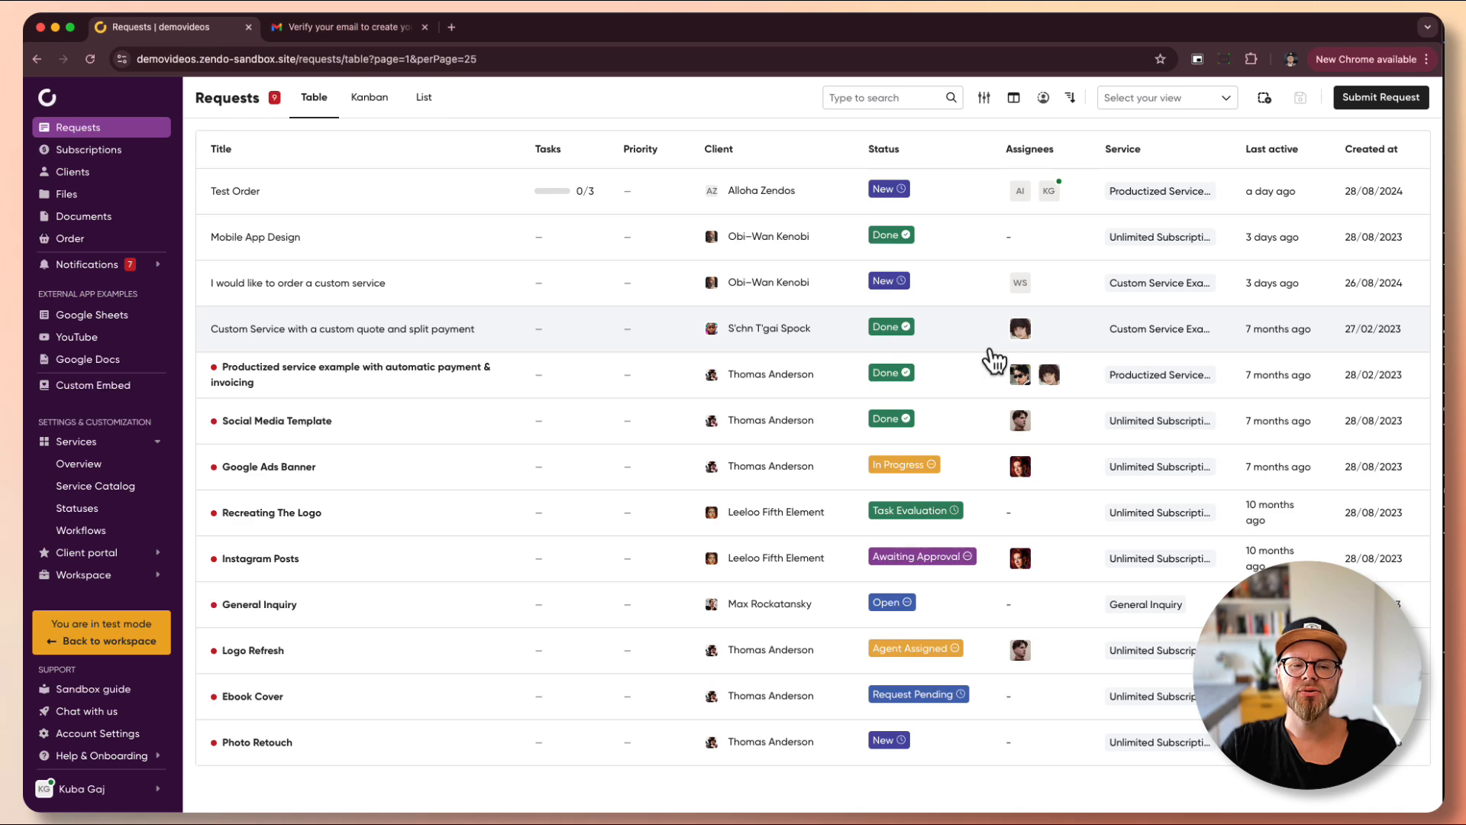
- Go from the requests table to the Services Overview page in the sidebar
left_click(115, 467)
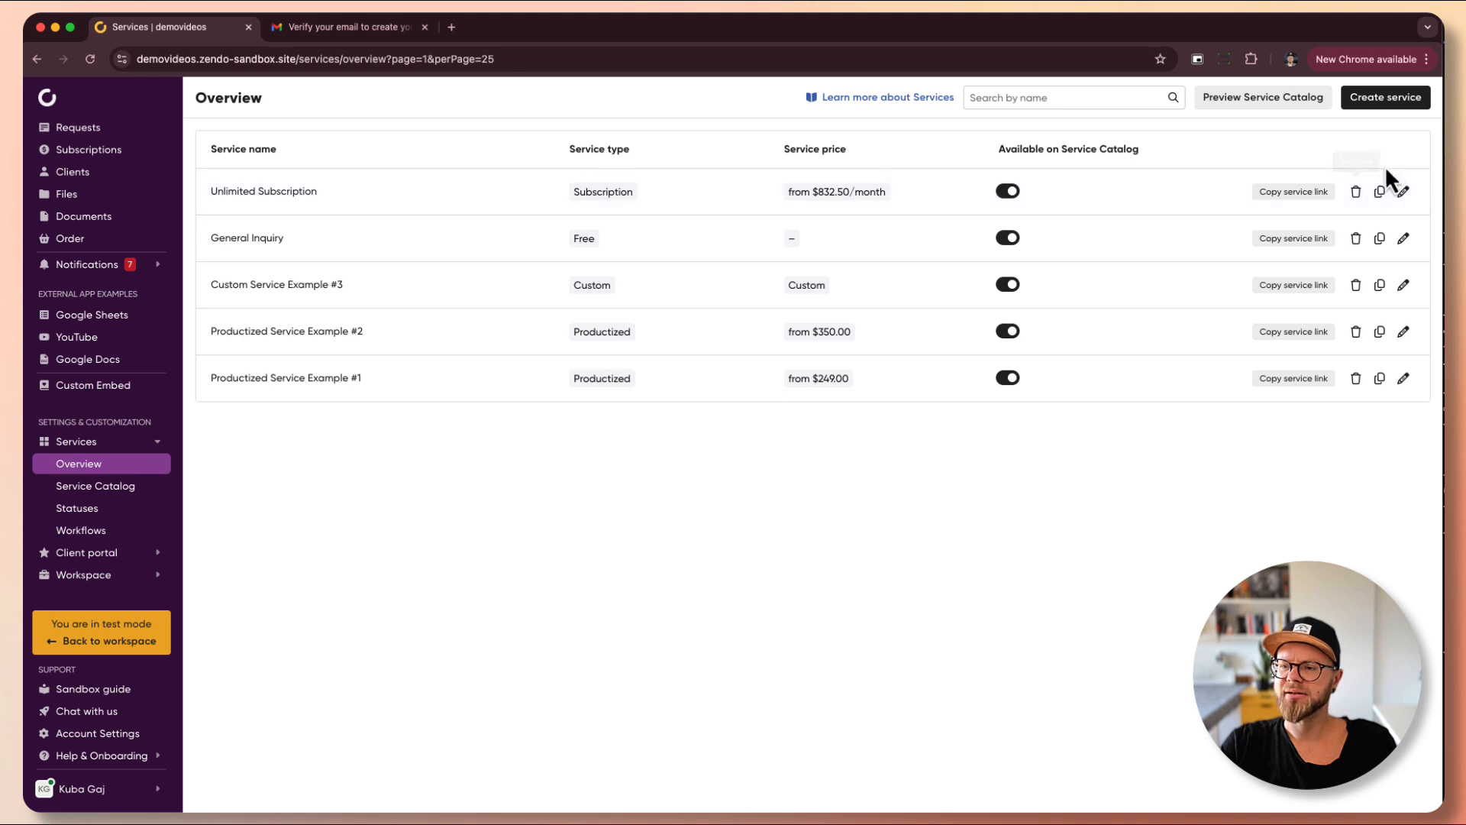
- Start a new service and select the Productized service type
left_click(1390, 110)
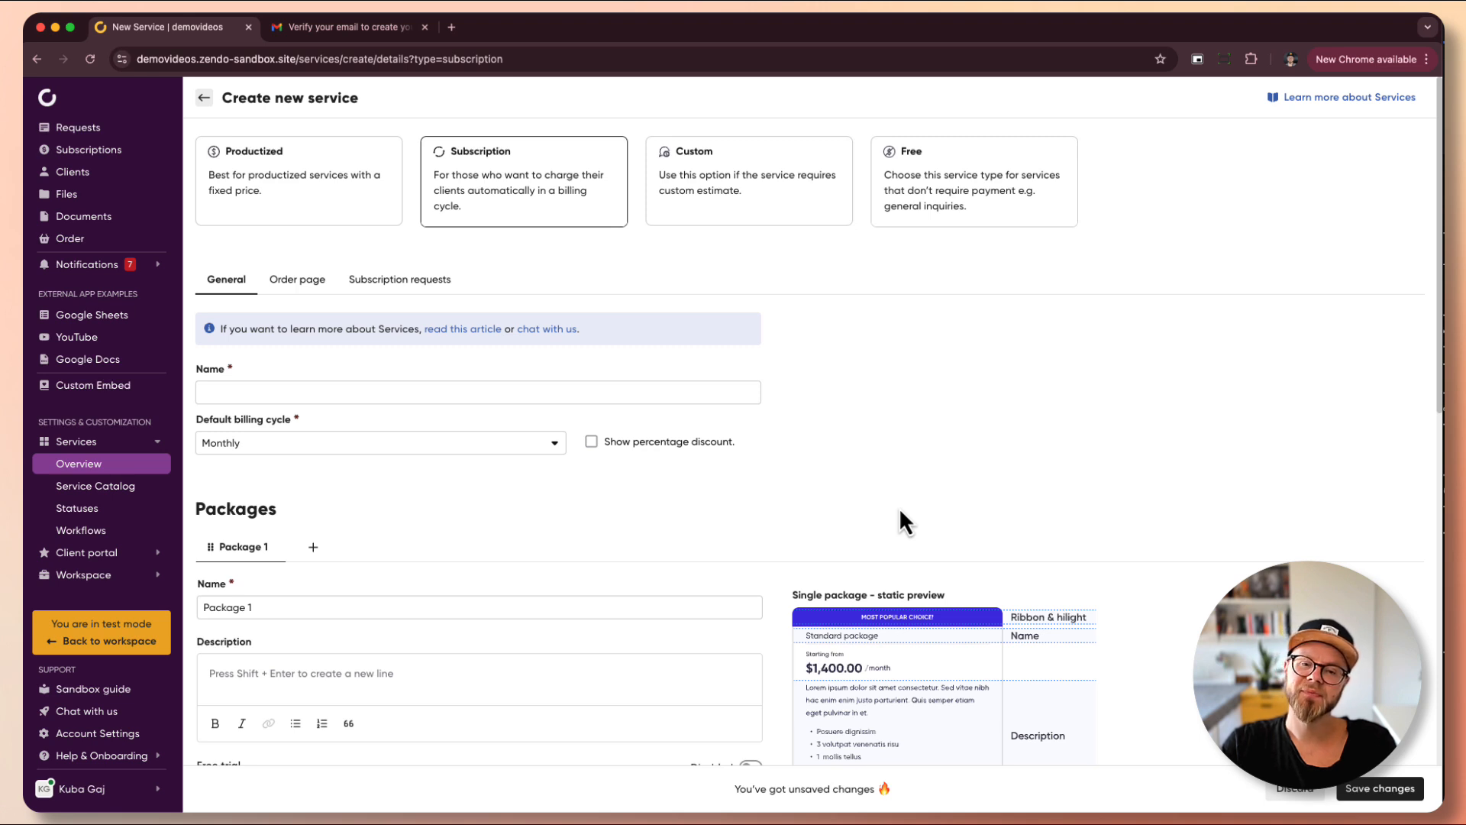
left_click(330, 197)
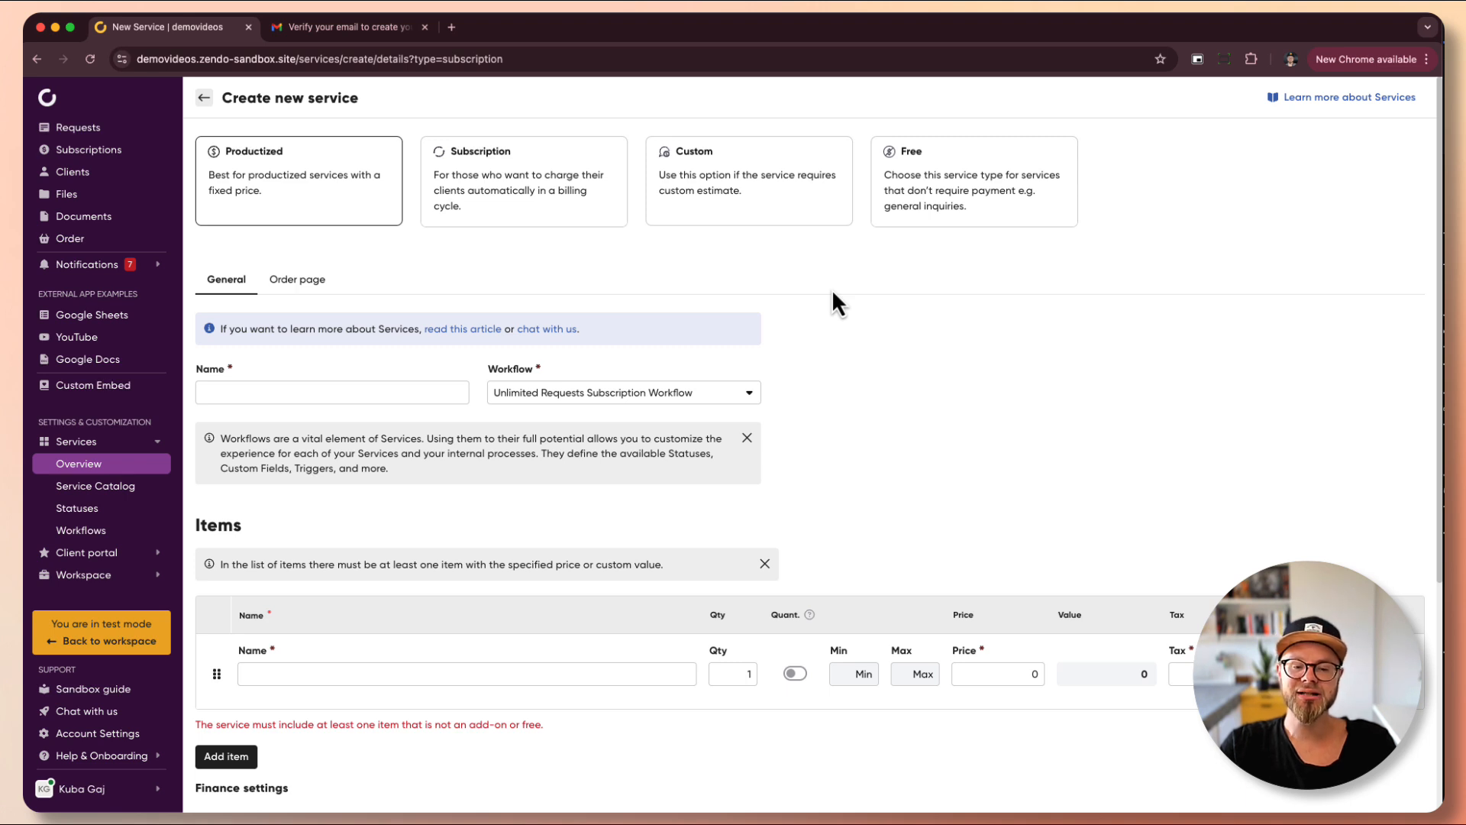
- Name the service 'Test One-Off Service' and choose the Productized services workflow
left_click(433, 387)
type("Test ")
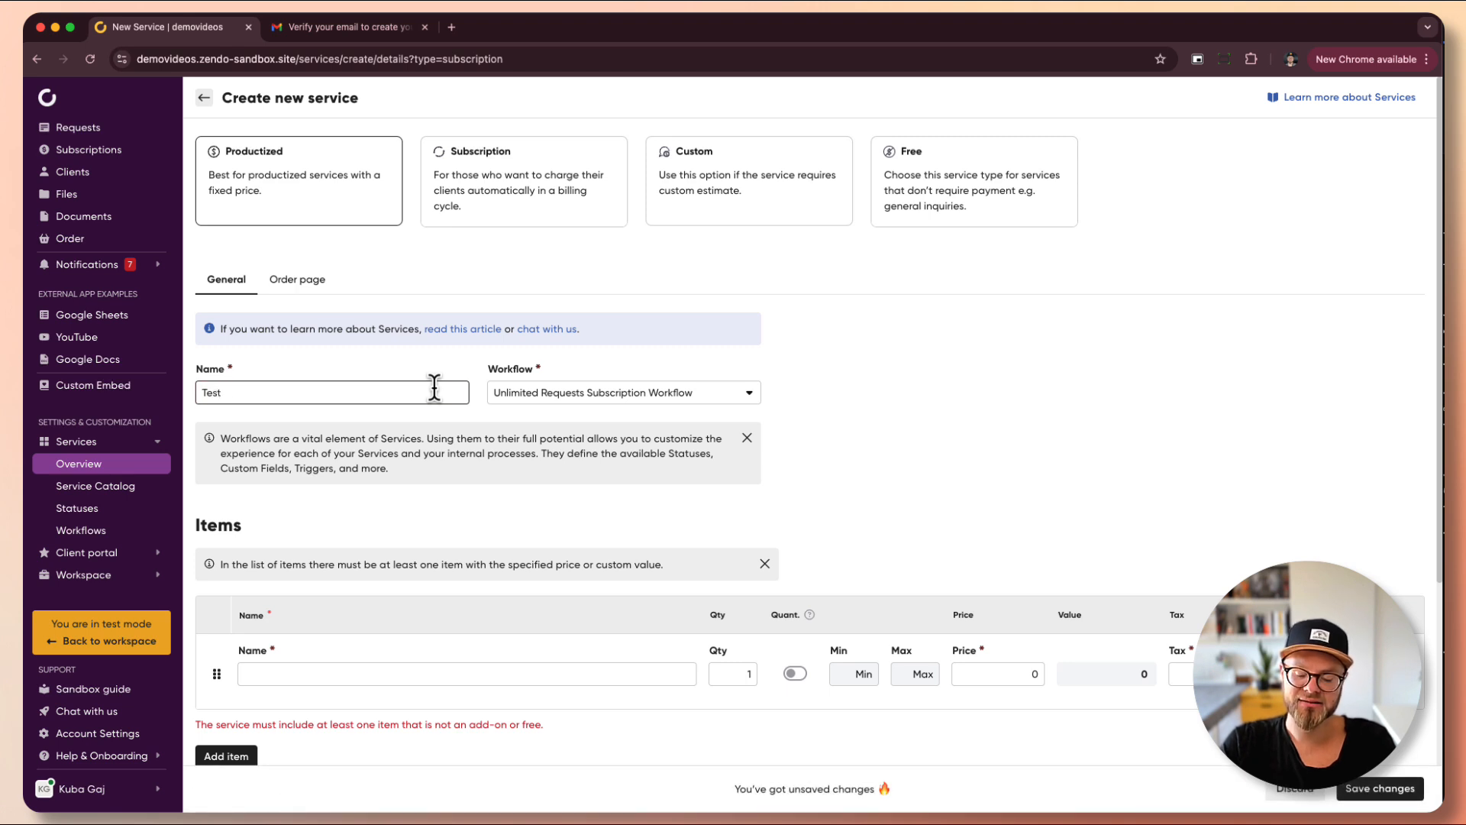
type("O")
key("BackSpace")
type("One-O")
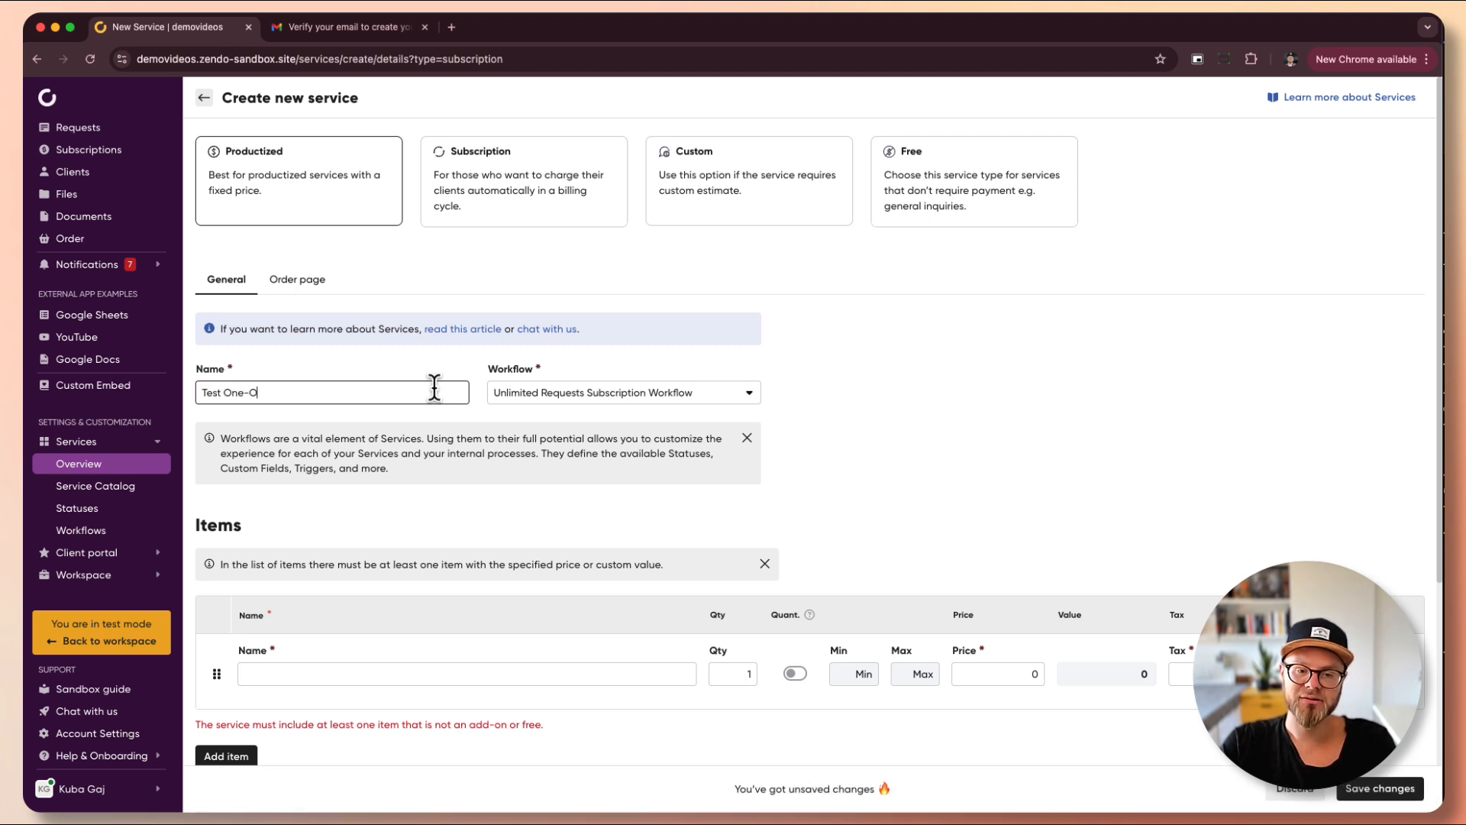
type("ff Service")
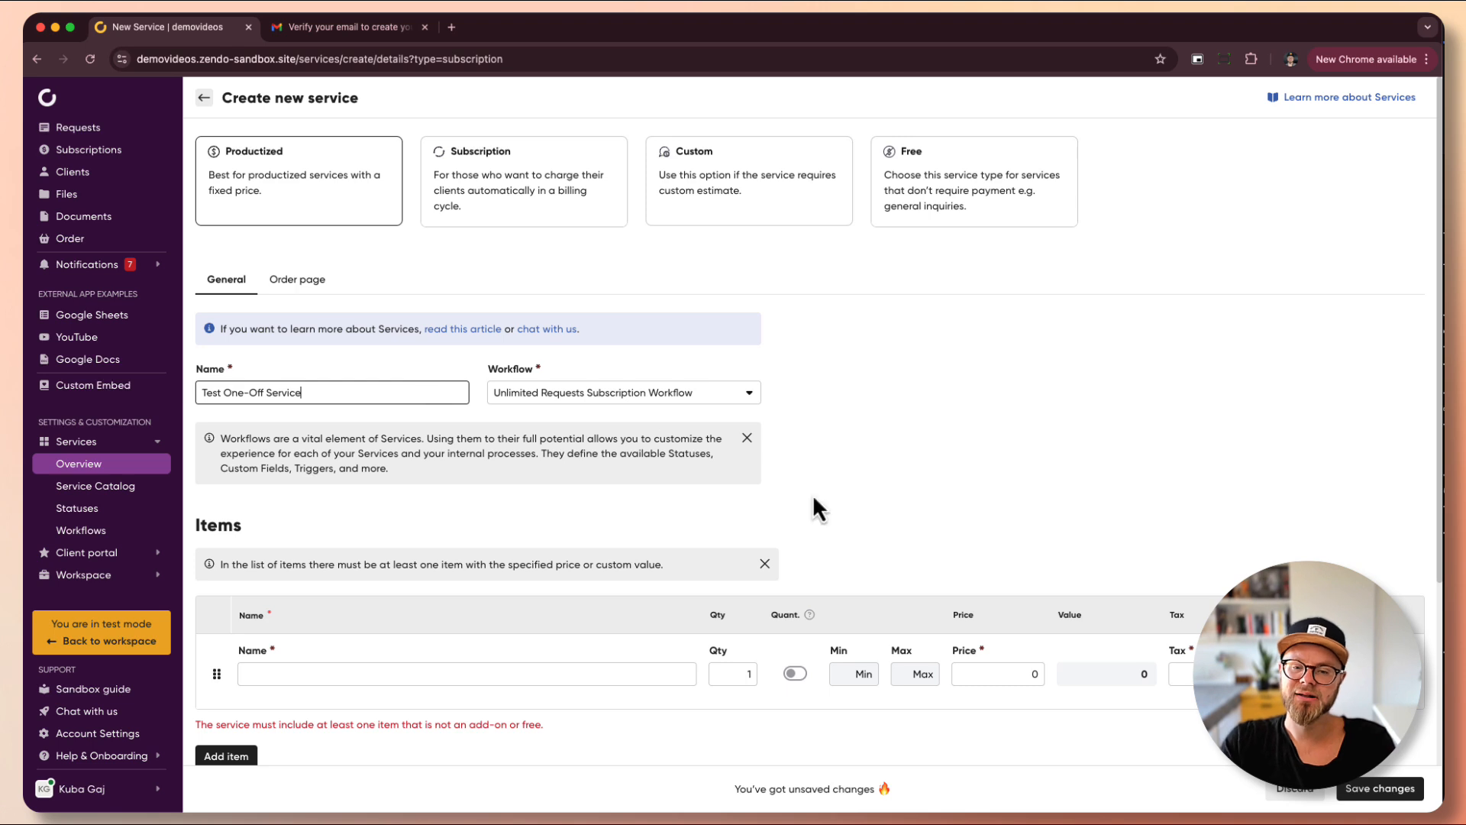
left_click(733, 391)
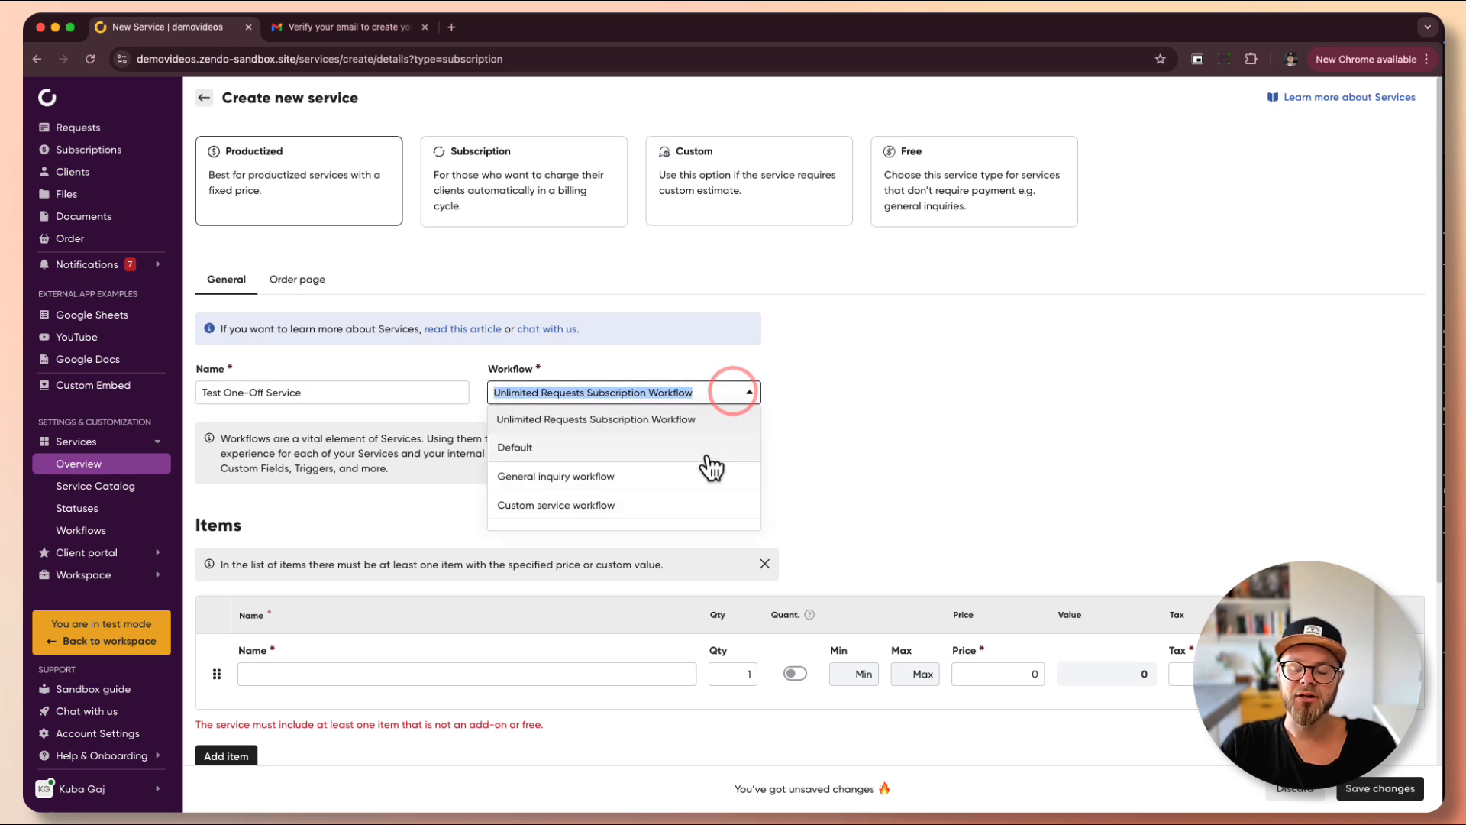
scroll(710, 466, "down", 1)
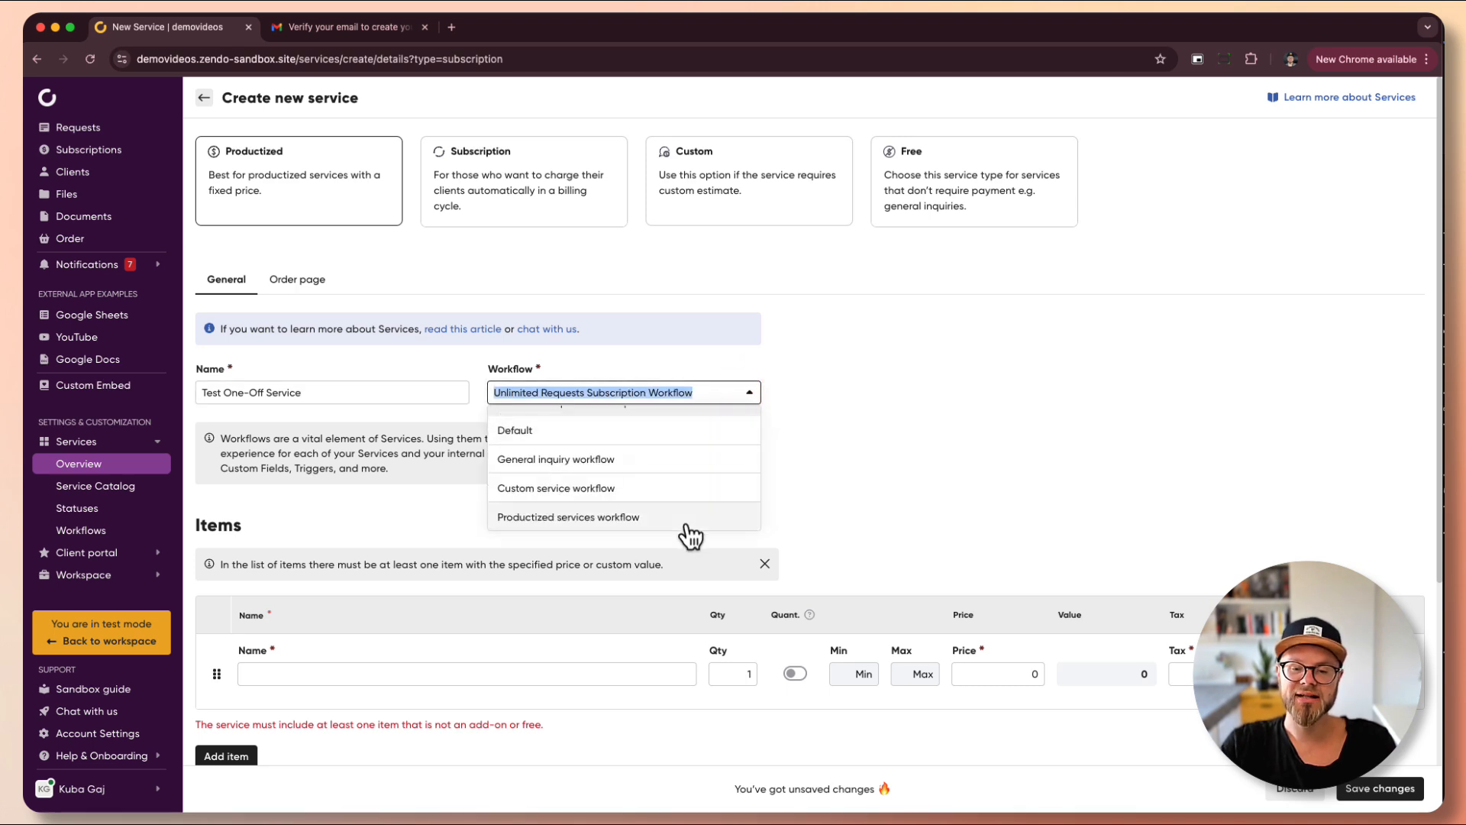
left_click(611, 517)
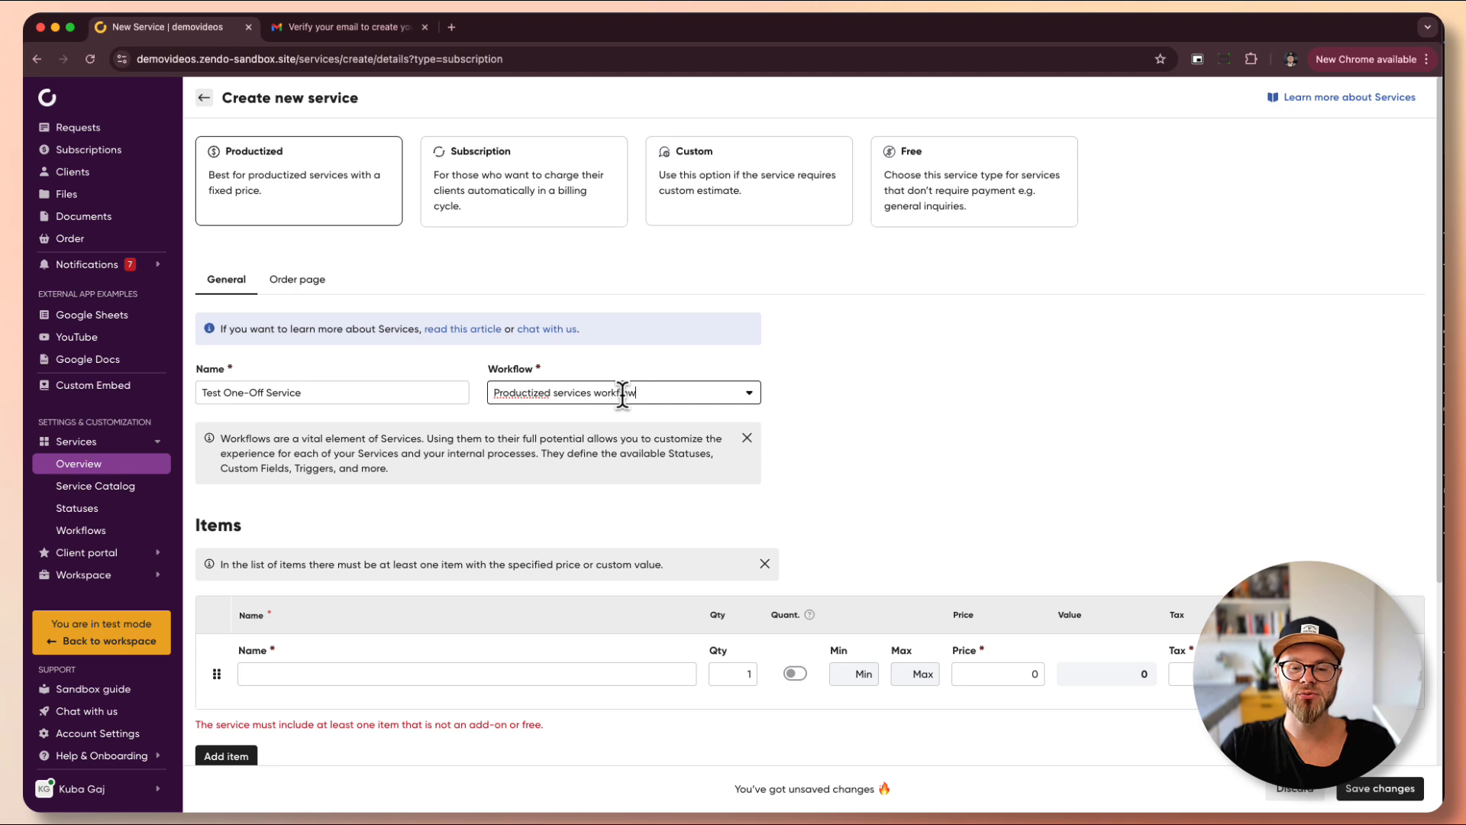
left_click(794, 403)
- Add a first item named 'Logo Design'
scroll(794, 403, "down", 3)
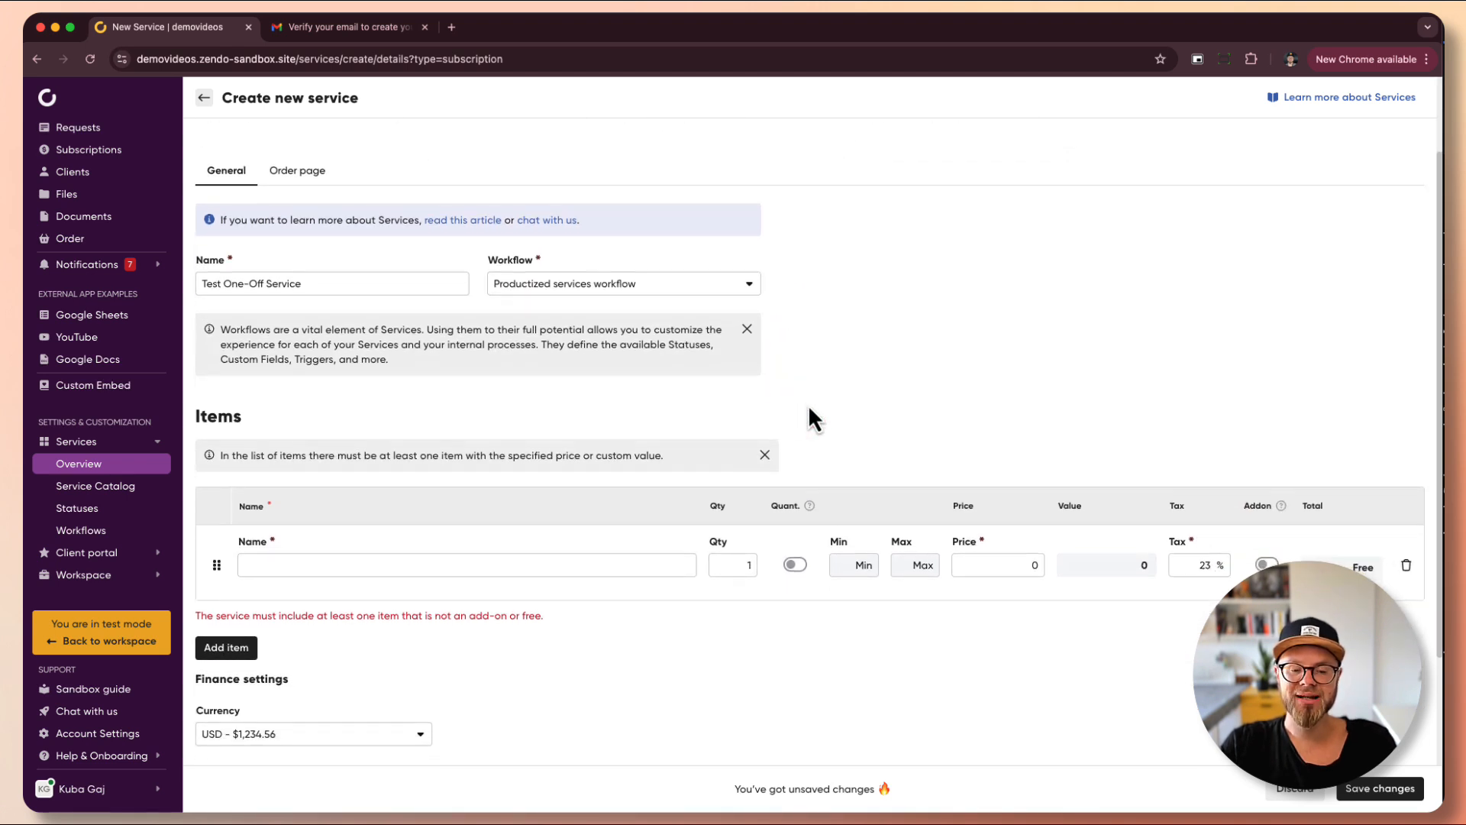
scroll(809, 410, "down", 3)
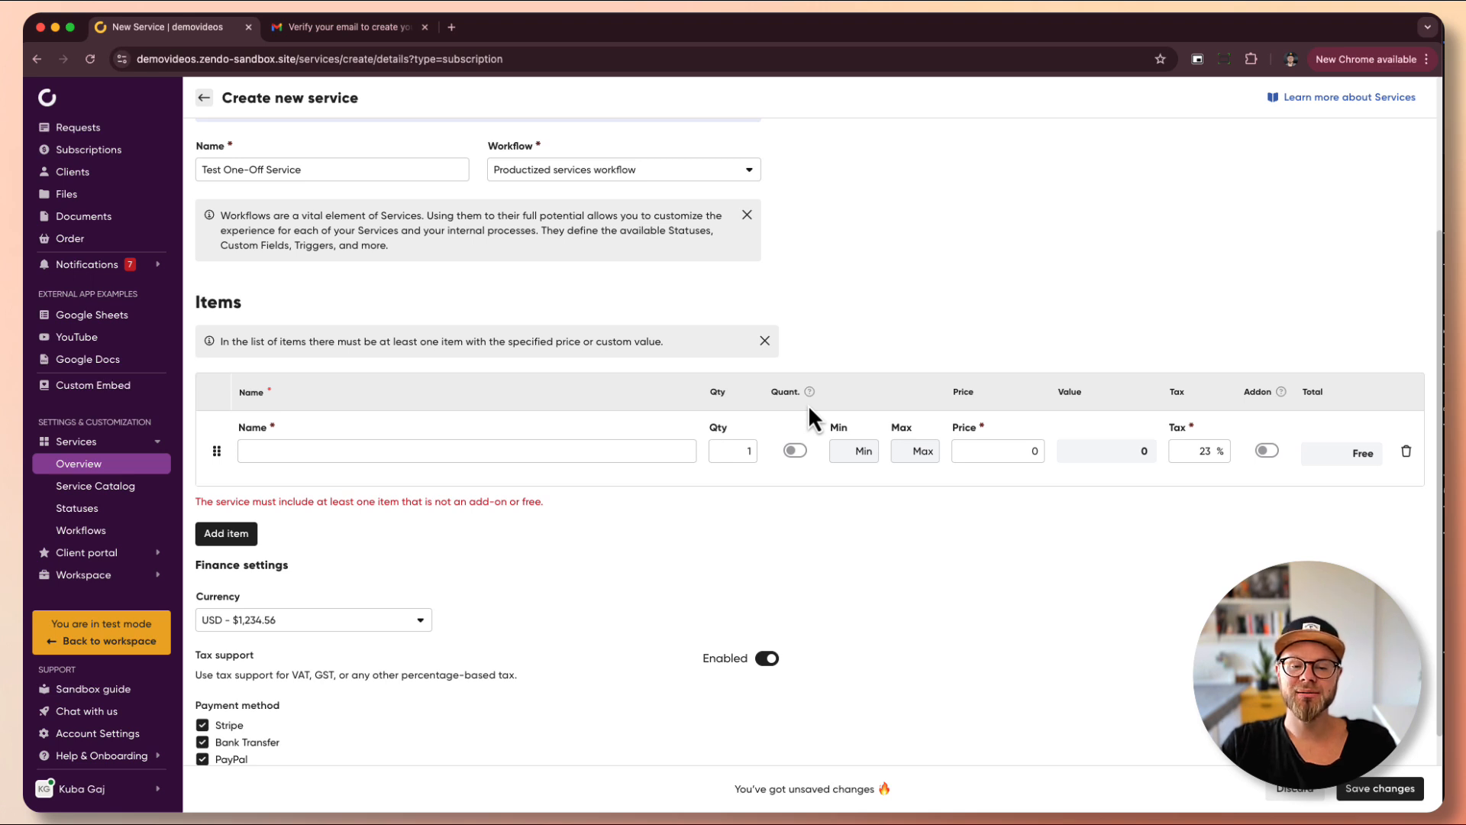
left_click(535, 448)
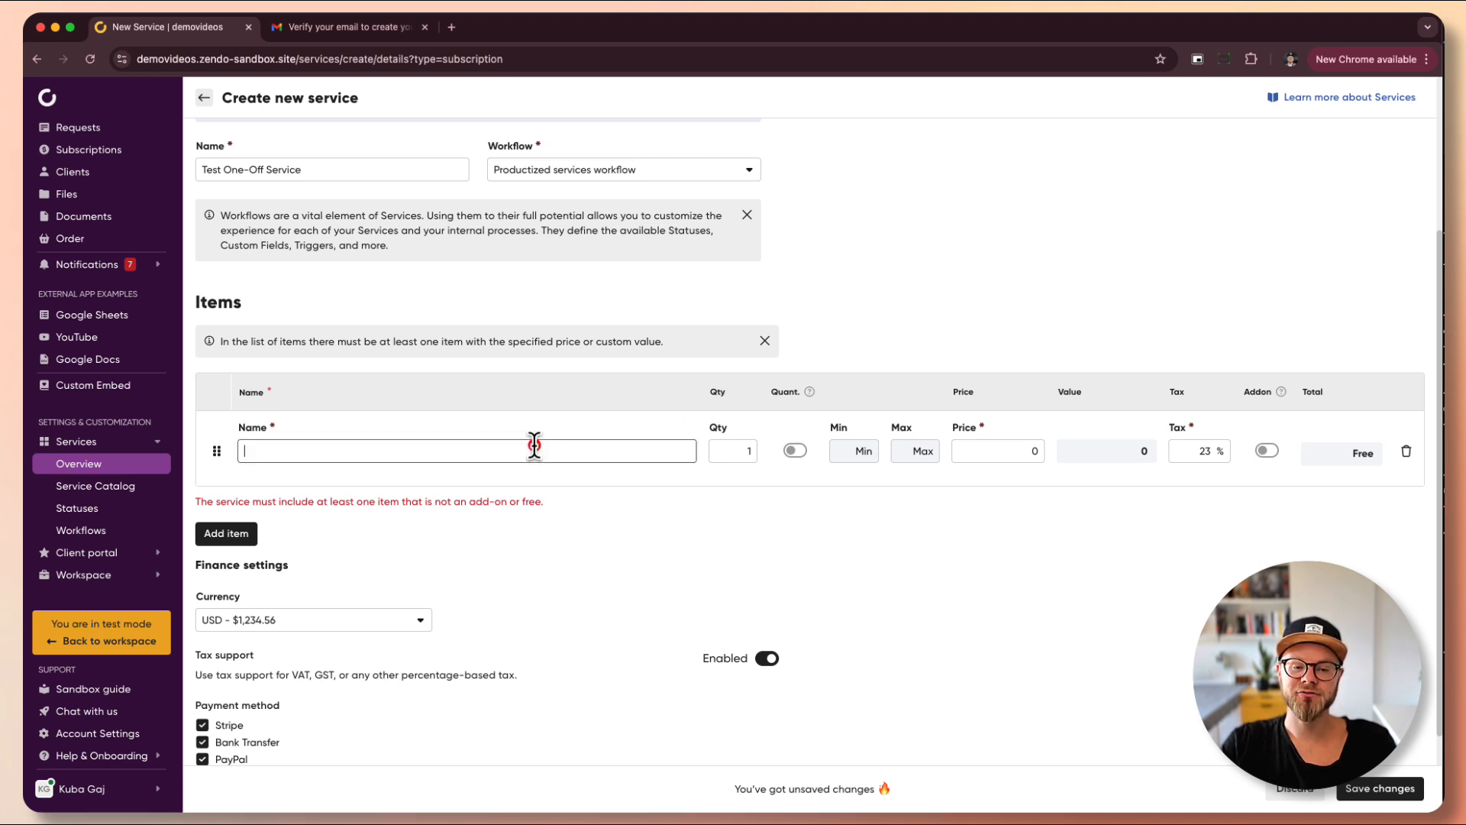
type("Logo D")
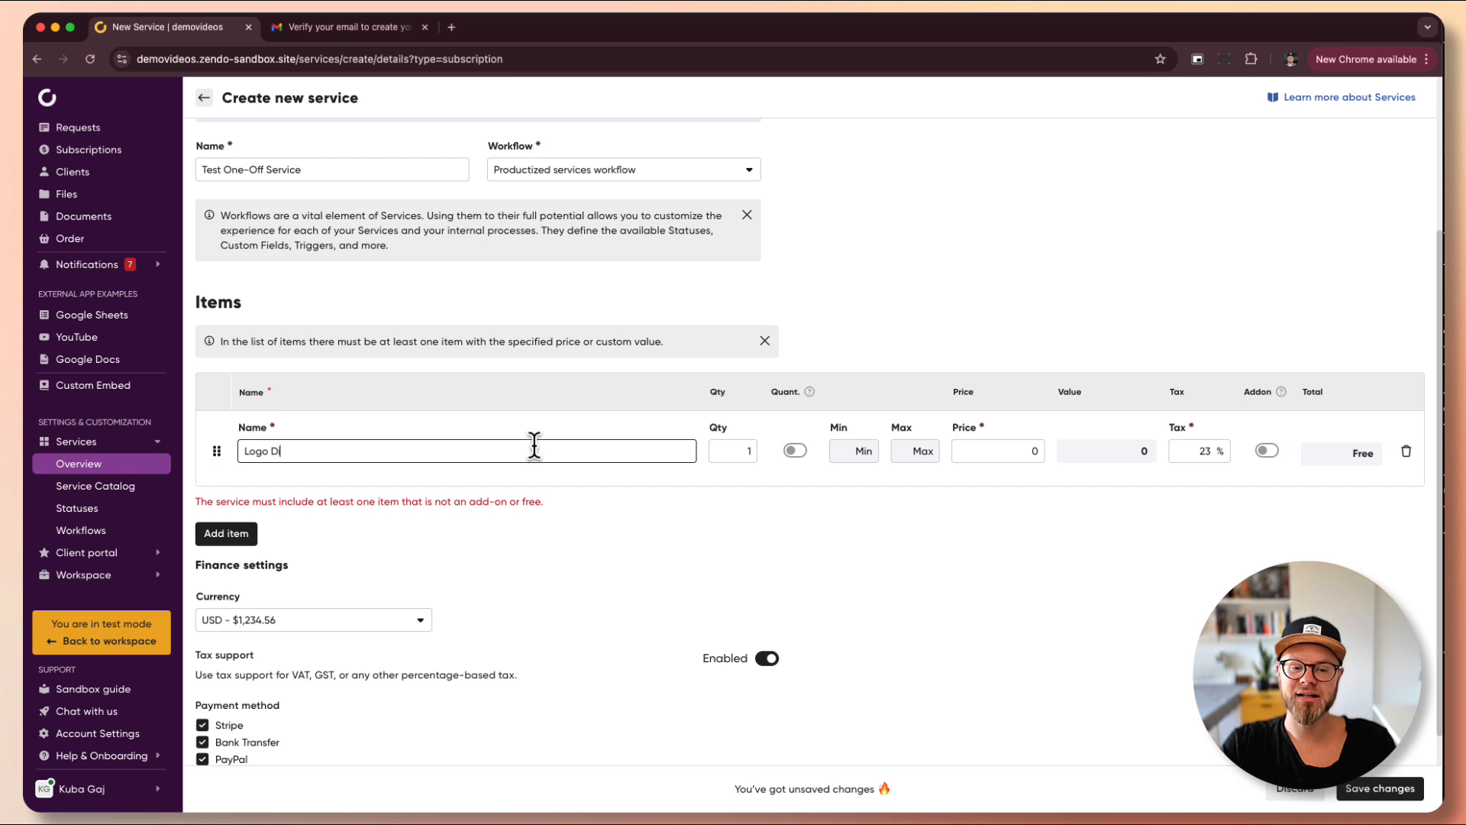
type("esign")
- Enable quantity on Logo Design with minimum 1, maximum 3, and price 499
left_click(732, 450)
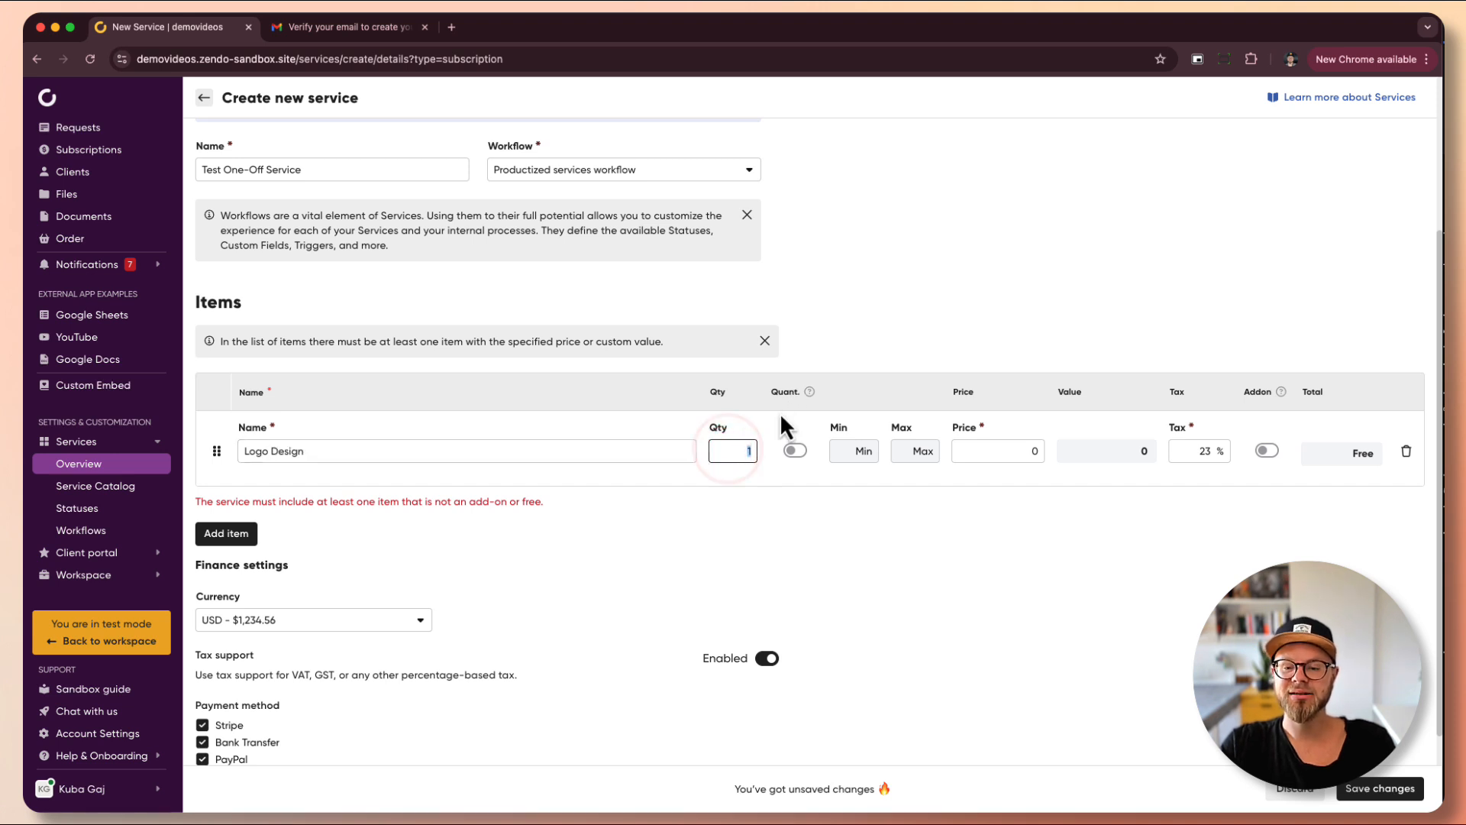
left_click(786, 463)
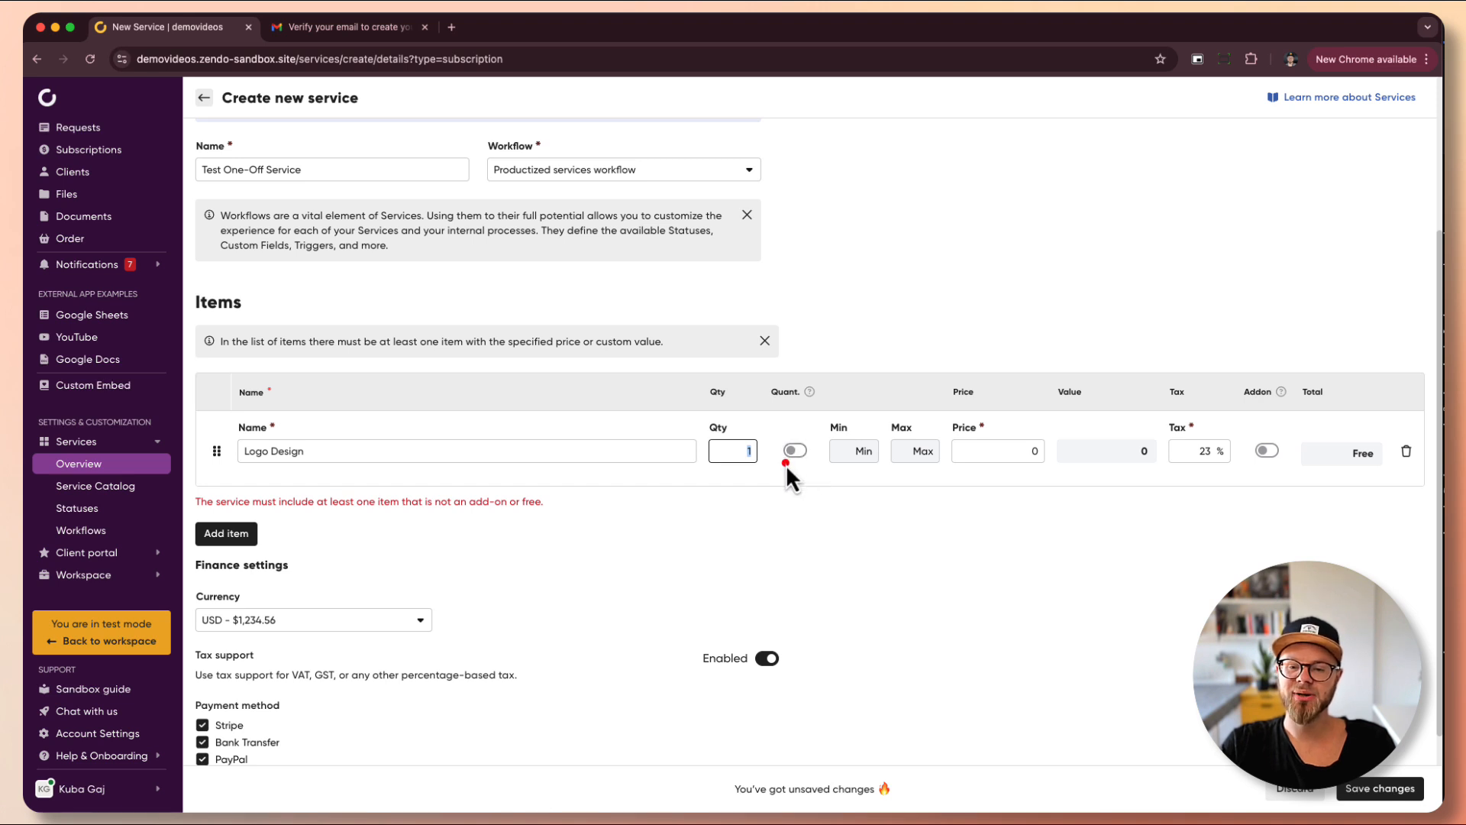
left_click(795, 451)
left_click(856, 451)
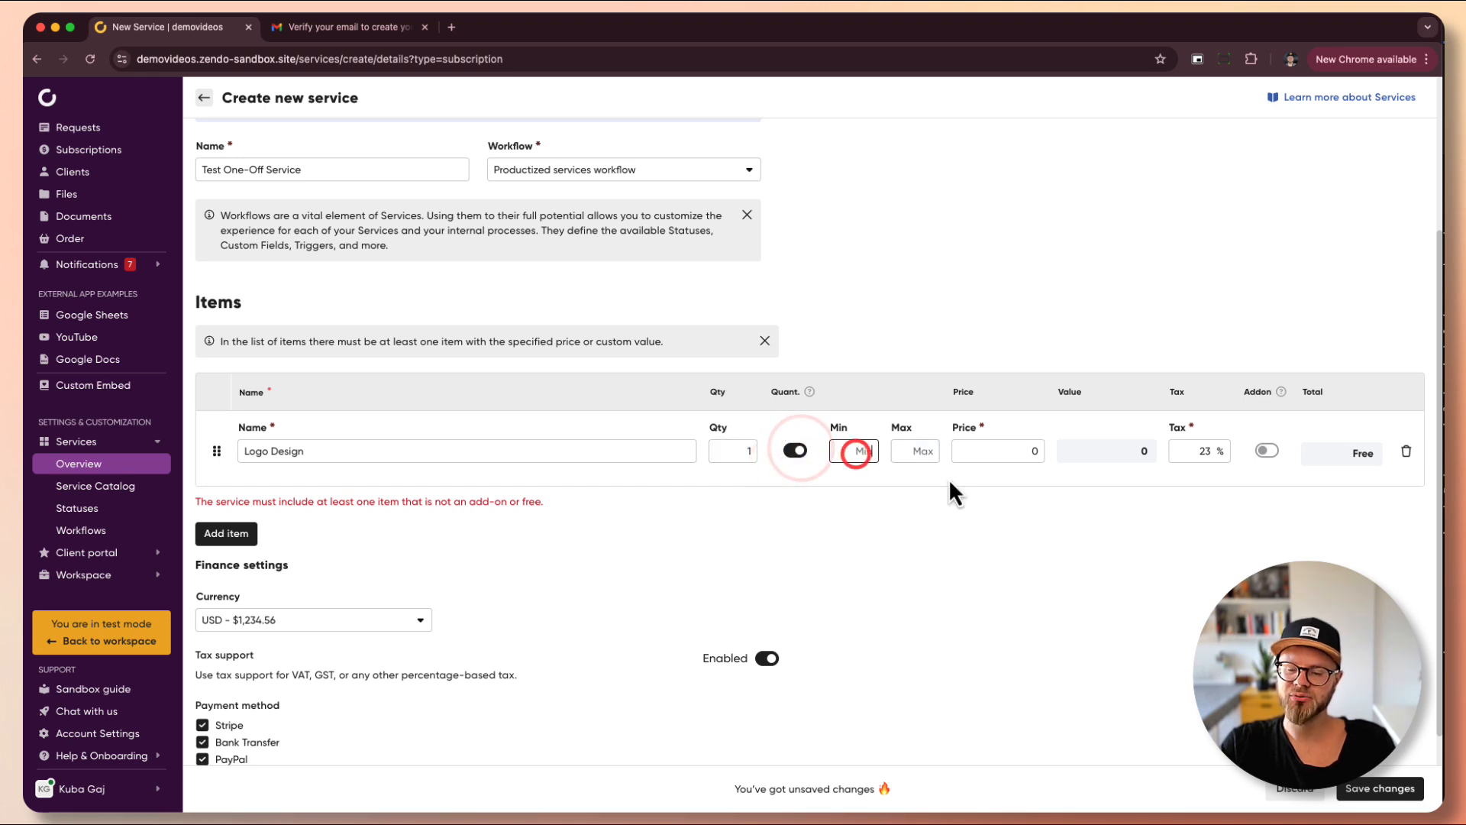
type("1")
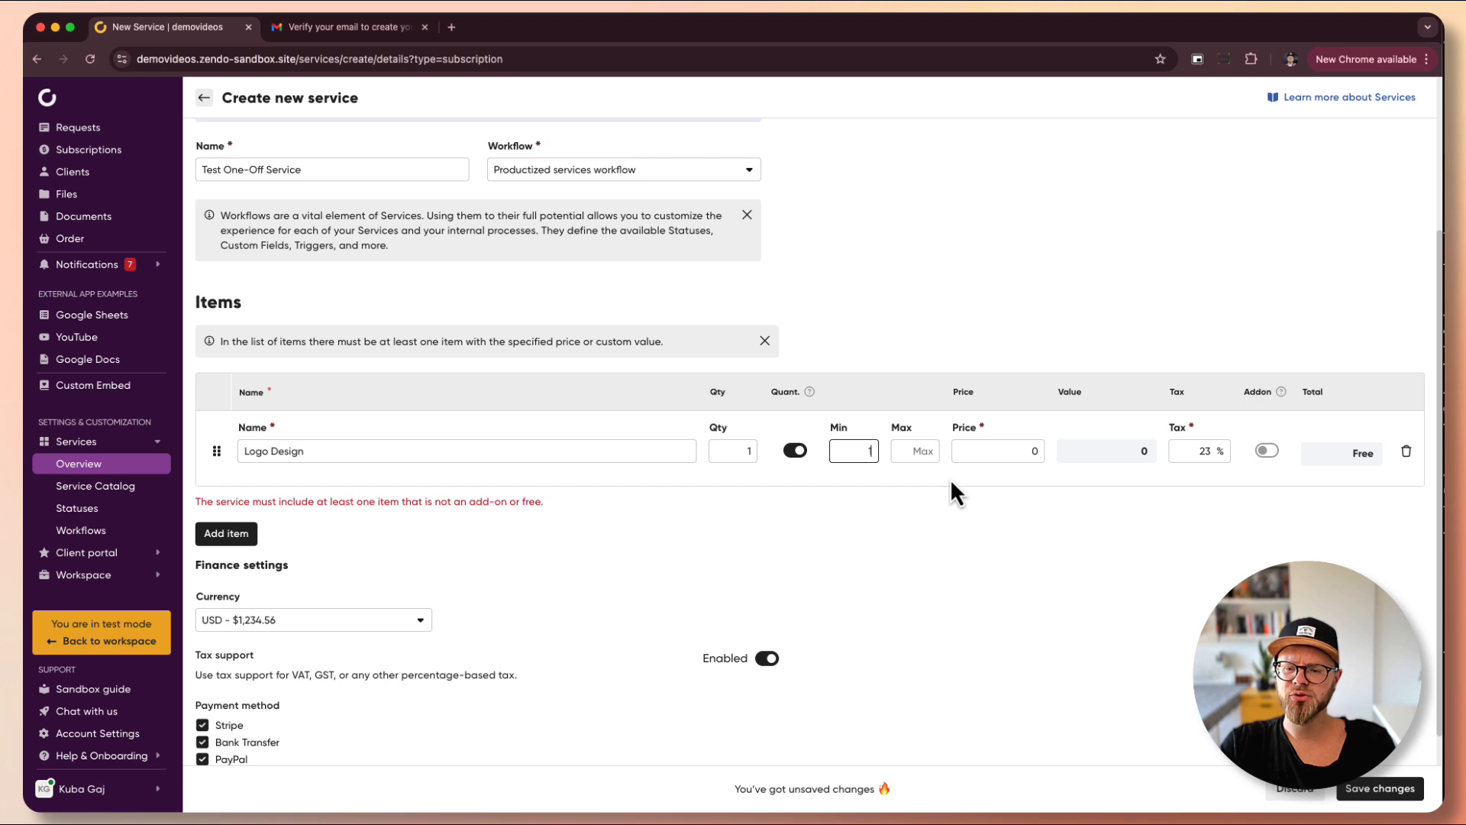
key("Tab")
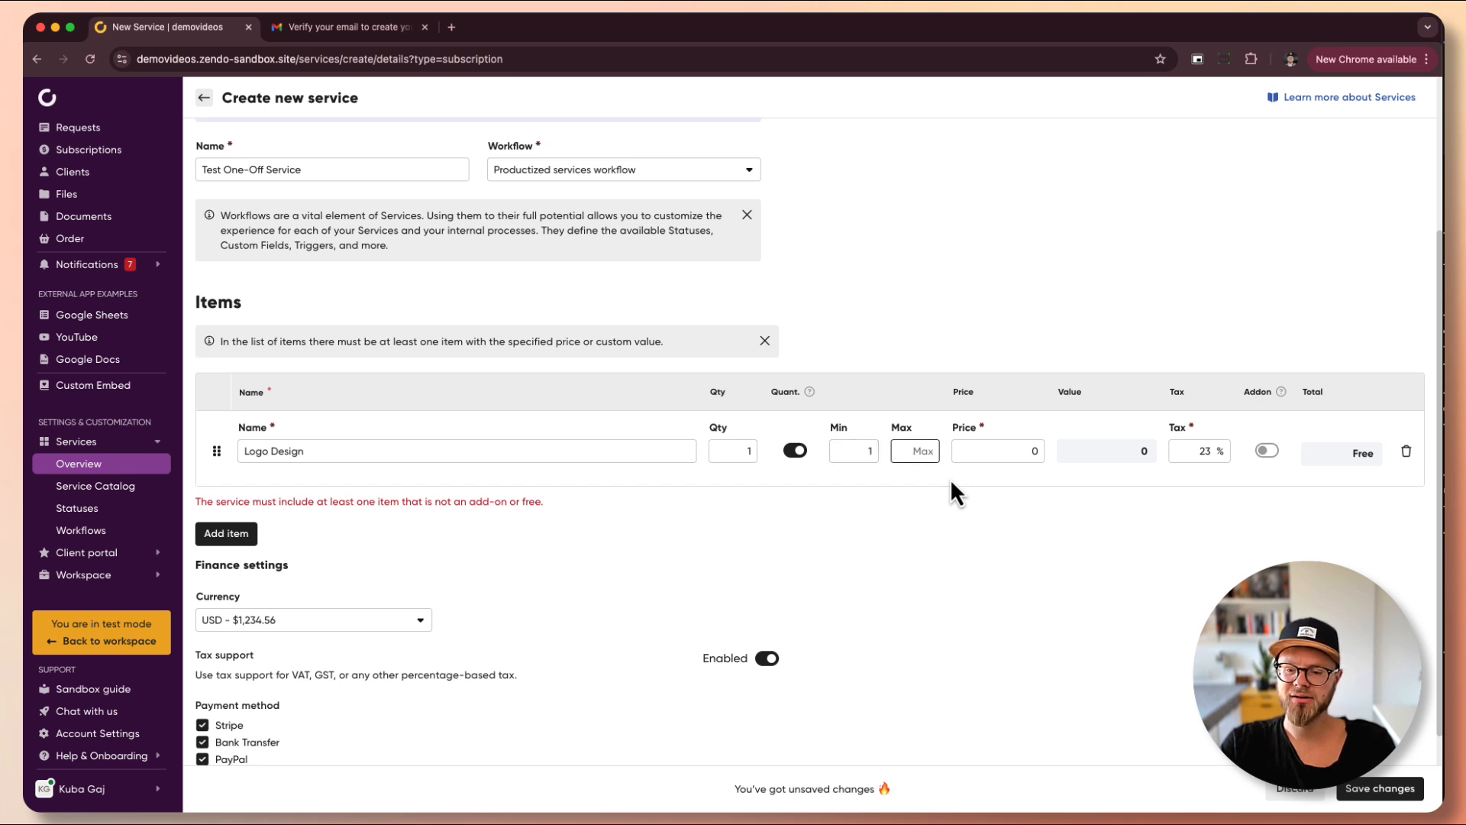
key("Tab")
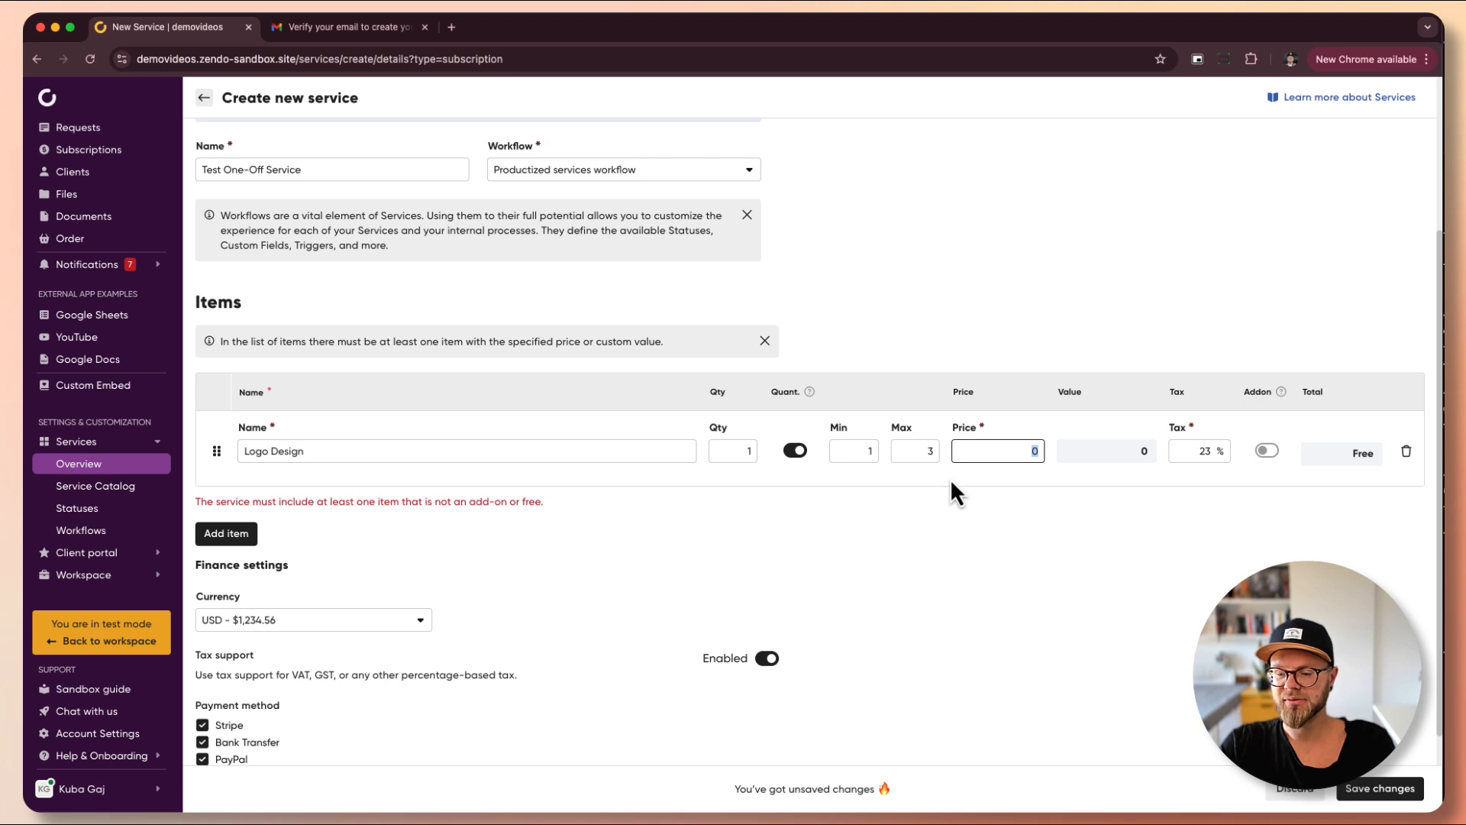
type("499")
key("Tab")
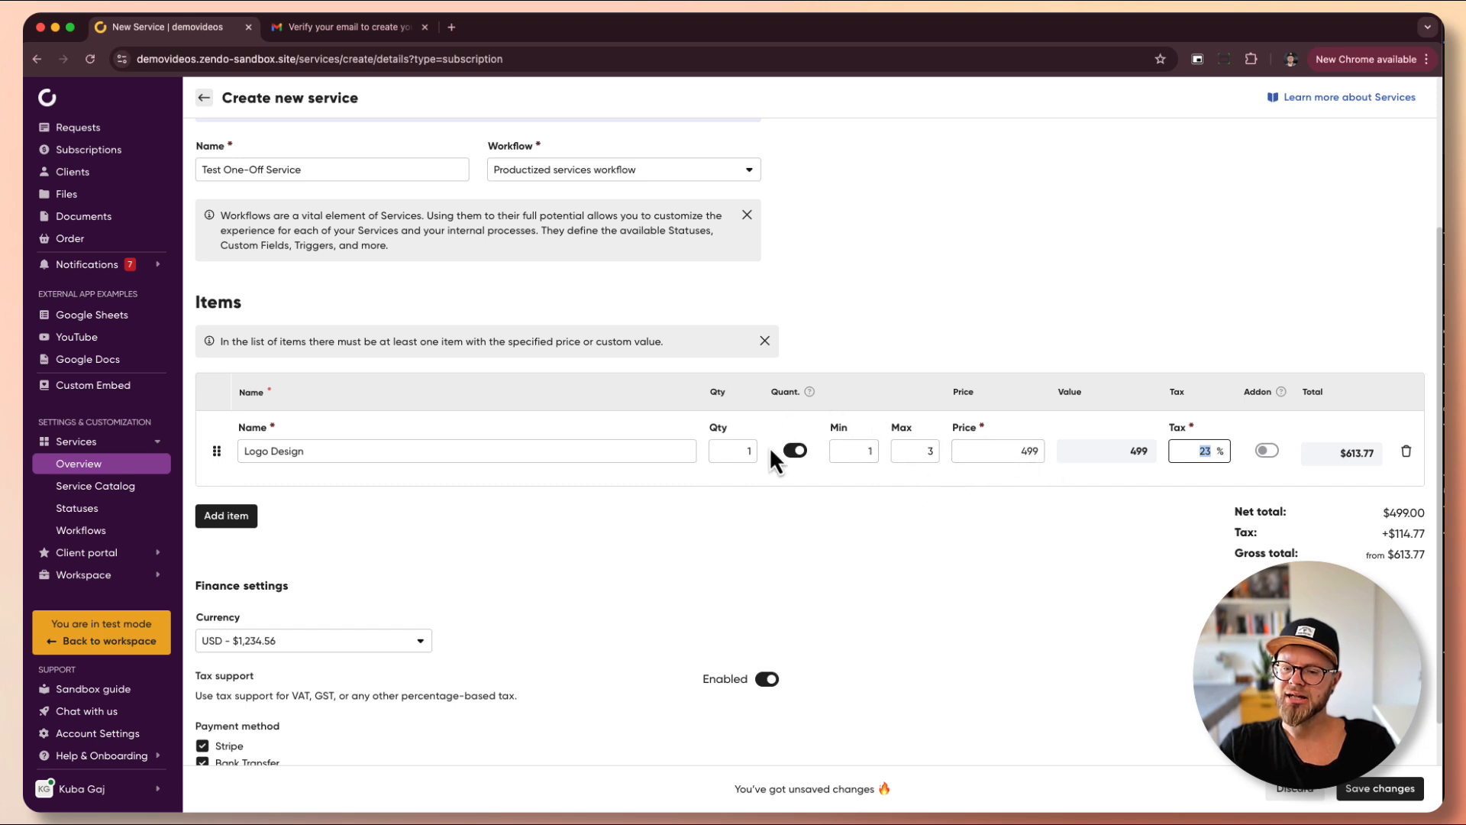
- Try a minimum quantity of 2 for Logo Design, then reset it to 1
double_click(861, 449)
type("2")
key("Tab")
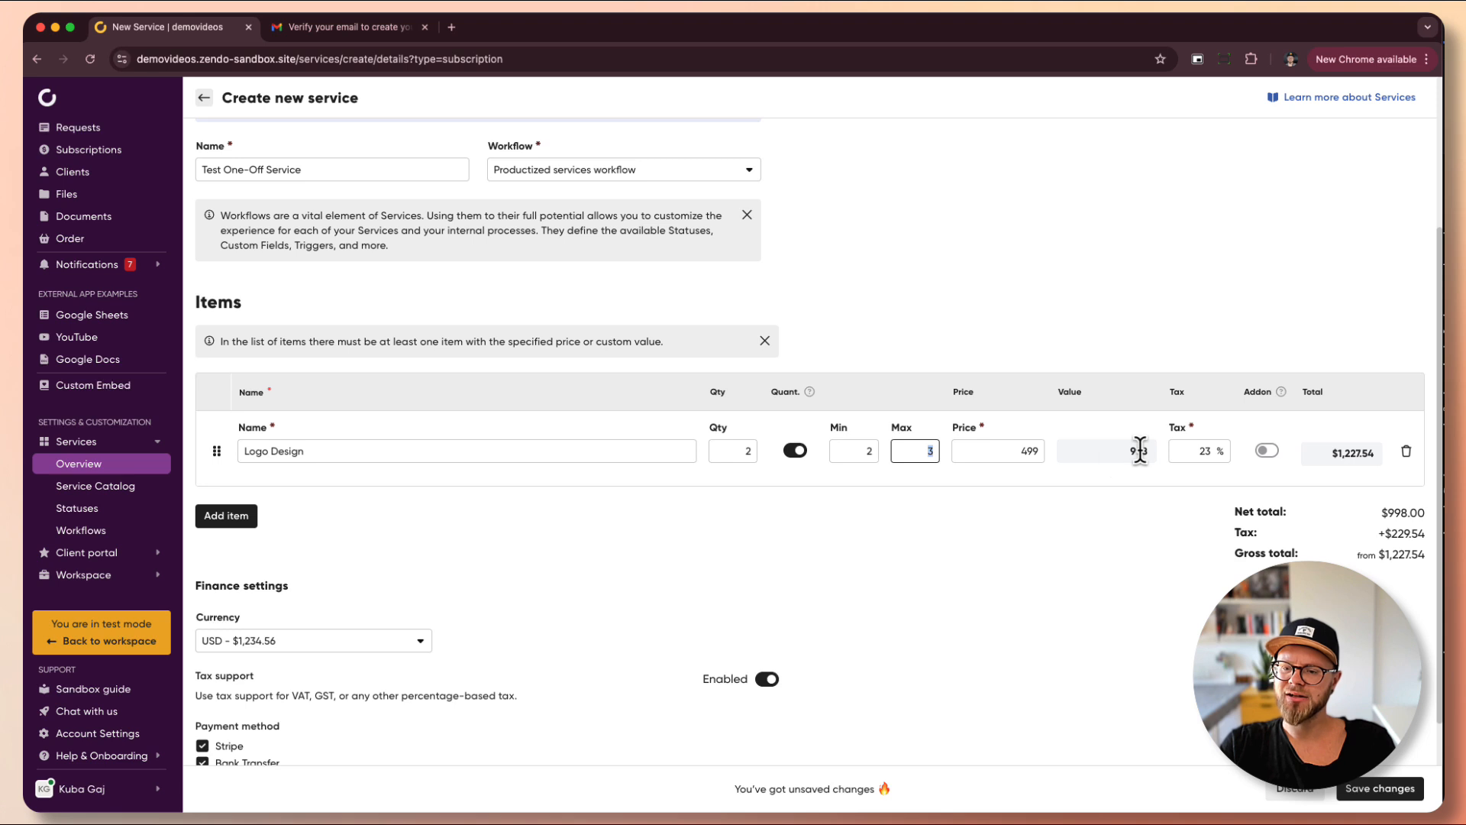
double_click(862, 450)
type("1")
- Test Logo Design at quantity 2 to update totals, then return it to quantity 1
double_click(723, 451)
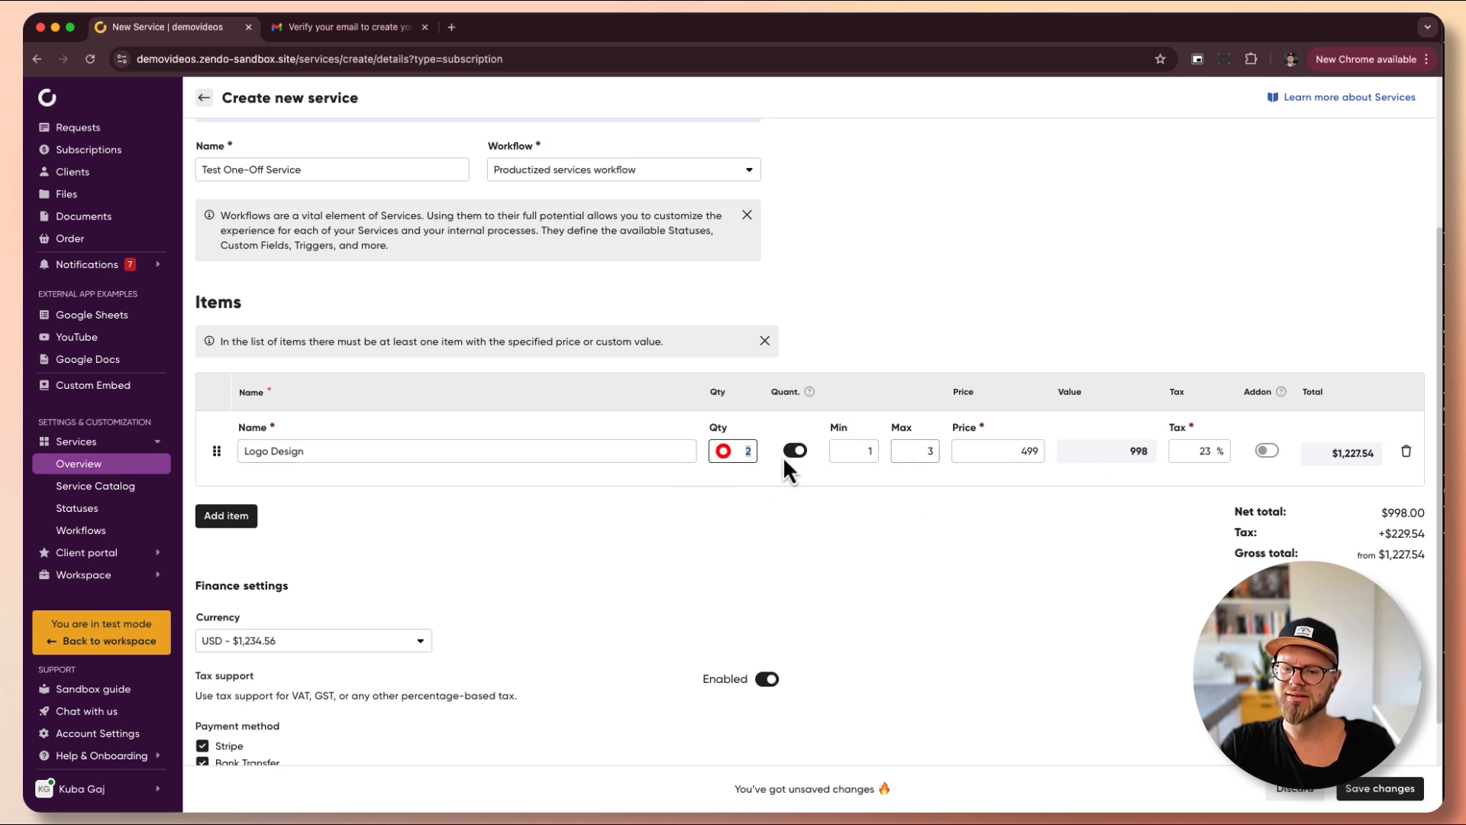
type("1")
key("Tab")
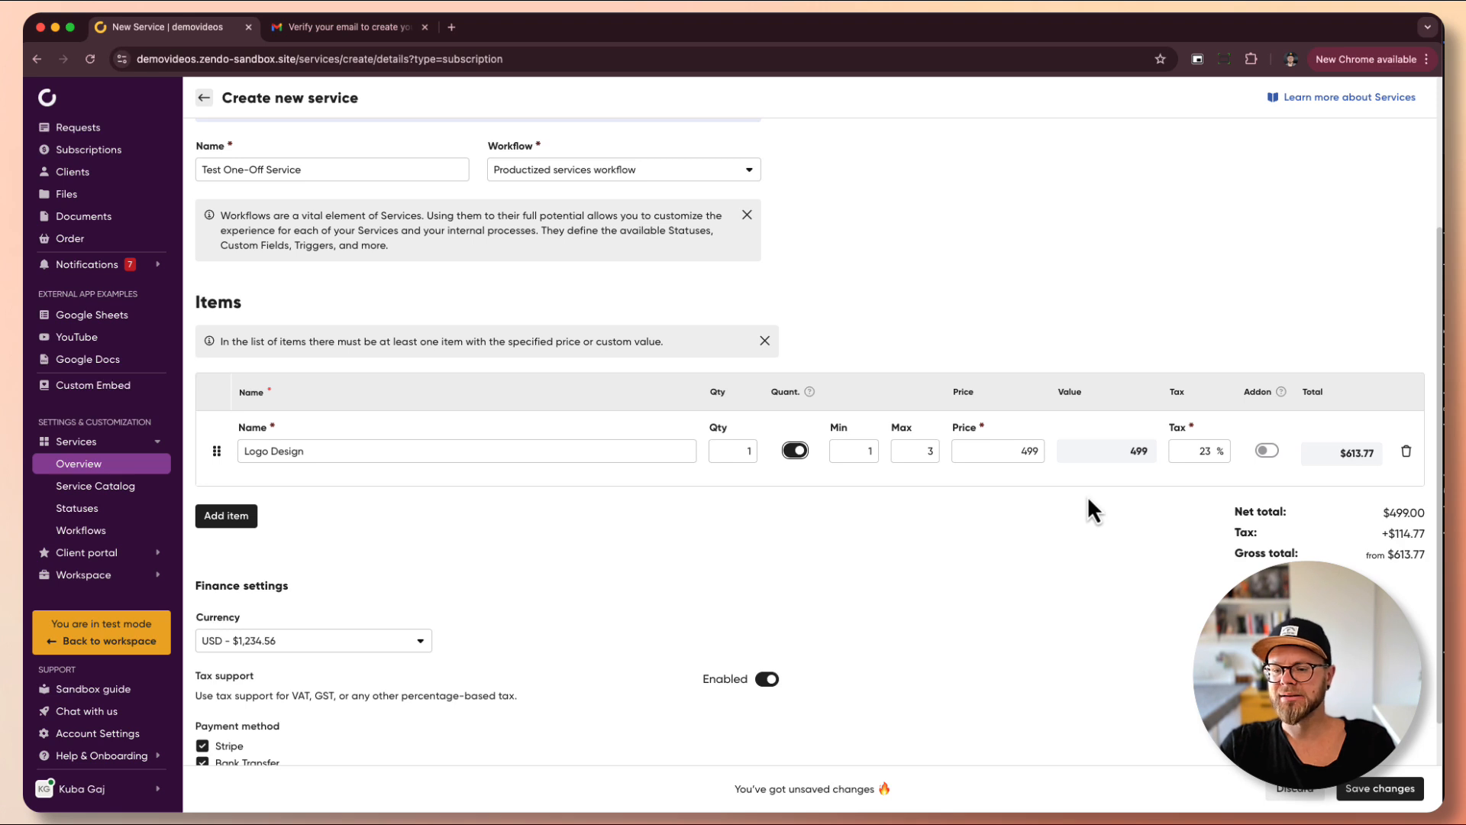
double_click(738, 451)
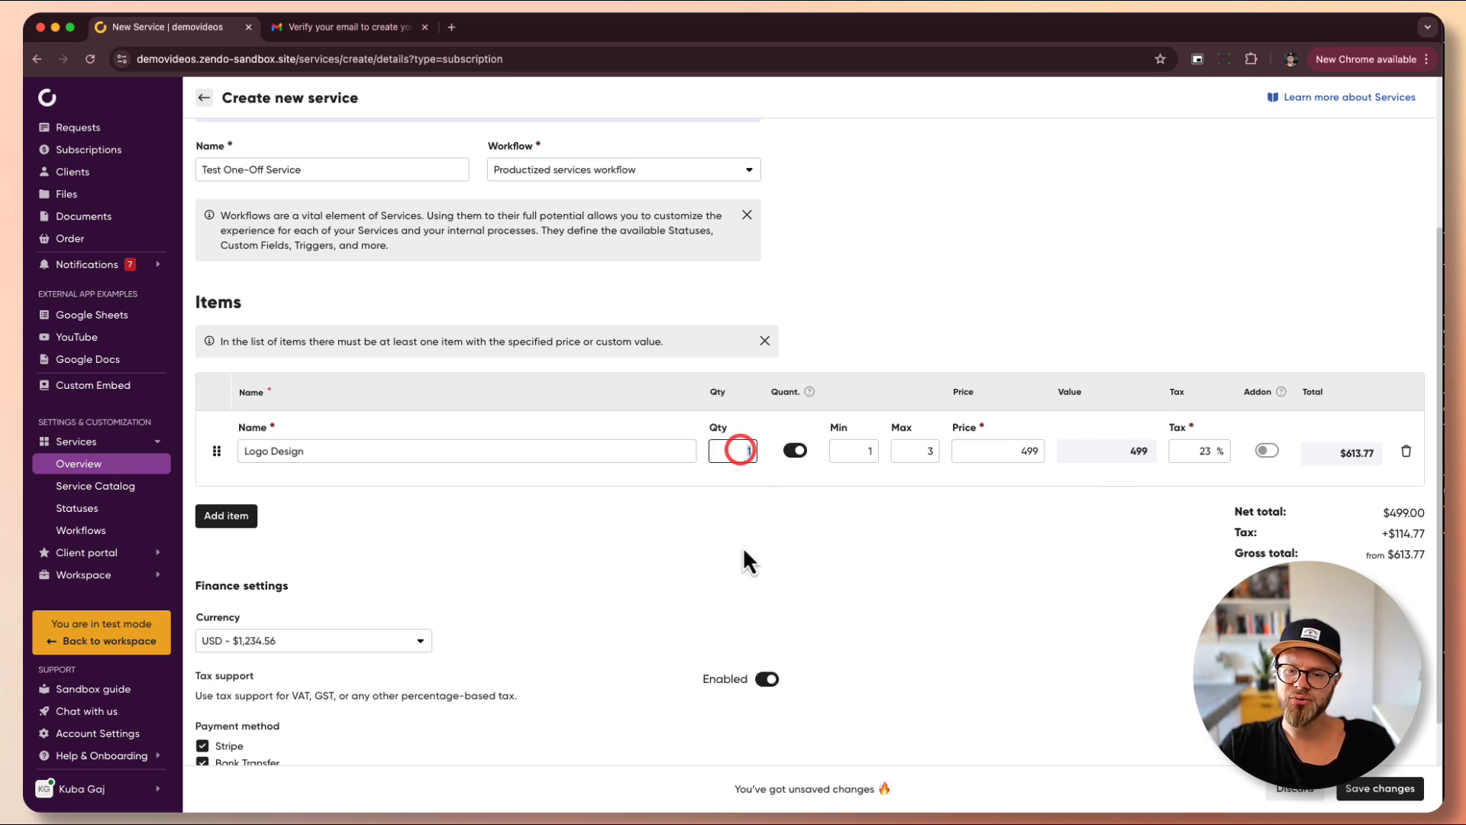
type("2")
left_click(868, 516)
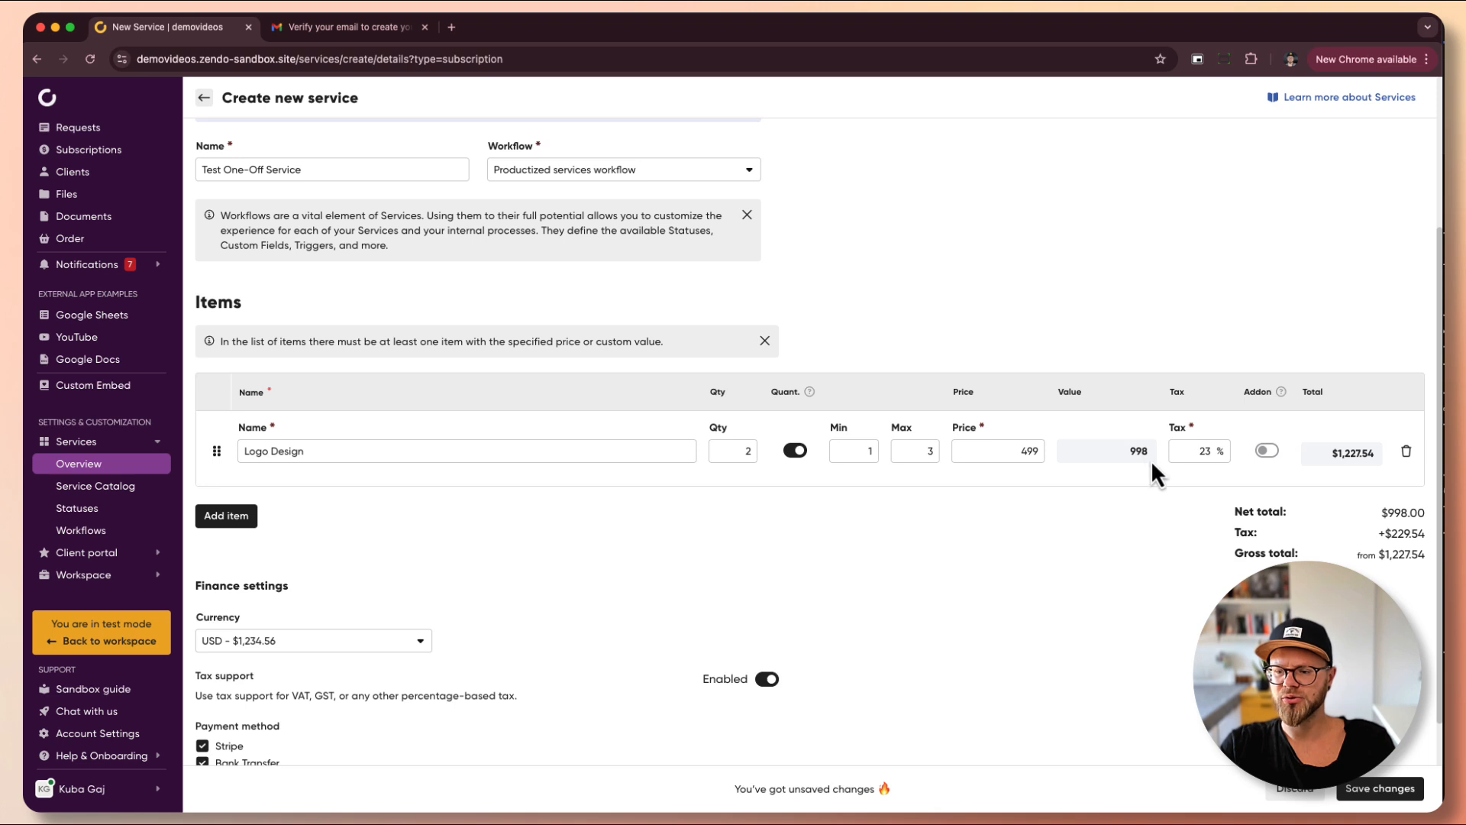
double_click(738, 451)
type("1")
key("Tab")
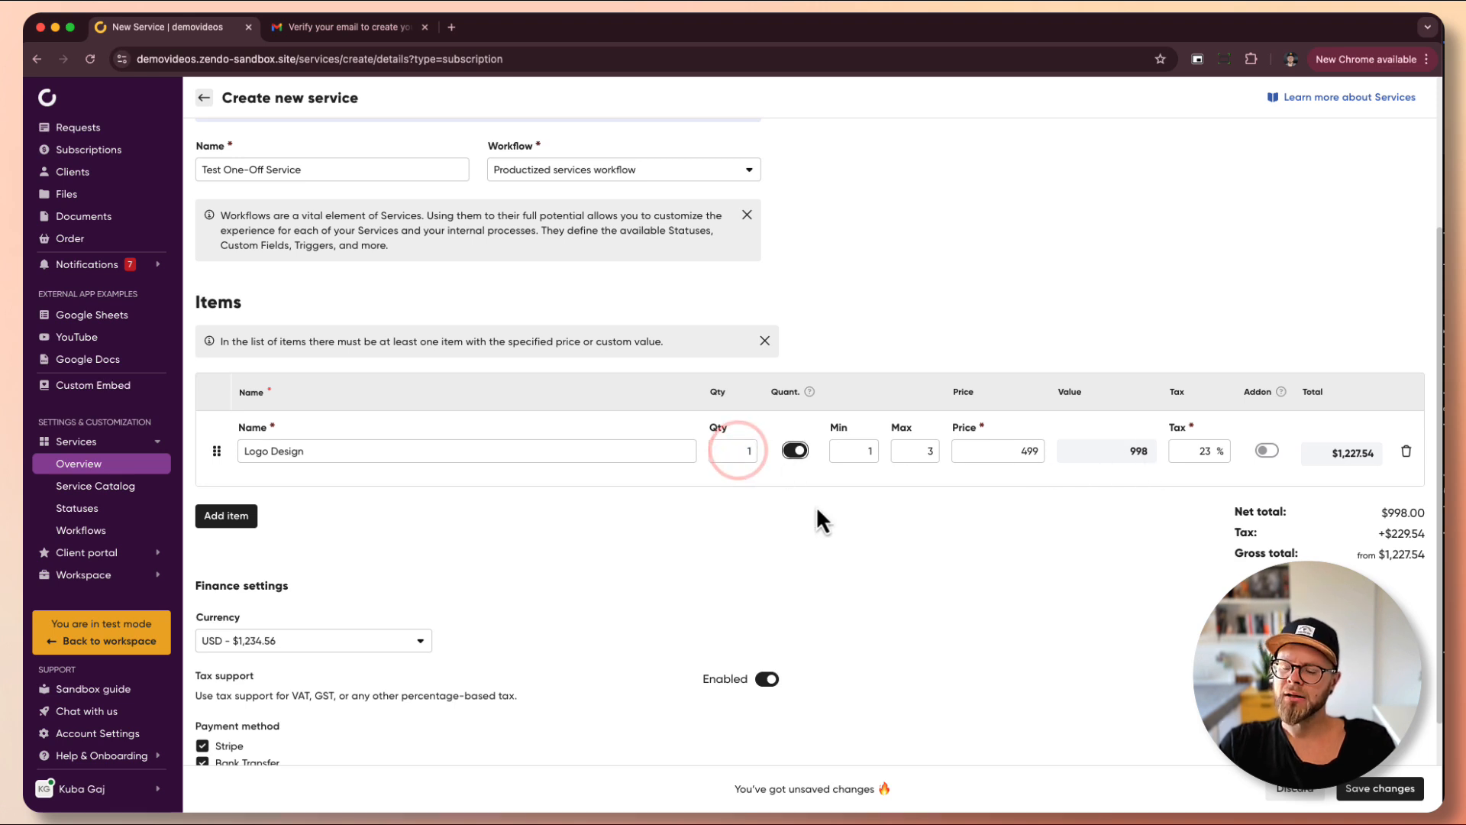
- Keep the 23% tax and switch Logo Design's add-on on, then back off
left_click(1215, 451)
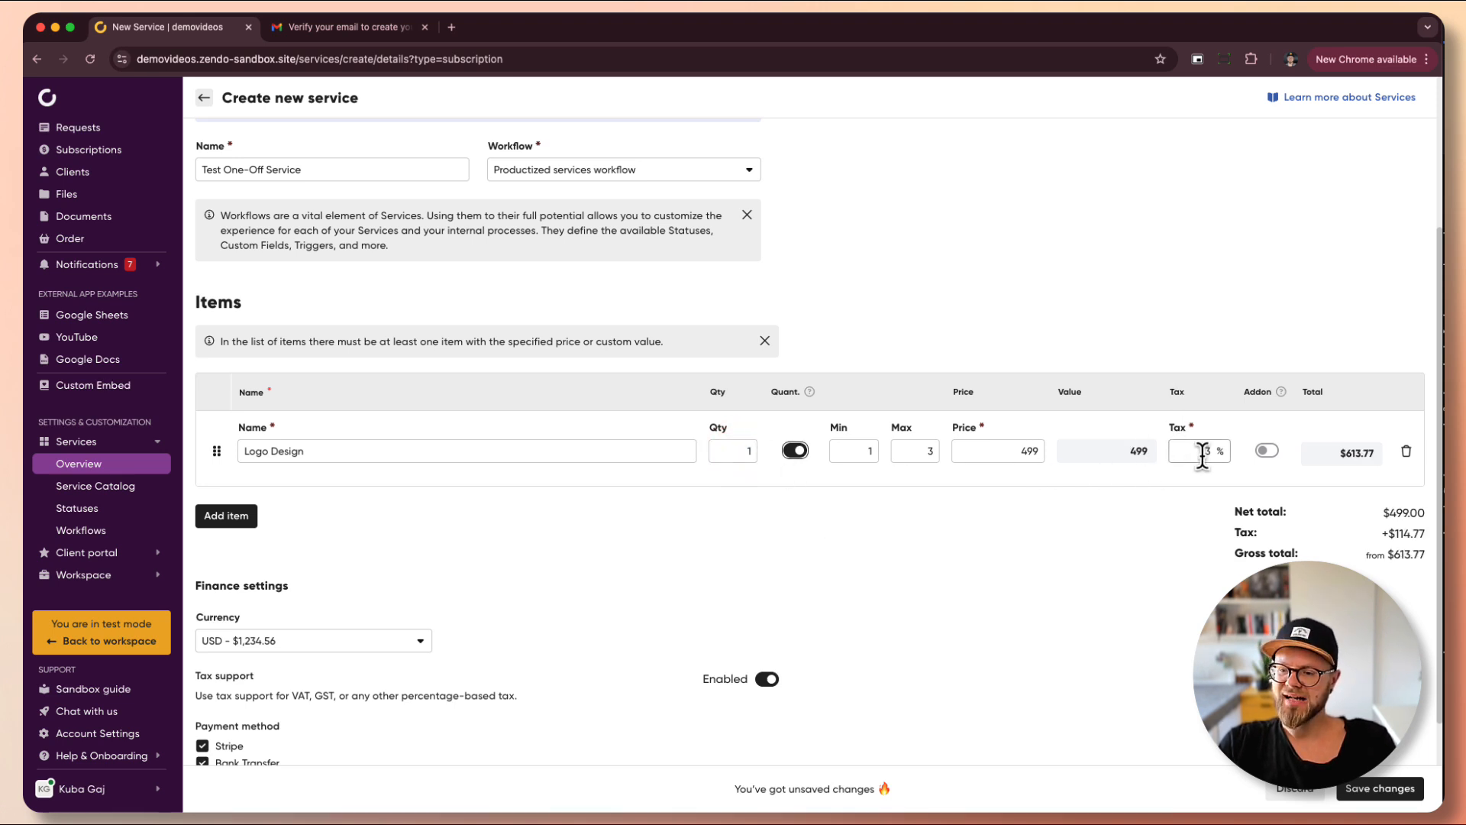
left_click_drag(1211, 446, 1196, 449)
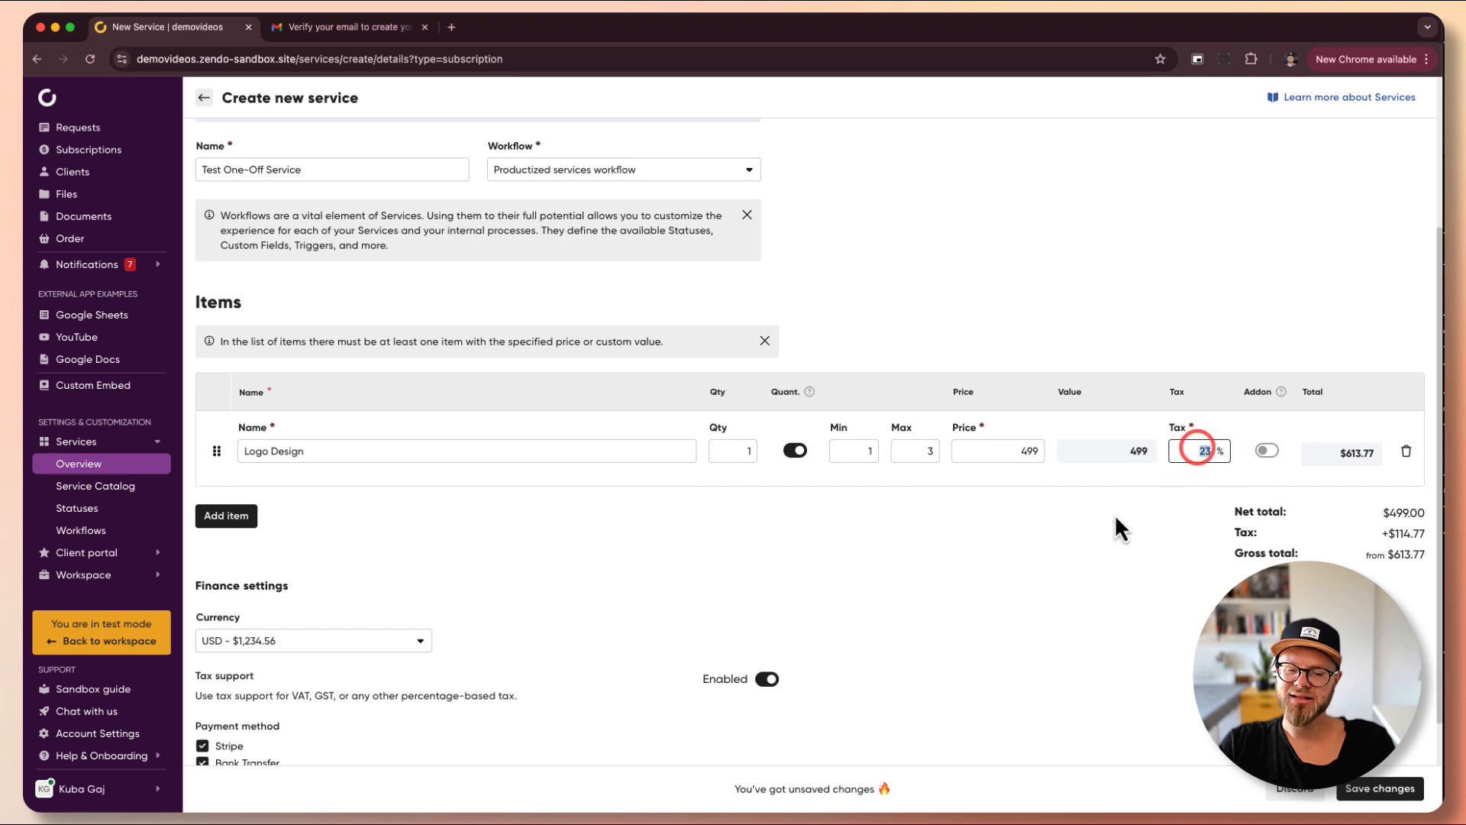
left_click(938, 533)
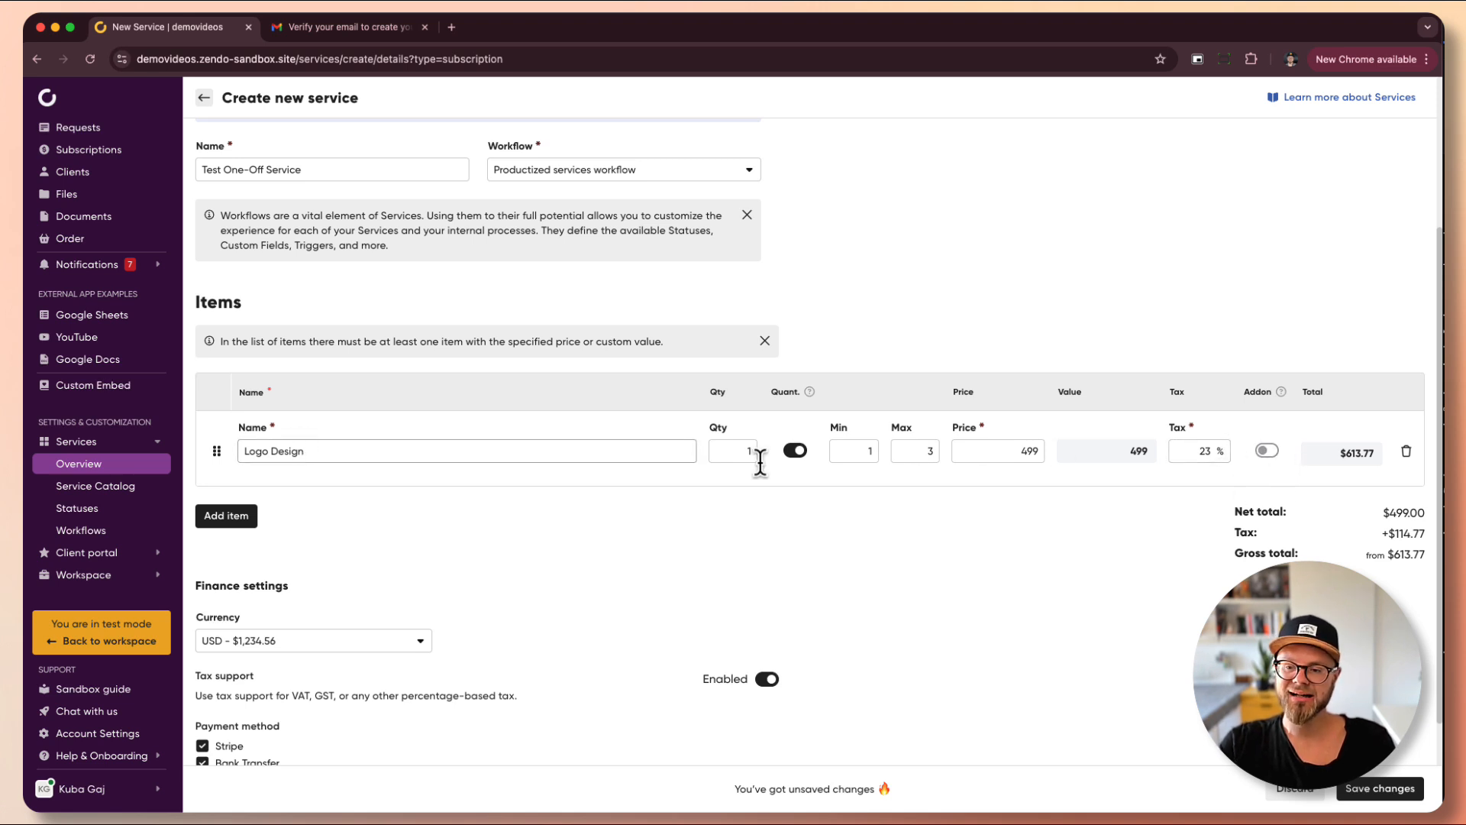
left_click(1267, 451)
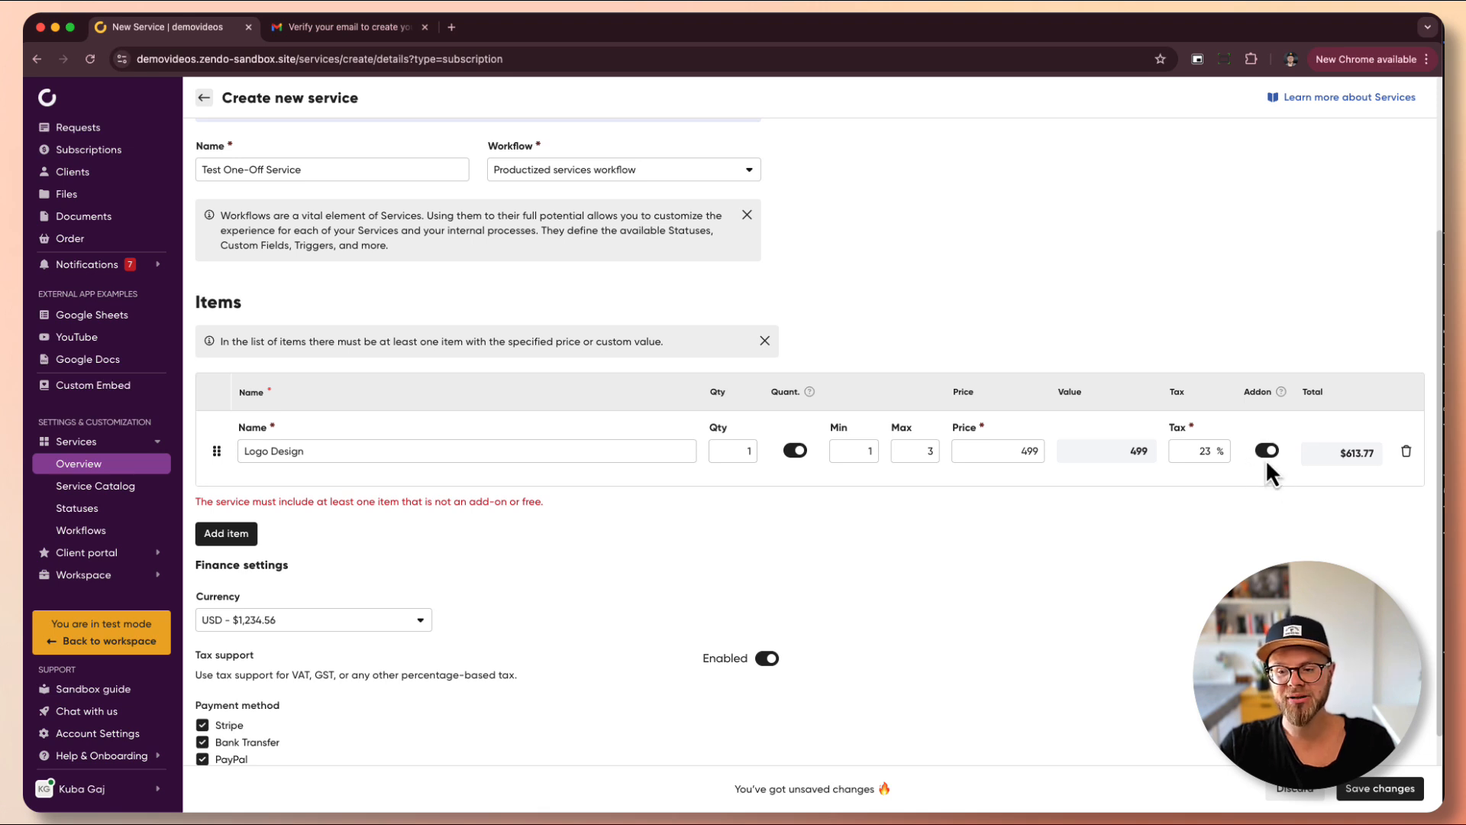
left_click(1267, 453)
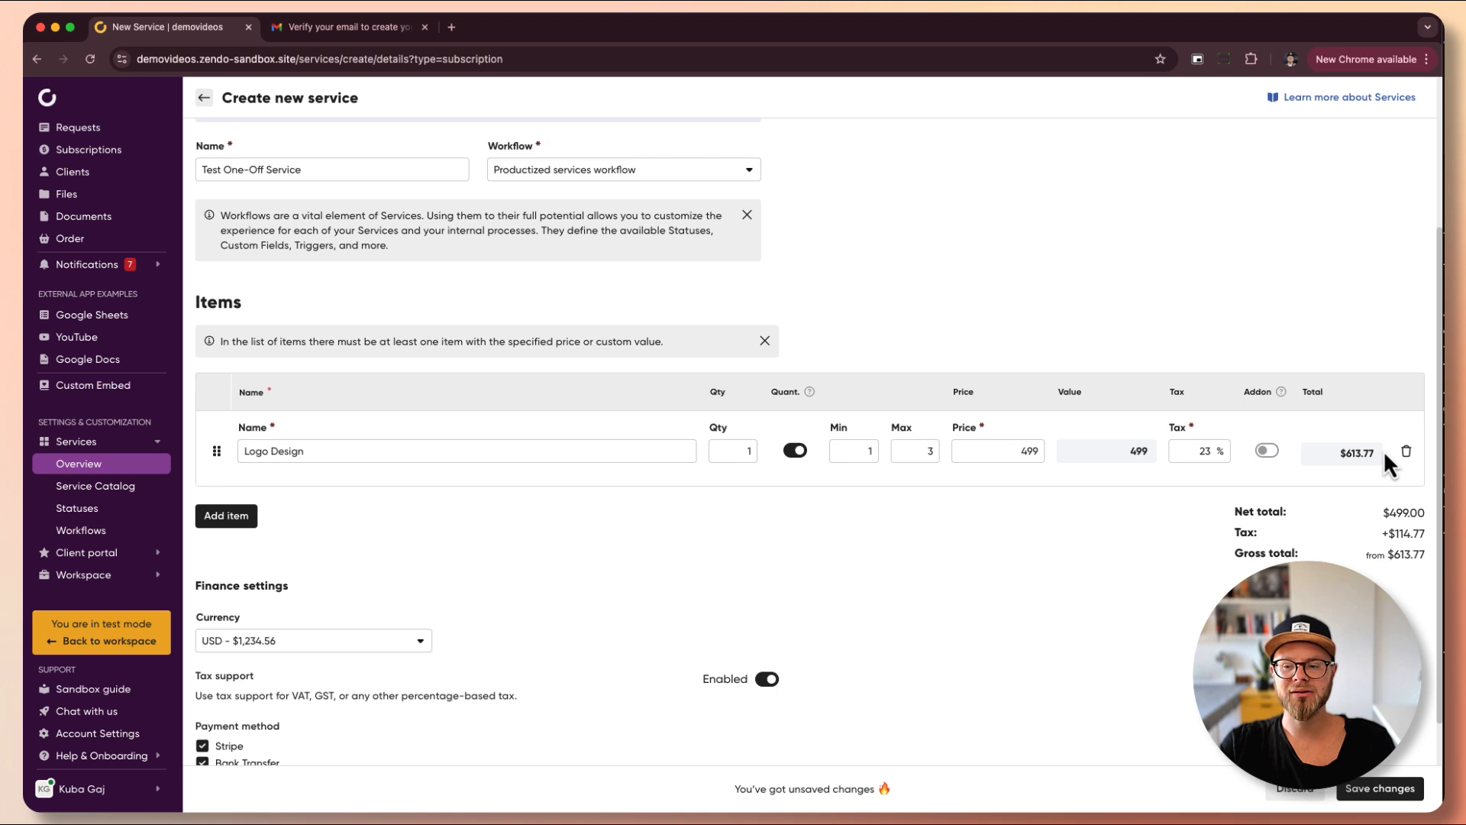
- Add an 'Express Delivery' item at quantity 1 and price 499, marked as an add-on
left_click(243, 522)
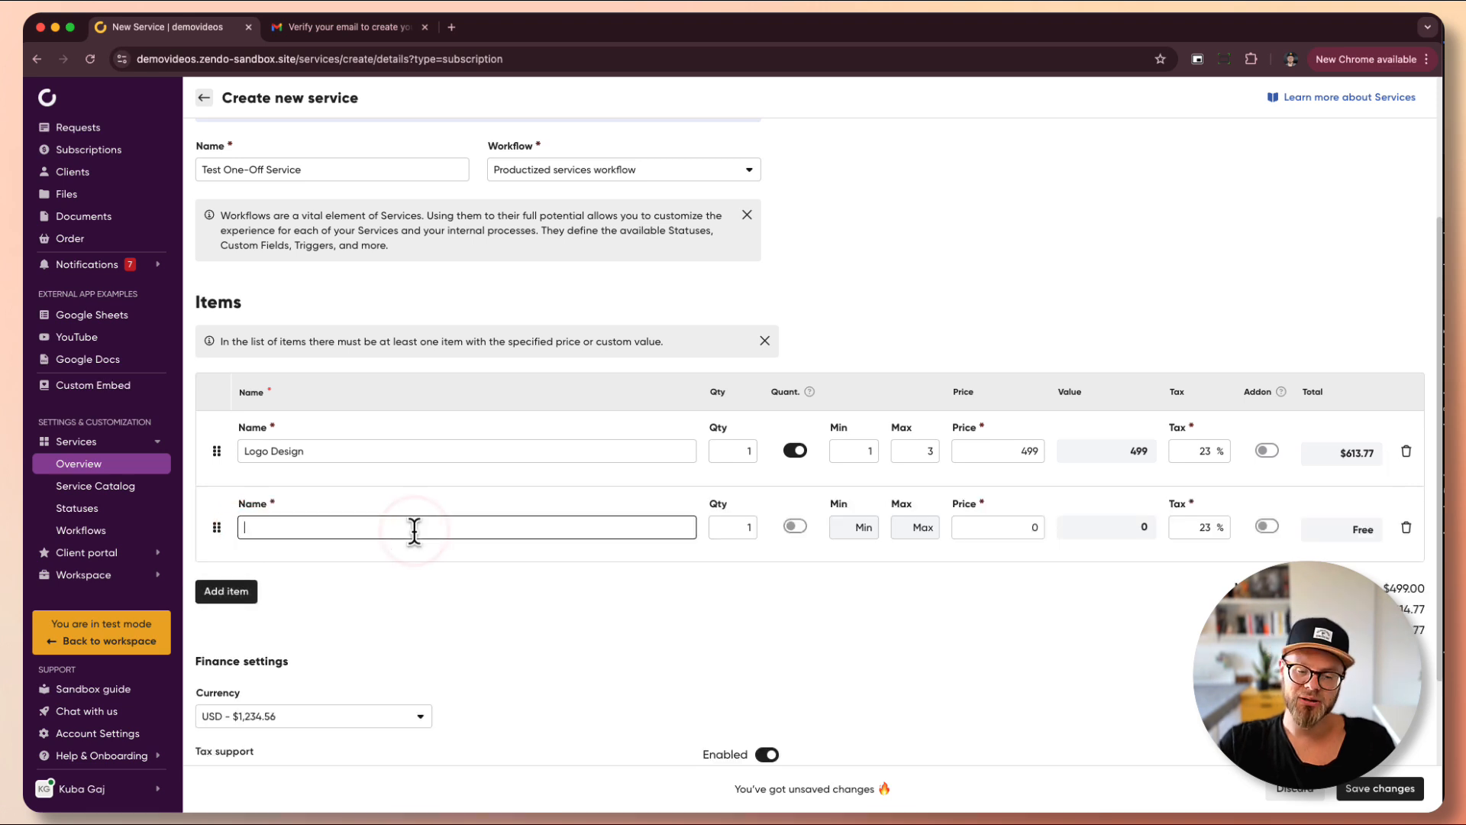
type("Ex")
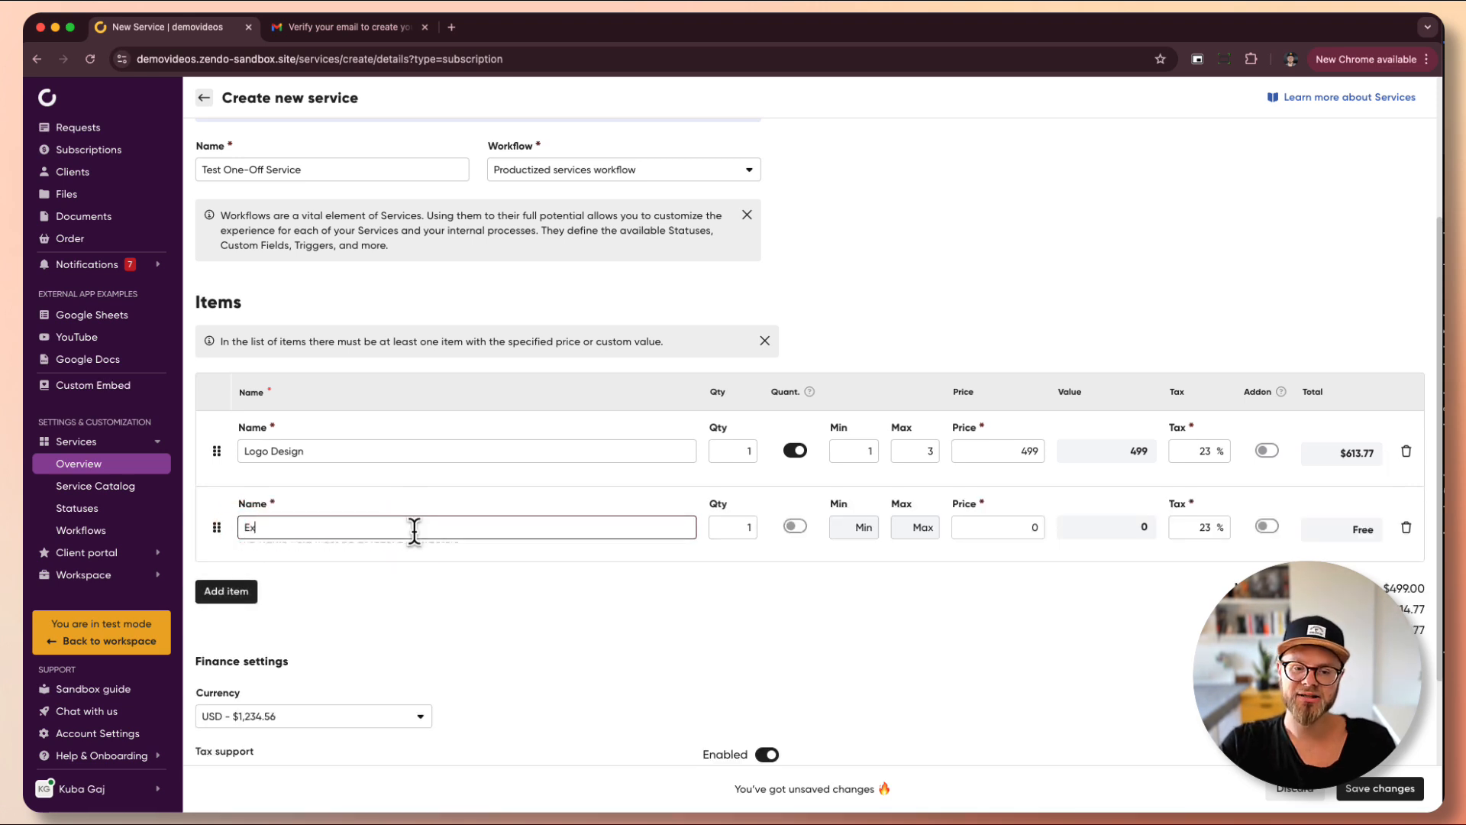
type("press Delivery")
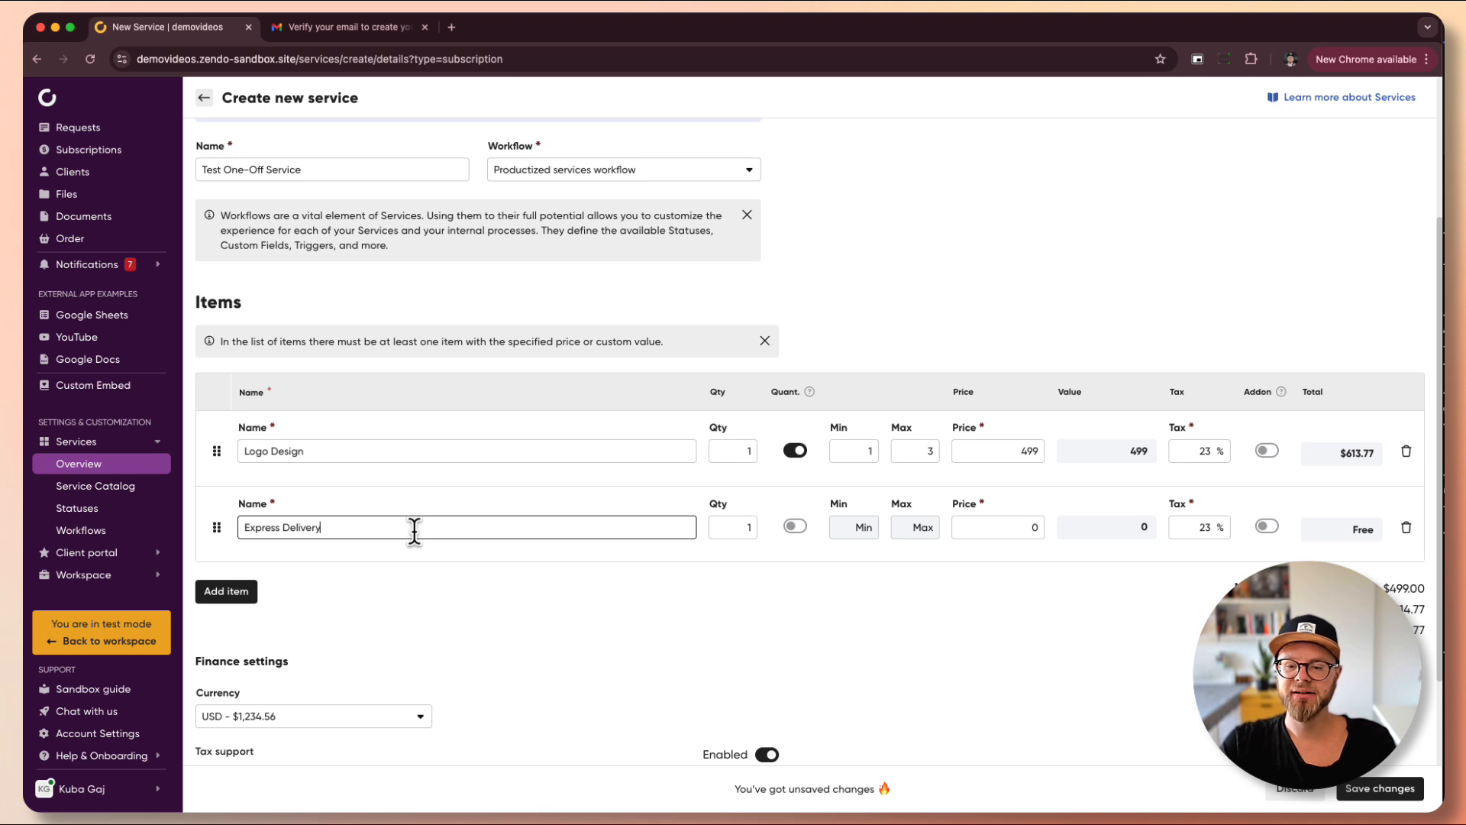
key("Tab")
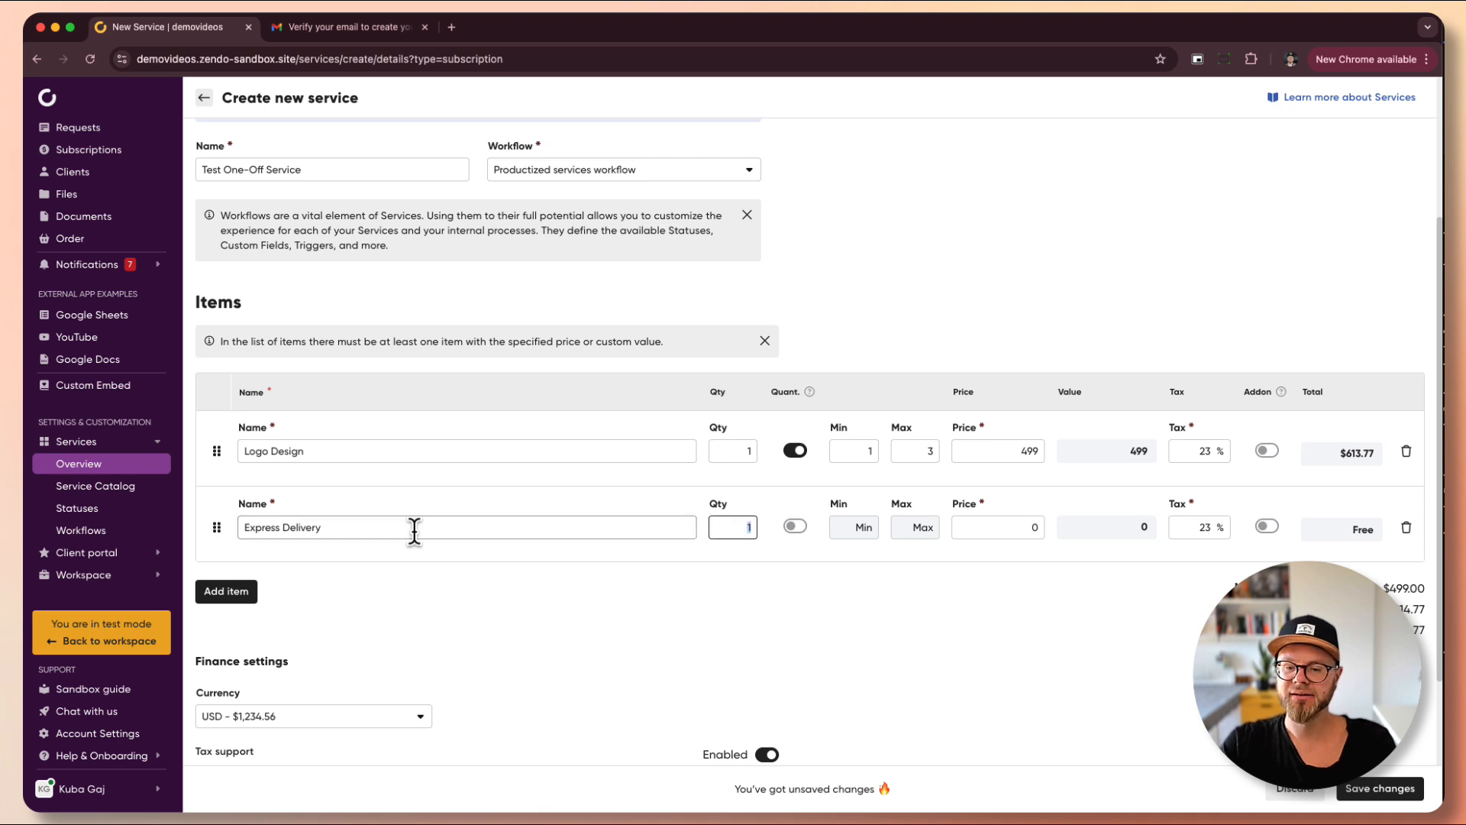
left_click(806, 544)
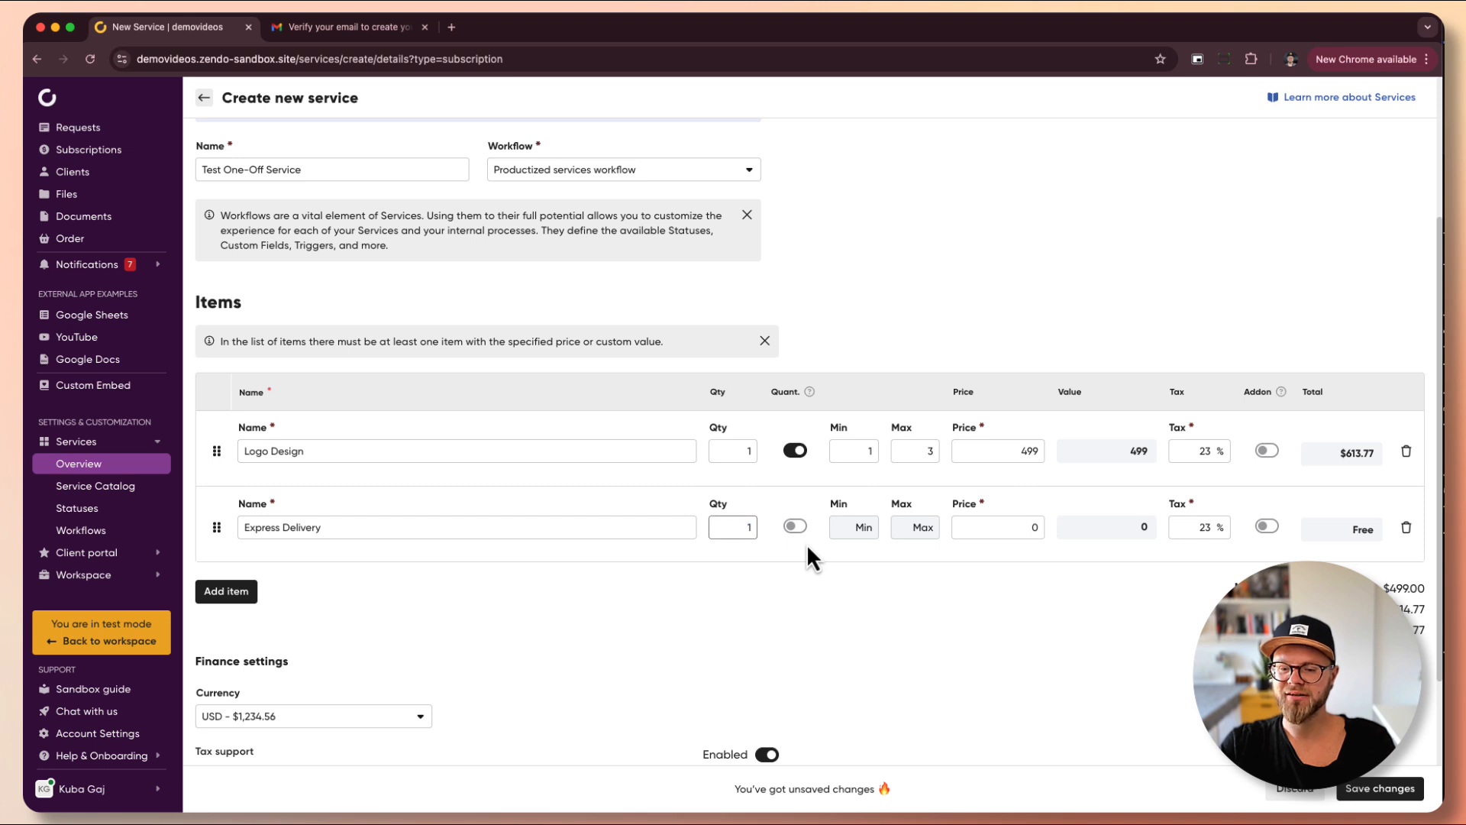
left_click(978, 533)
key("BackSpace")
type("499")
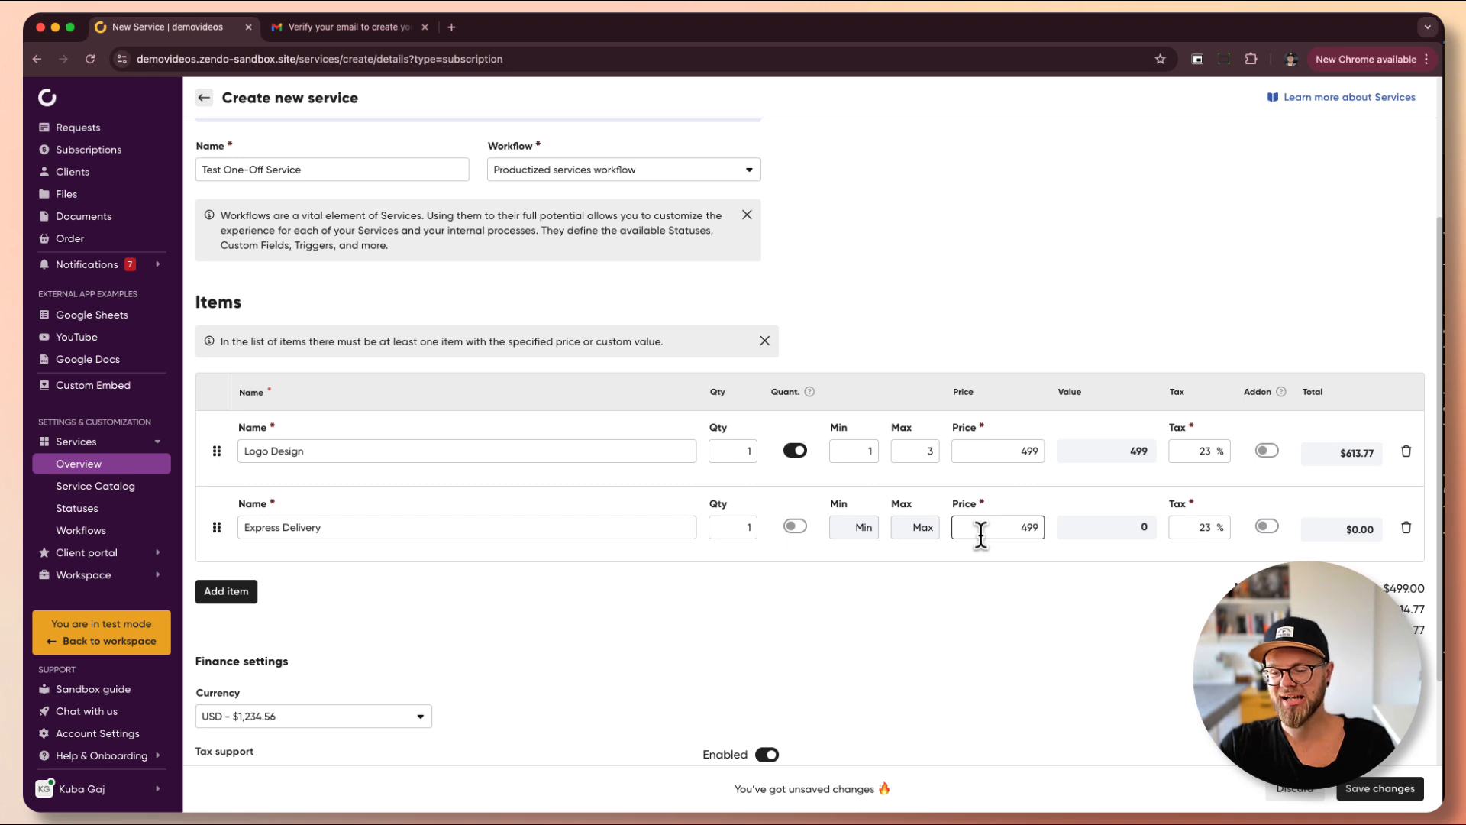
key("Tab")
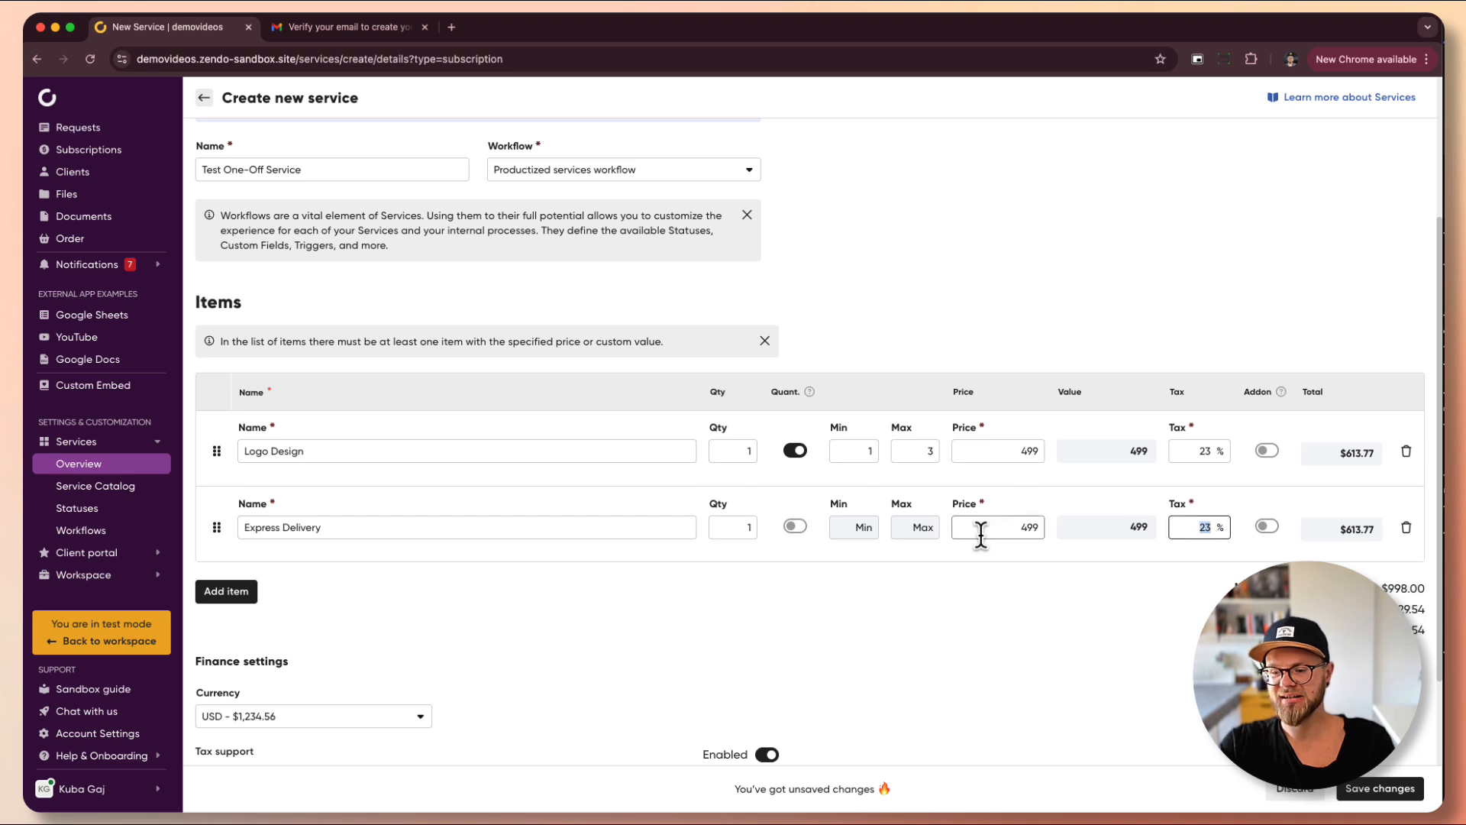
left_click(1265, 526)
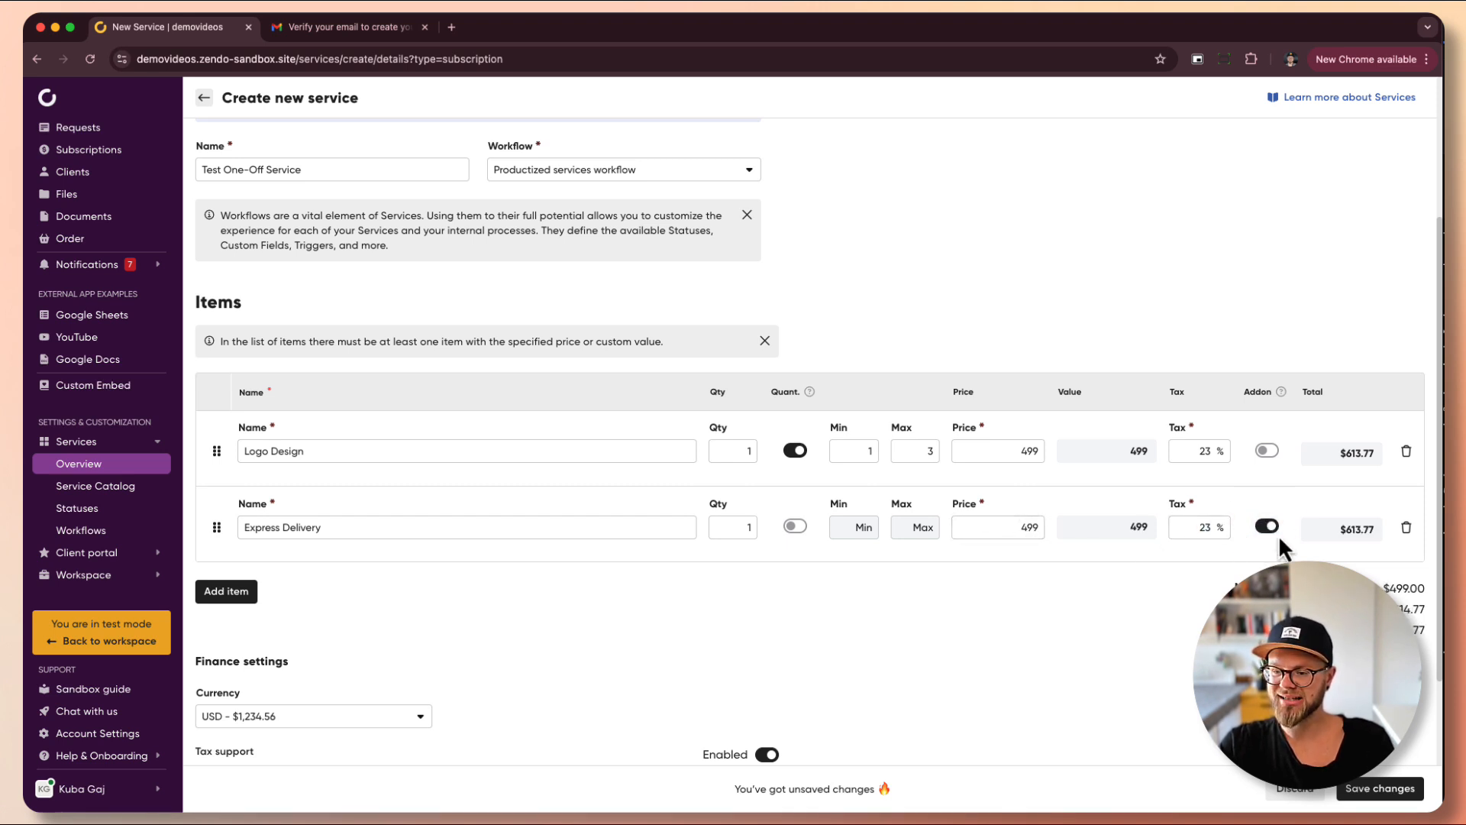
- Add an 'Additional Revision' add-on priced 199 with quantity range 1 to 10
left_click(245, 597)
type("A")
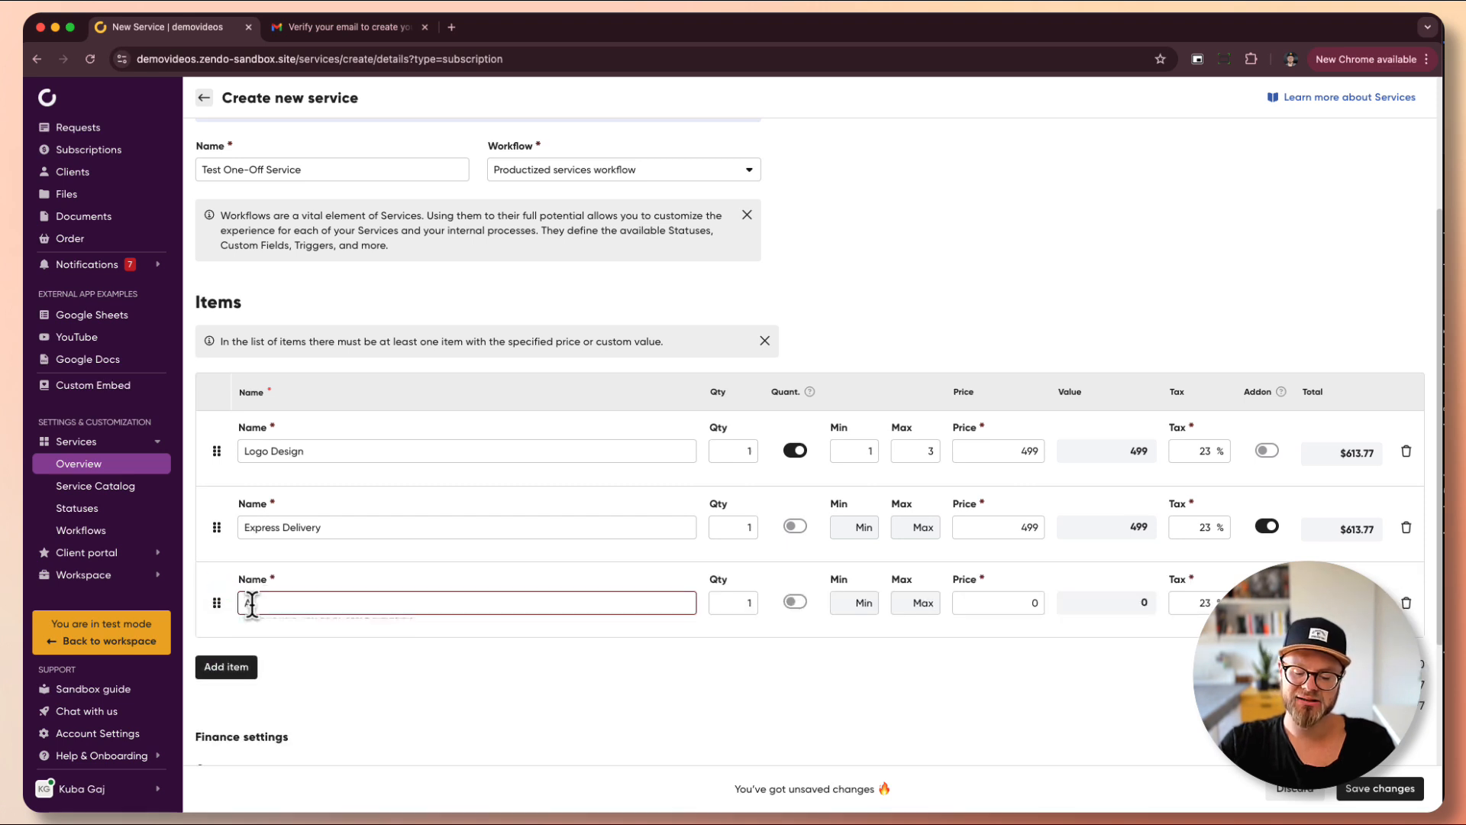
type("dditional Revision")
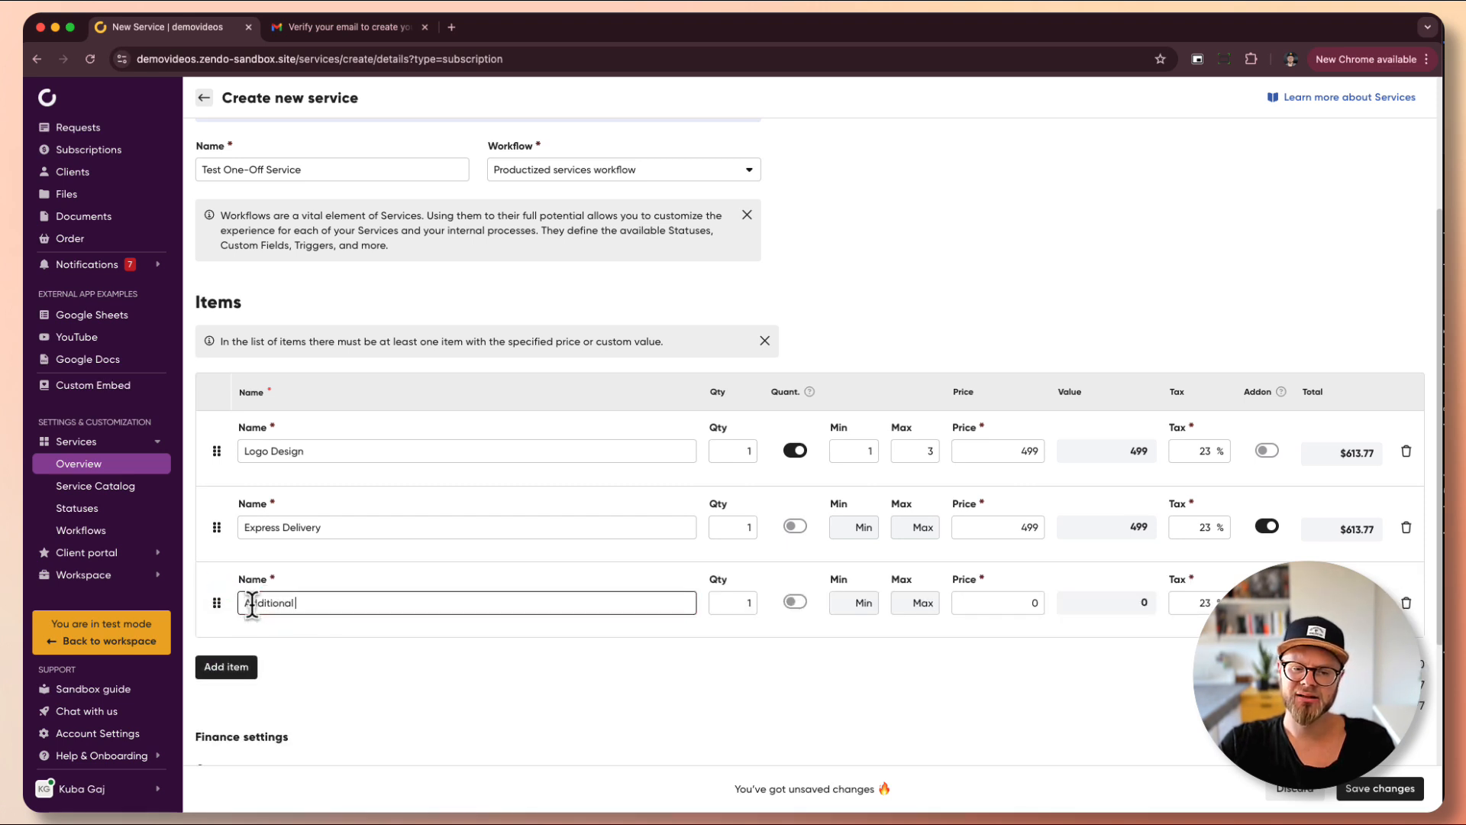
key("Tab")
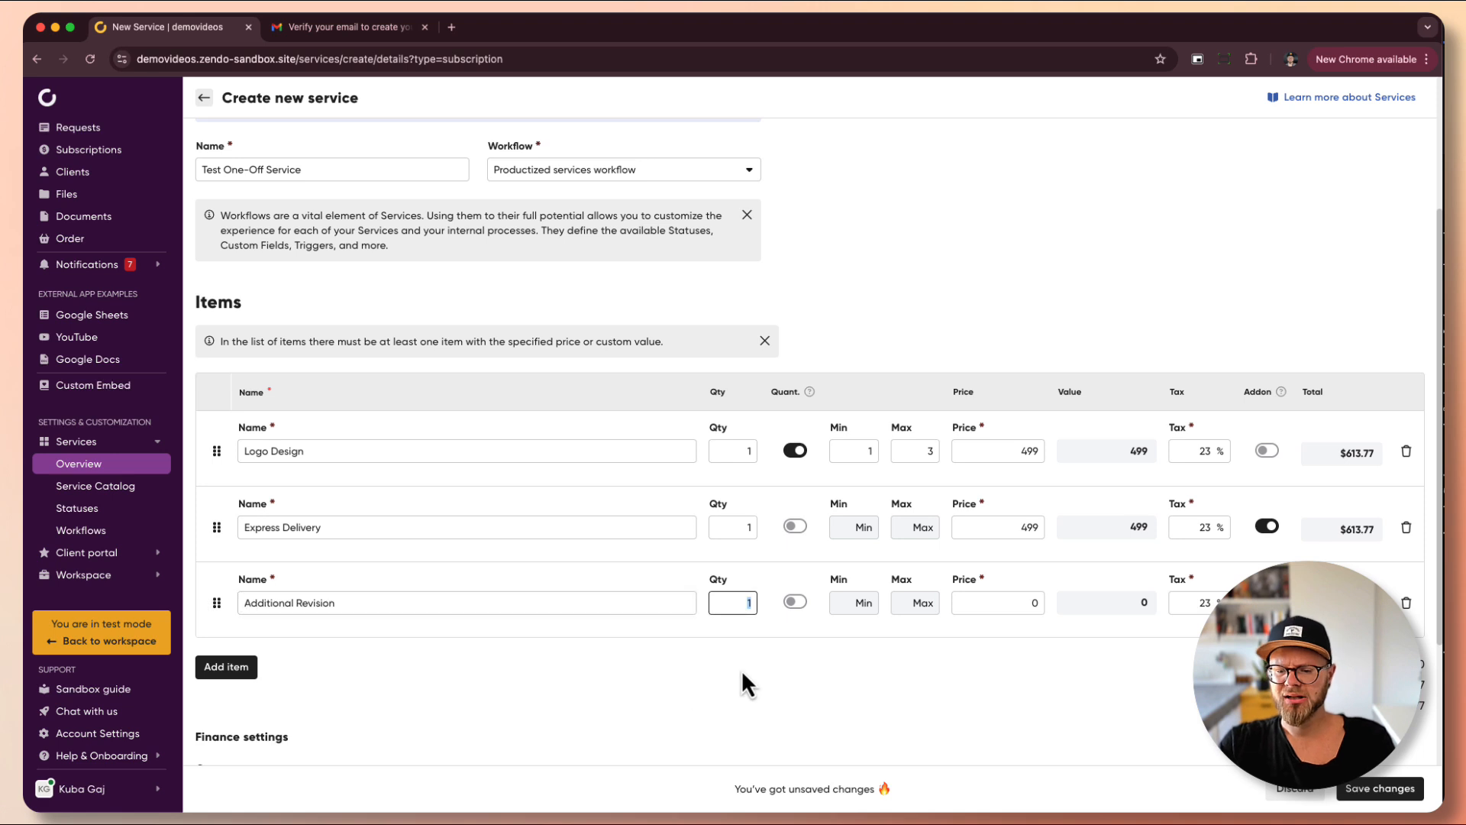
left_click(797, 601)
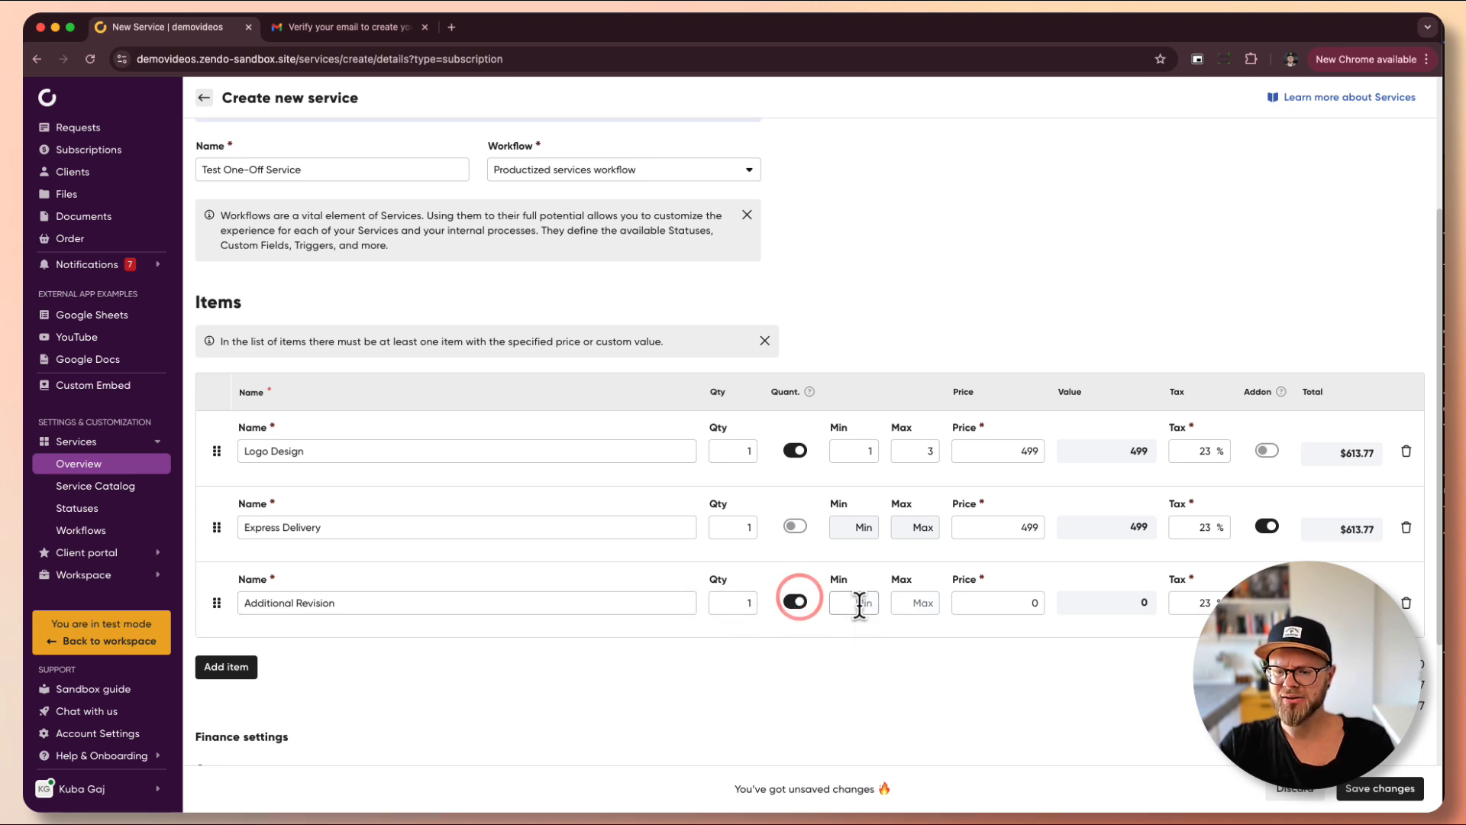
left_click(858, 602)
type("1")
key("Tab")
type("10")
key("Tab")
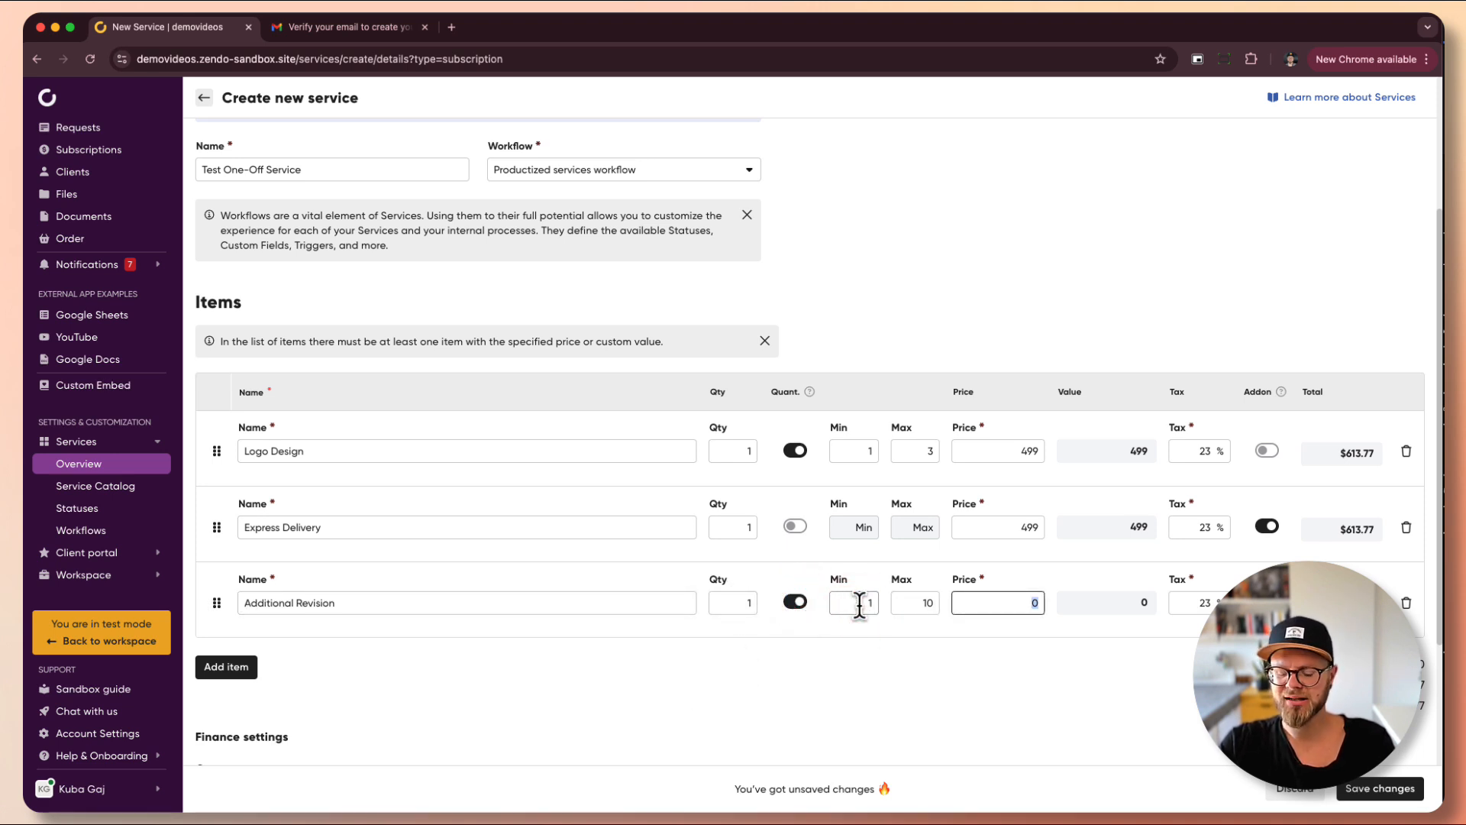
type("199")
key("Tab")
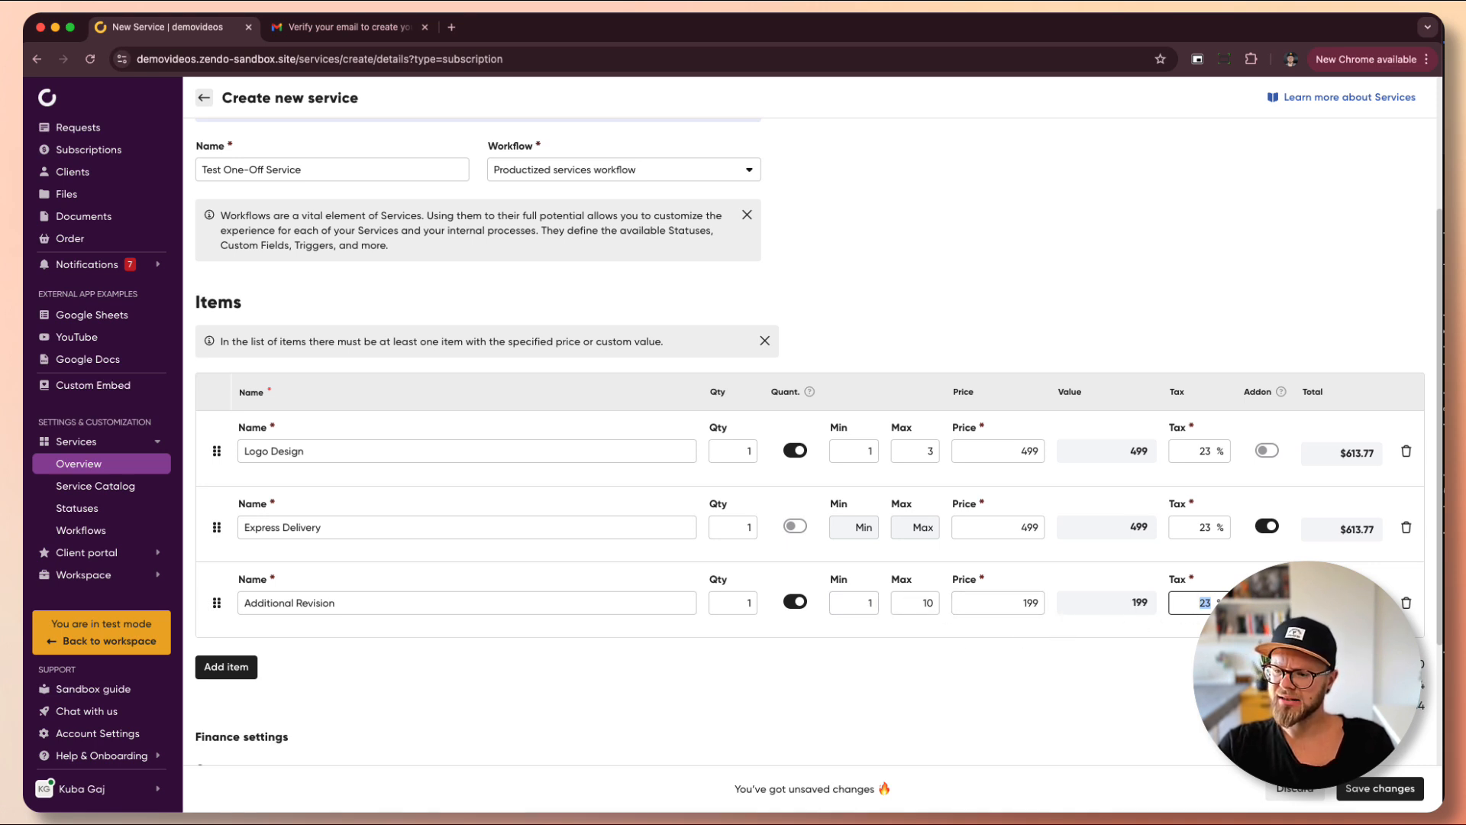
left_click(1087, 735)
- Check item reordering and keep tax support on with USD currency
scroll(944, 677, "down", 3)
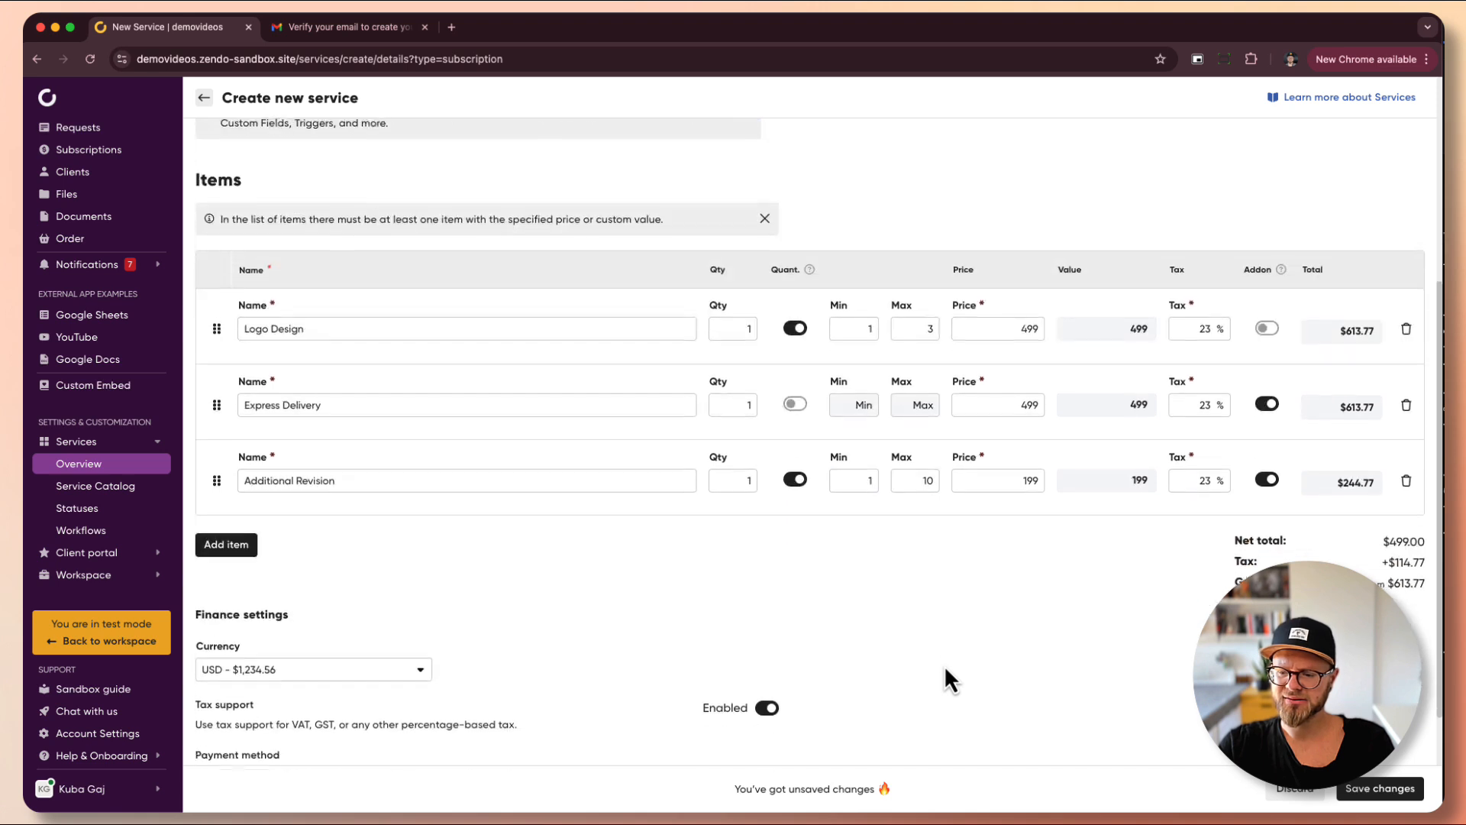
scroll(213, 583, "up", 2)
mouse_move(217, 567)
left_mouse_down()
mouse_move(215, 388)
mouse_move(217, 564)
left_mouse_up()
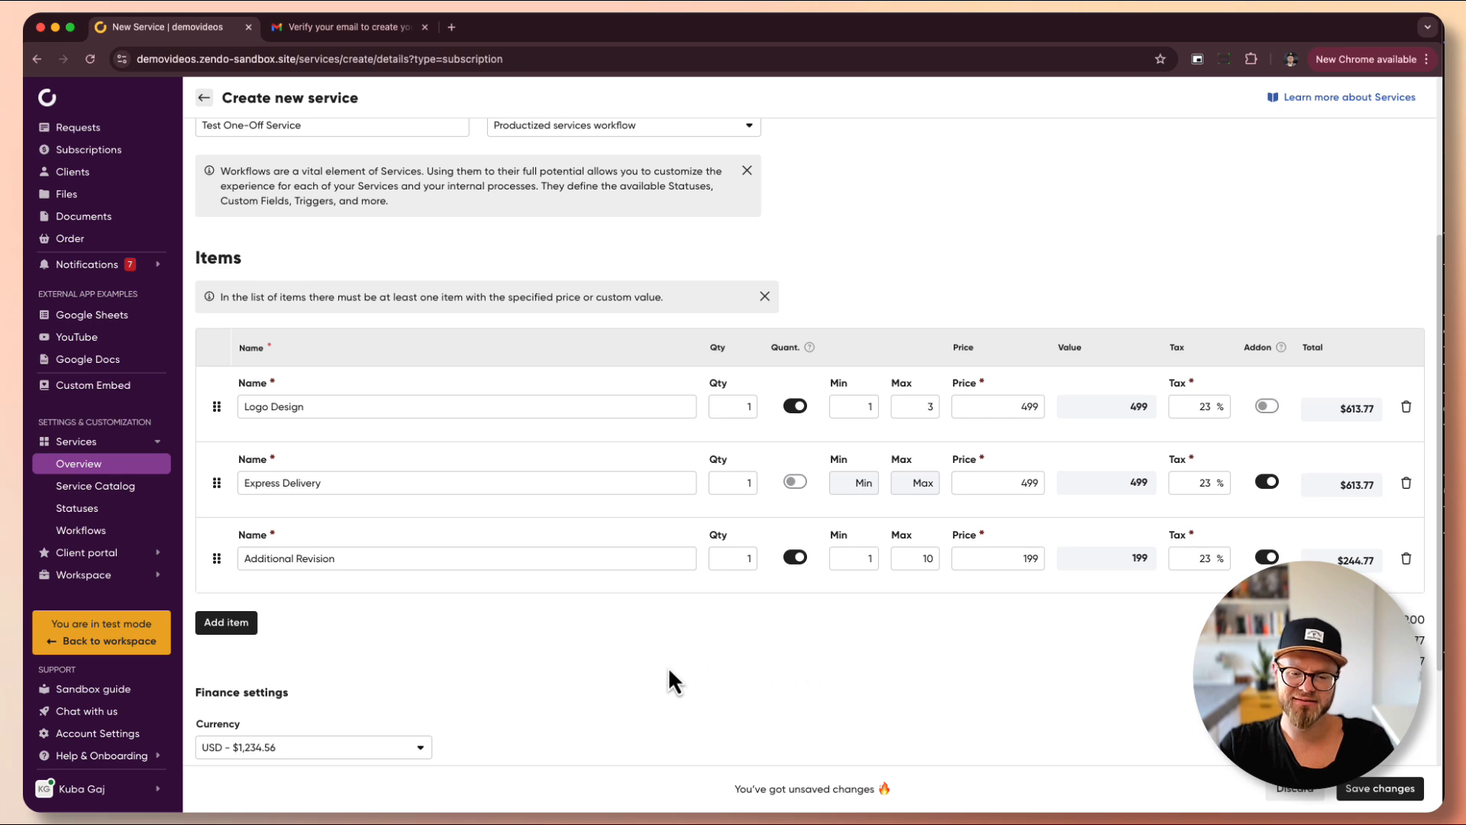
scroll(667, 667, "down", 3)
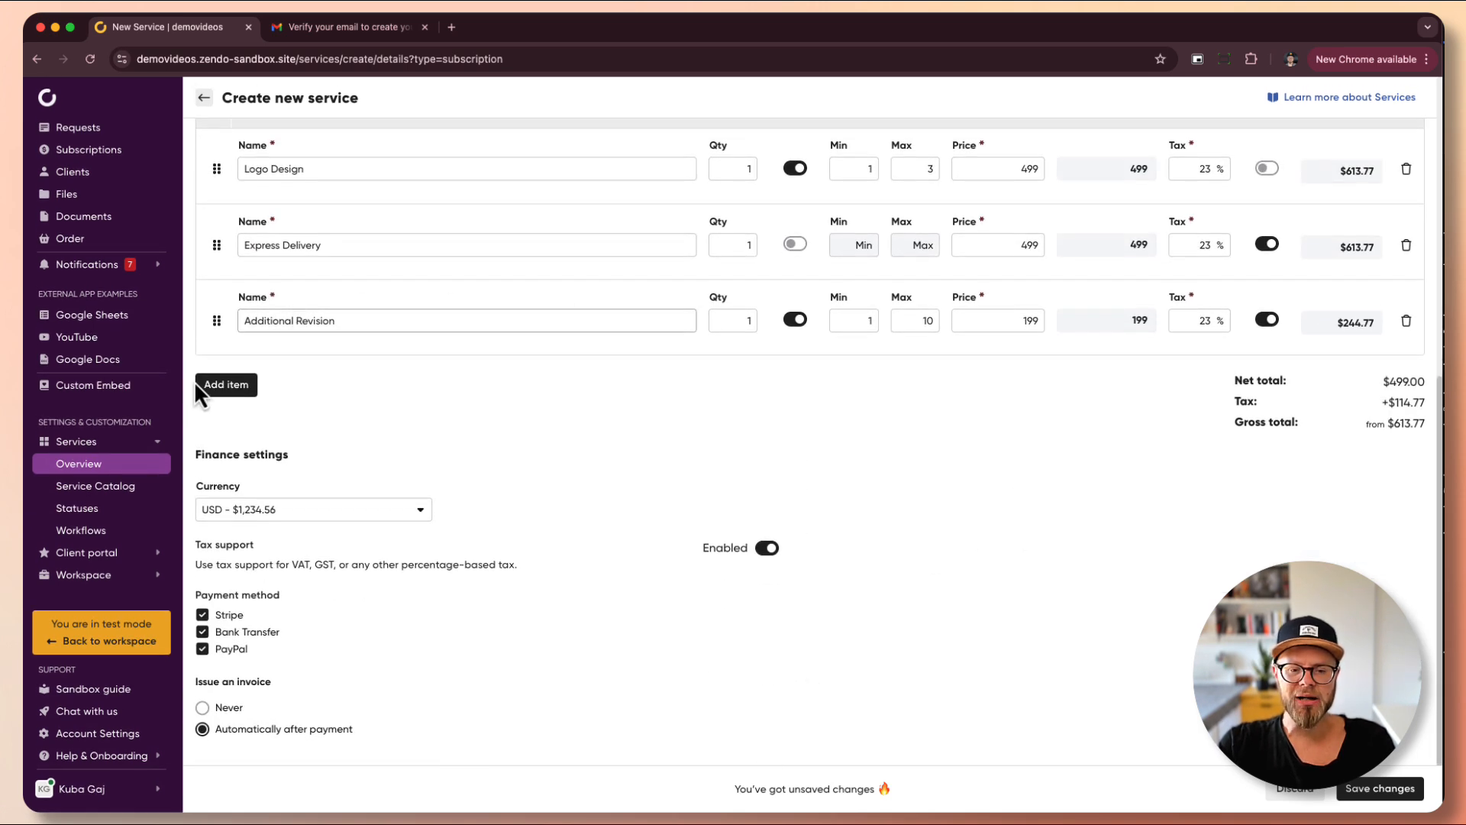
left_click(766, 550)
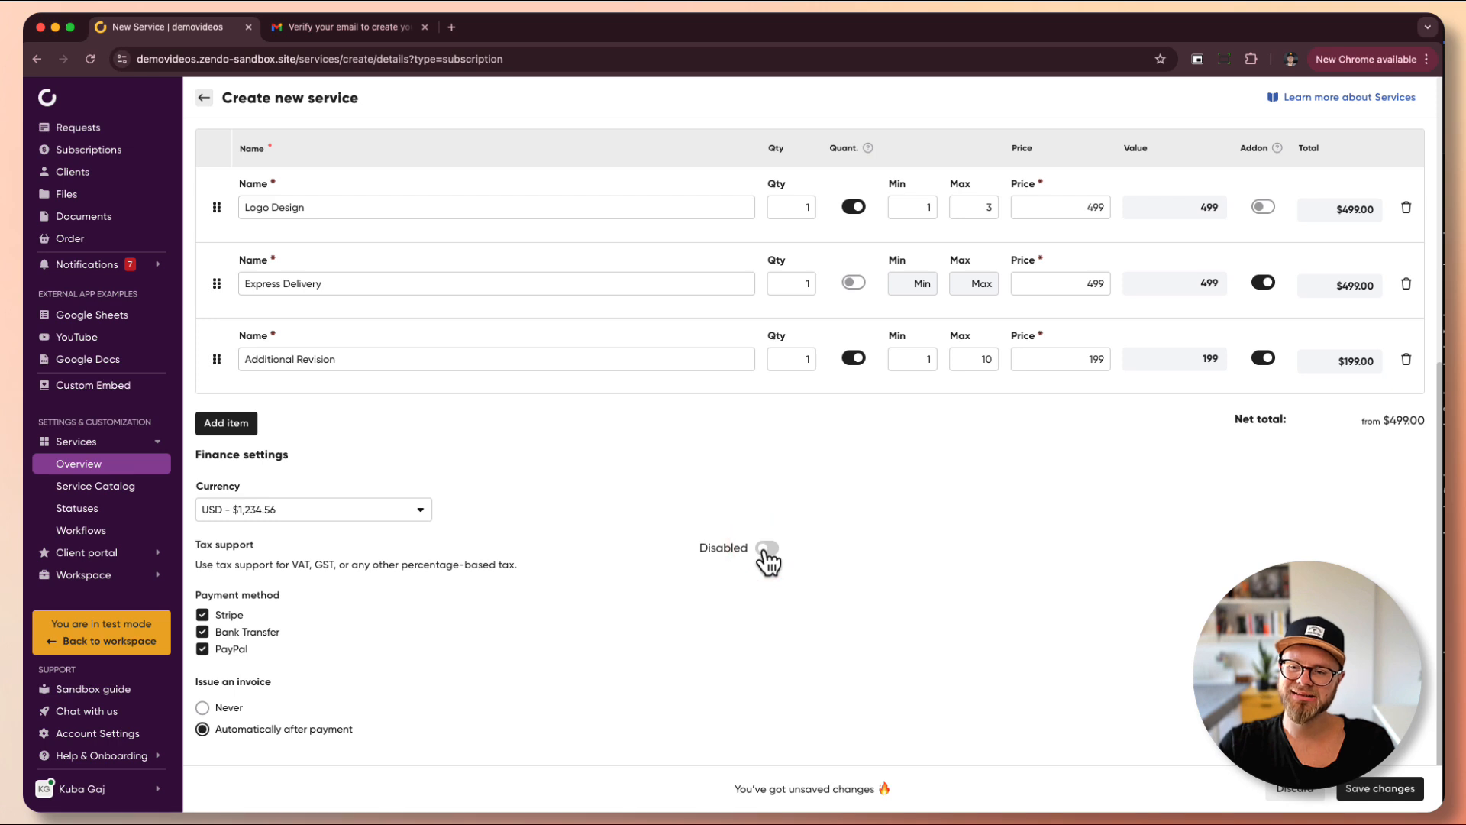
left_click(766, 550)
left_click(376, 511)
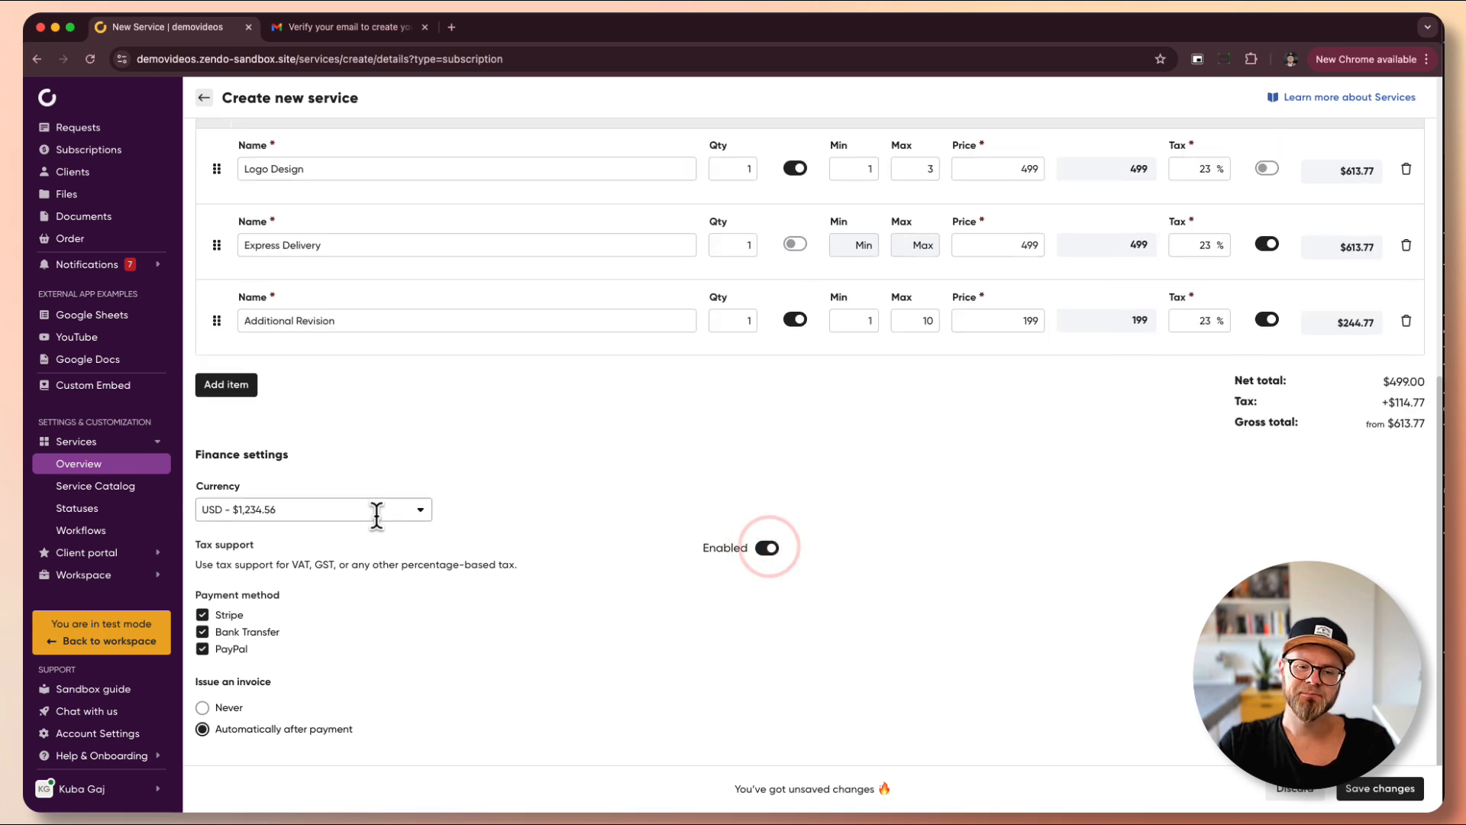
left_click(524, 507)
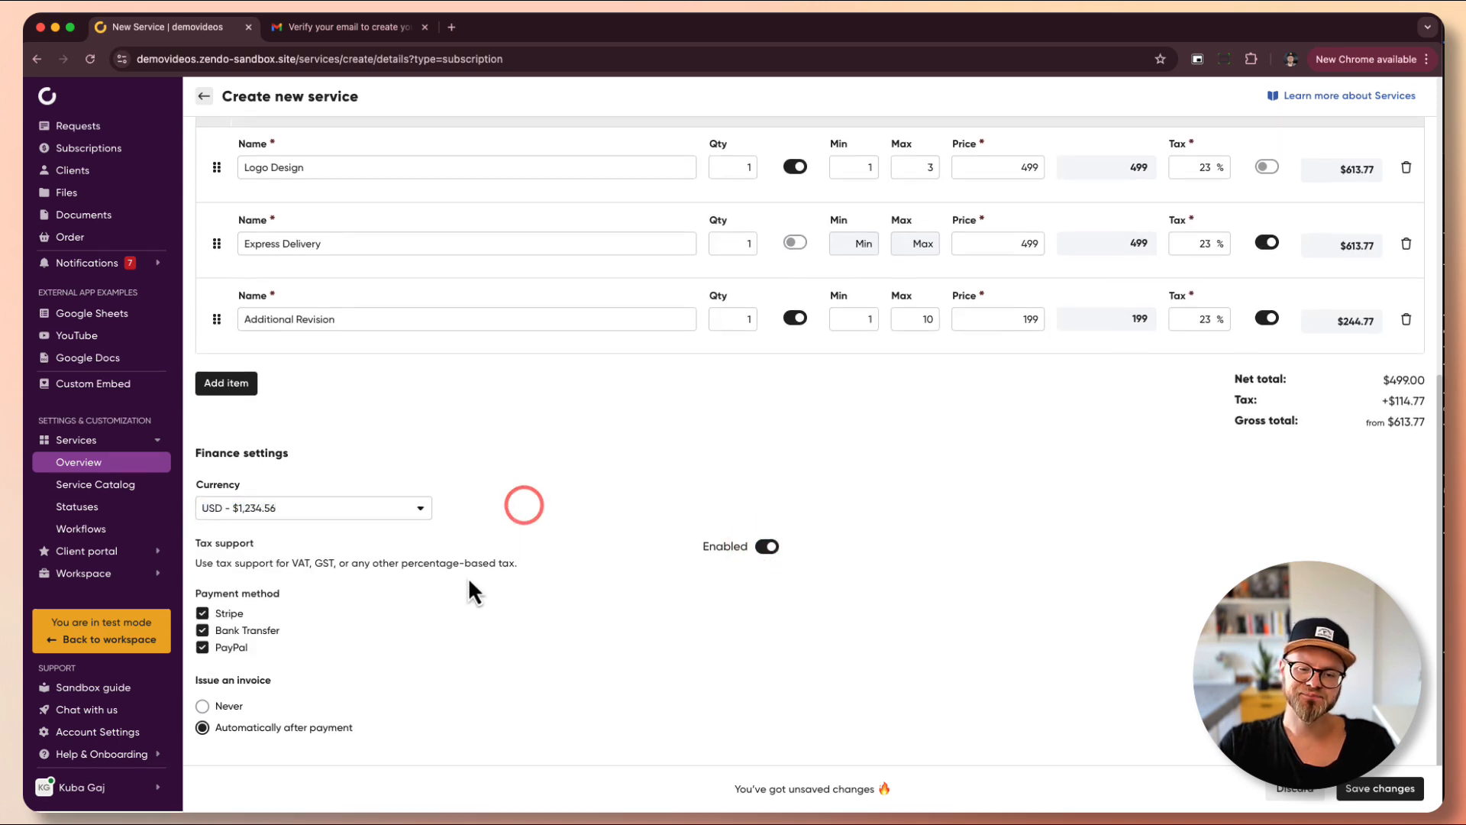
scroll(230, 601, "up", 1)
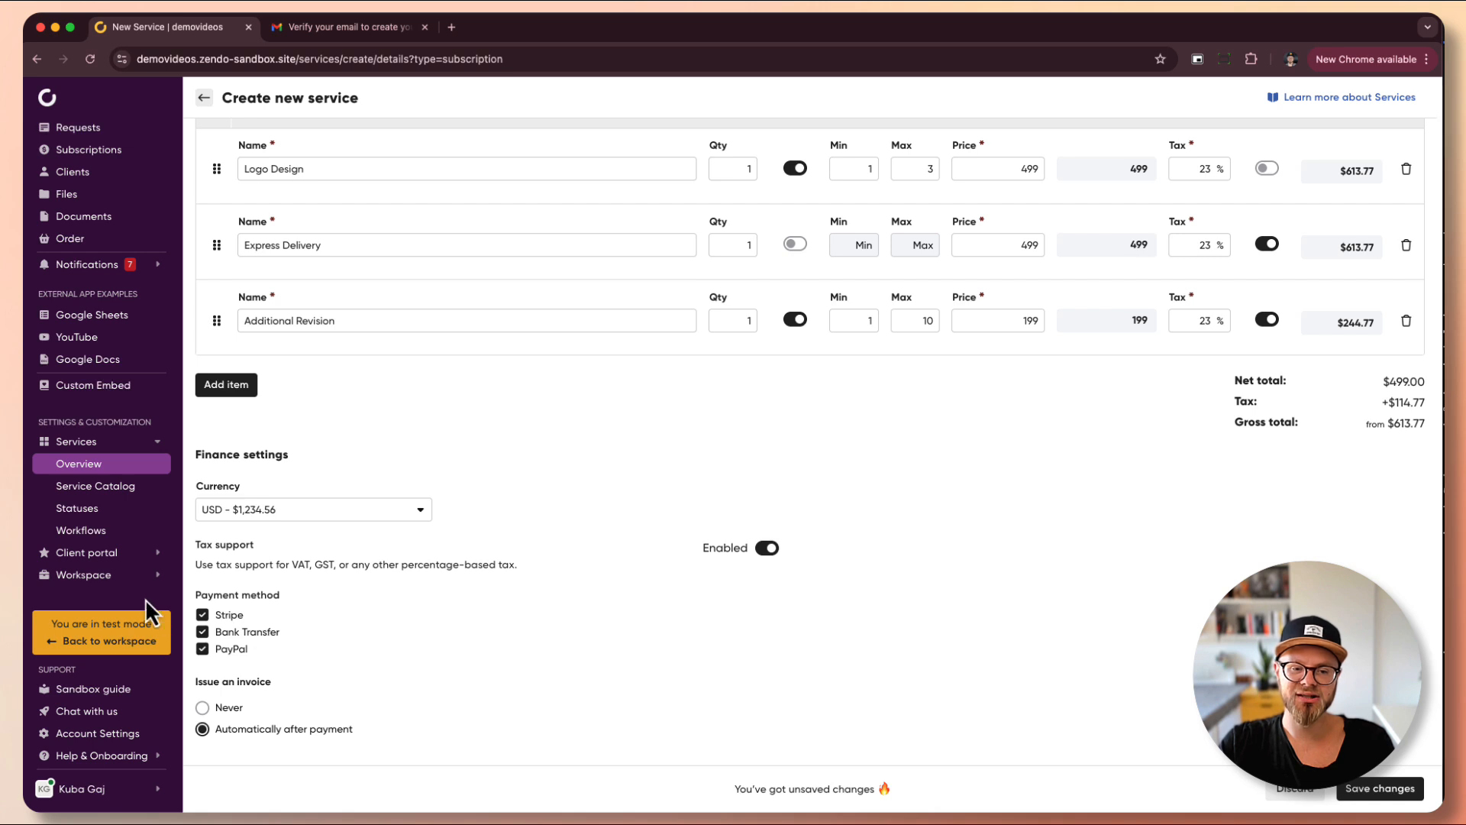
left_click(156, 578)
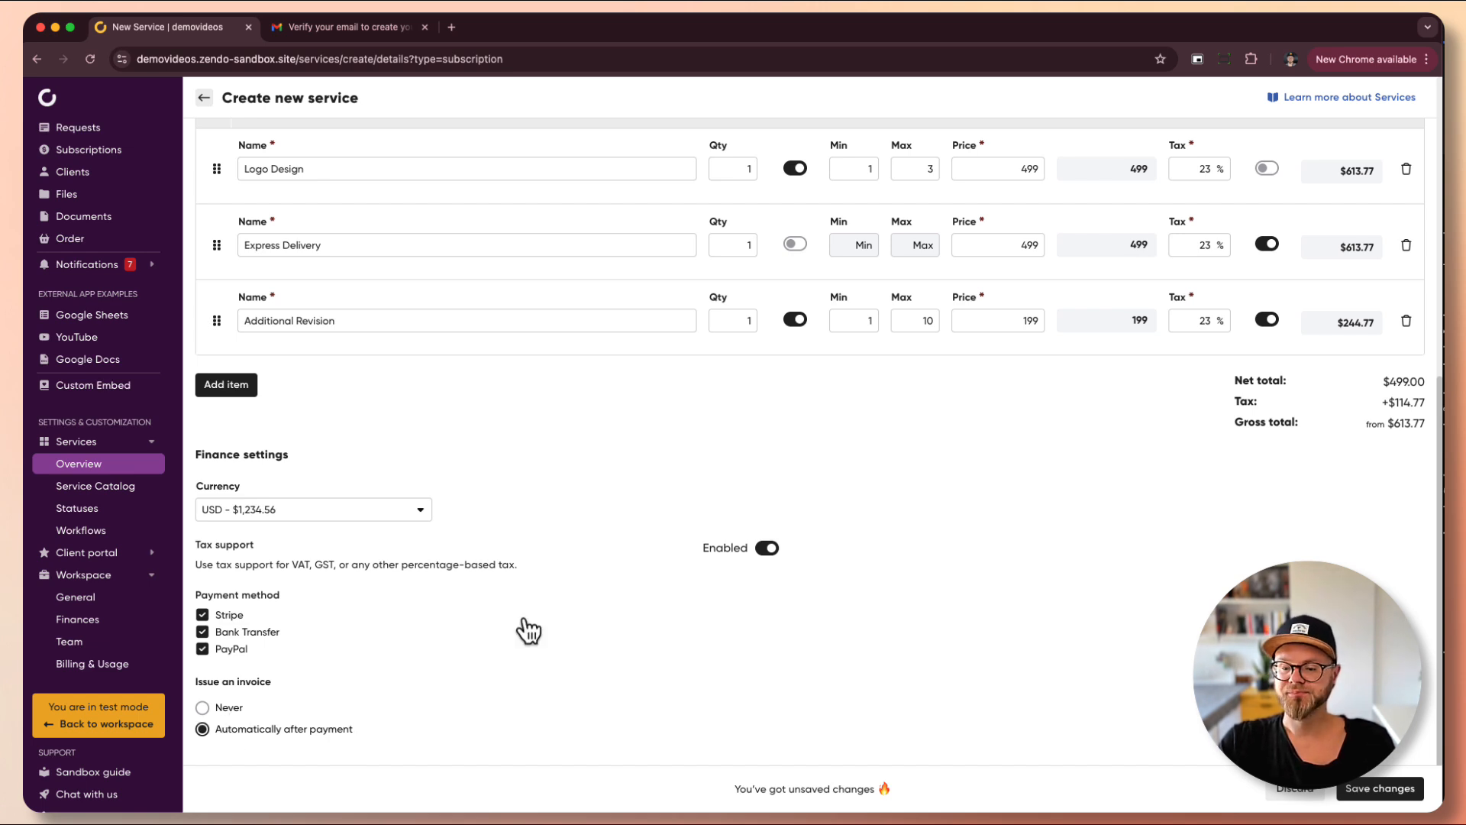
- Save Test One-Off Service and view its Order page settings
left_click(1379, 794)
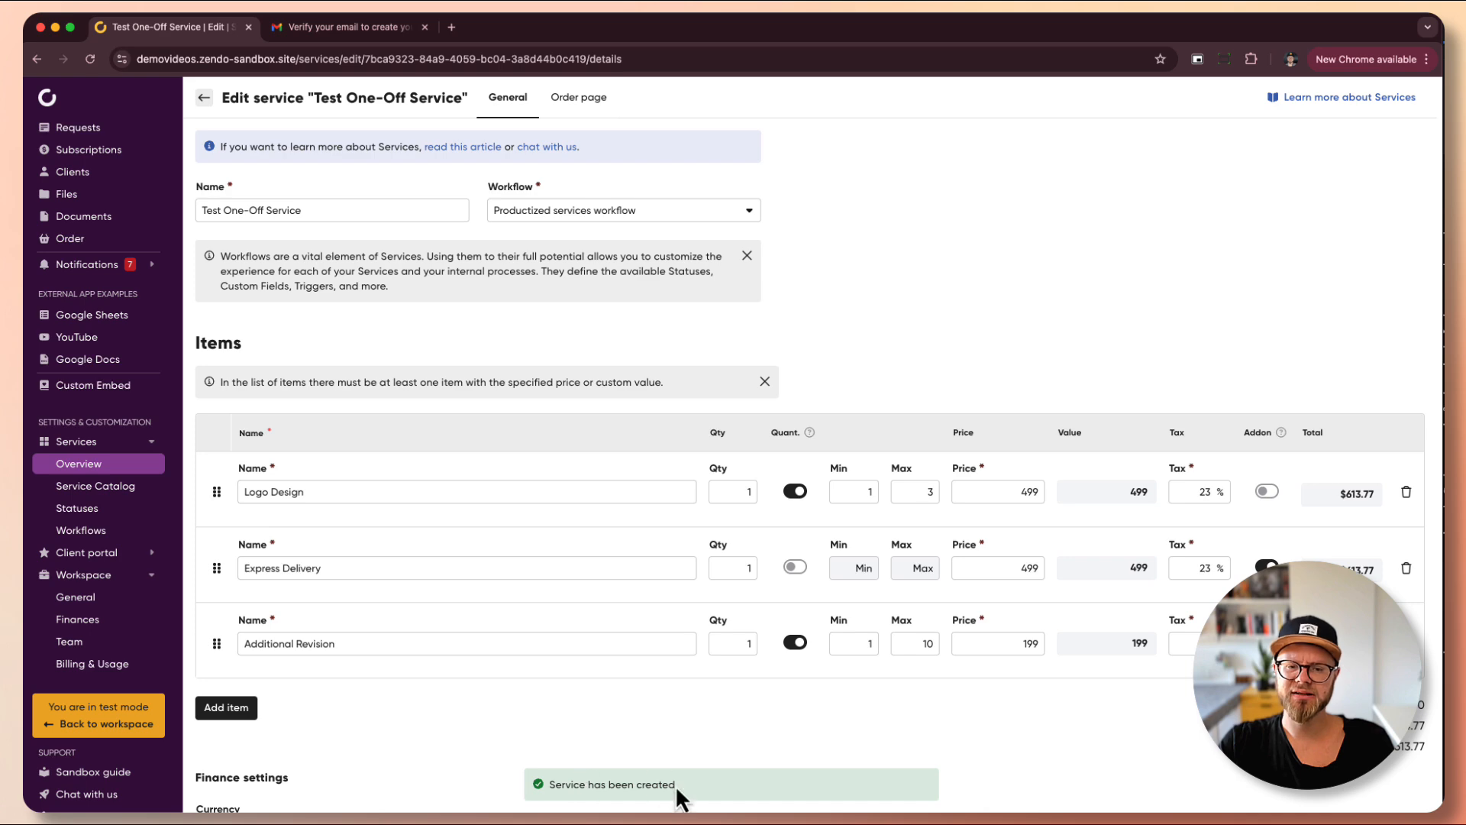
scroll(511, 306, "down", 5)
scroll(524, 197, "up", 5)
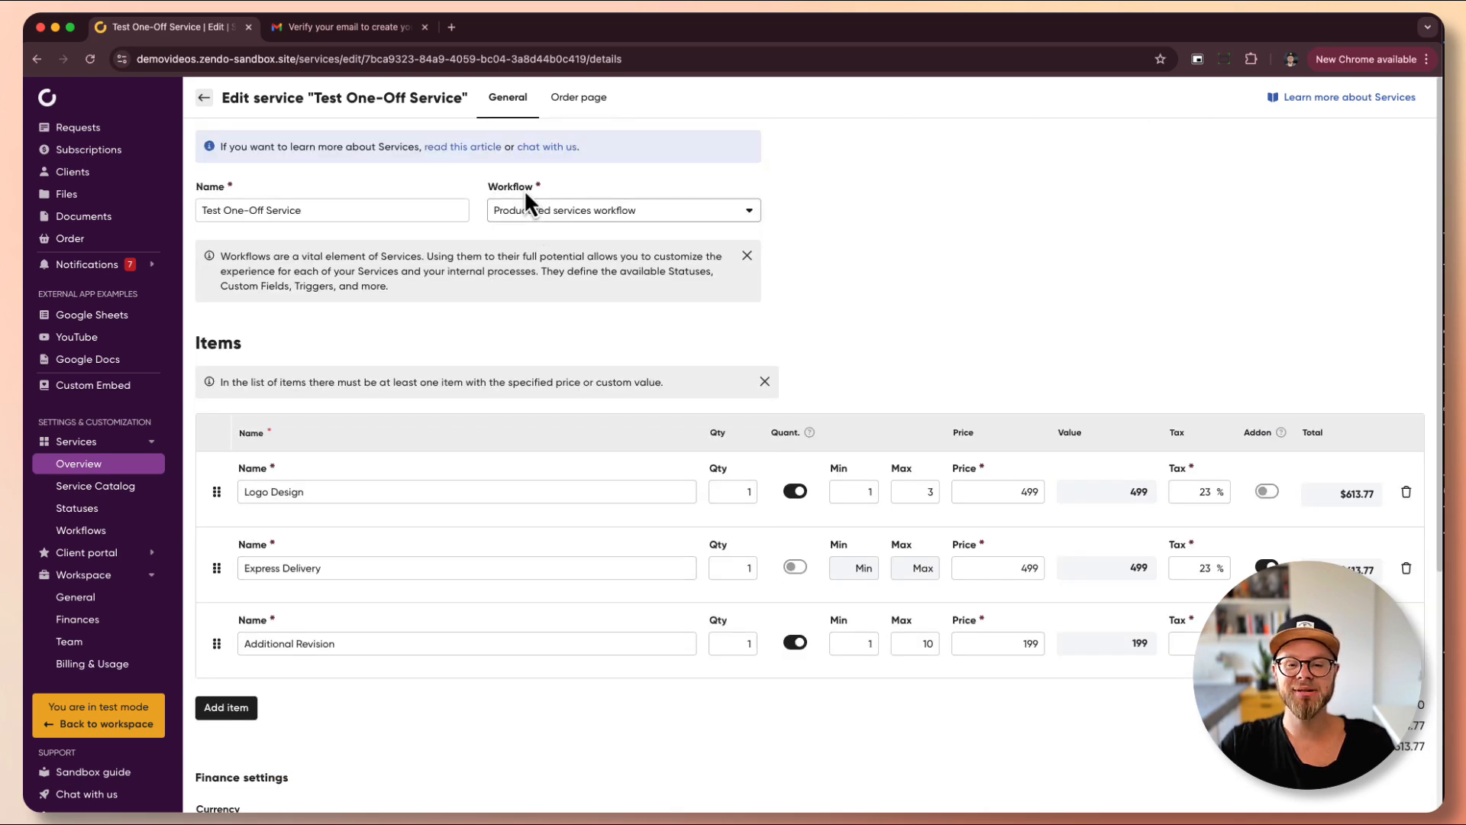
left_click(598, 99)
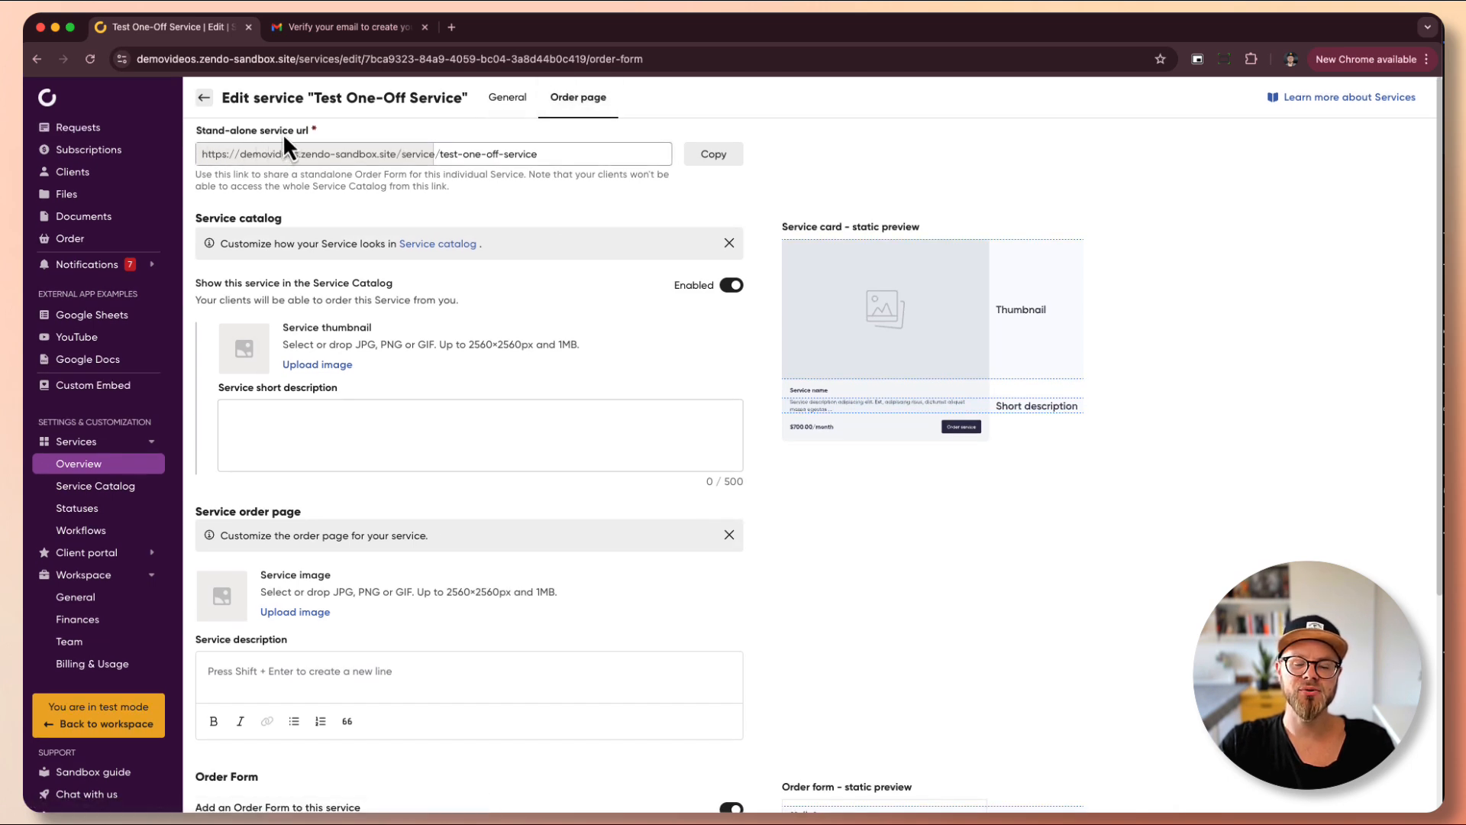
- Copy the stand-alone service link, hide the service from the Service Catalog, and save
left_click(705, 157)
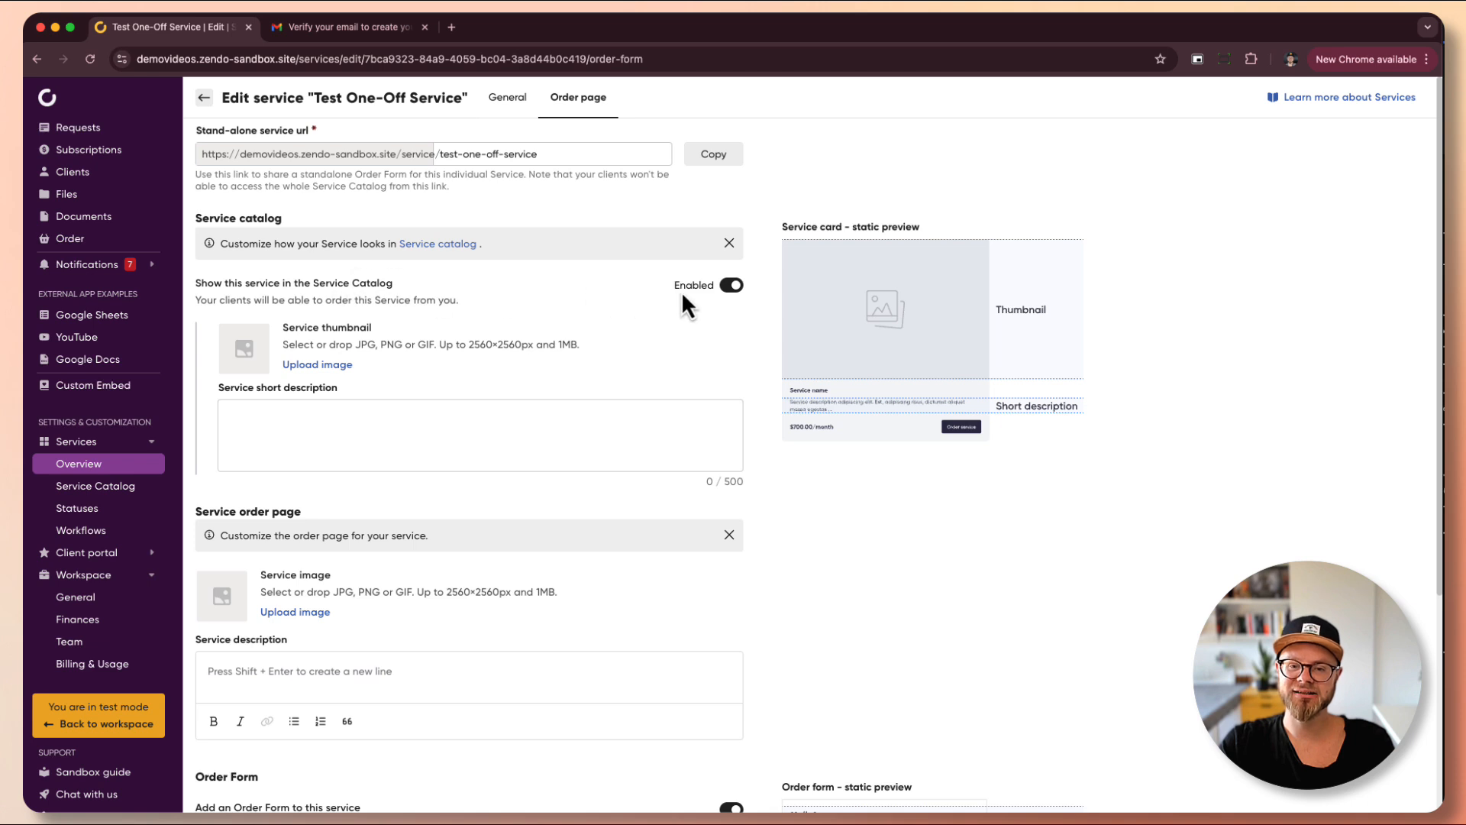
left_click(732, 287)
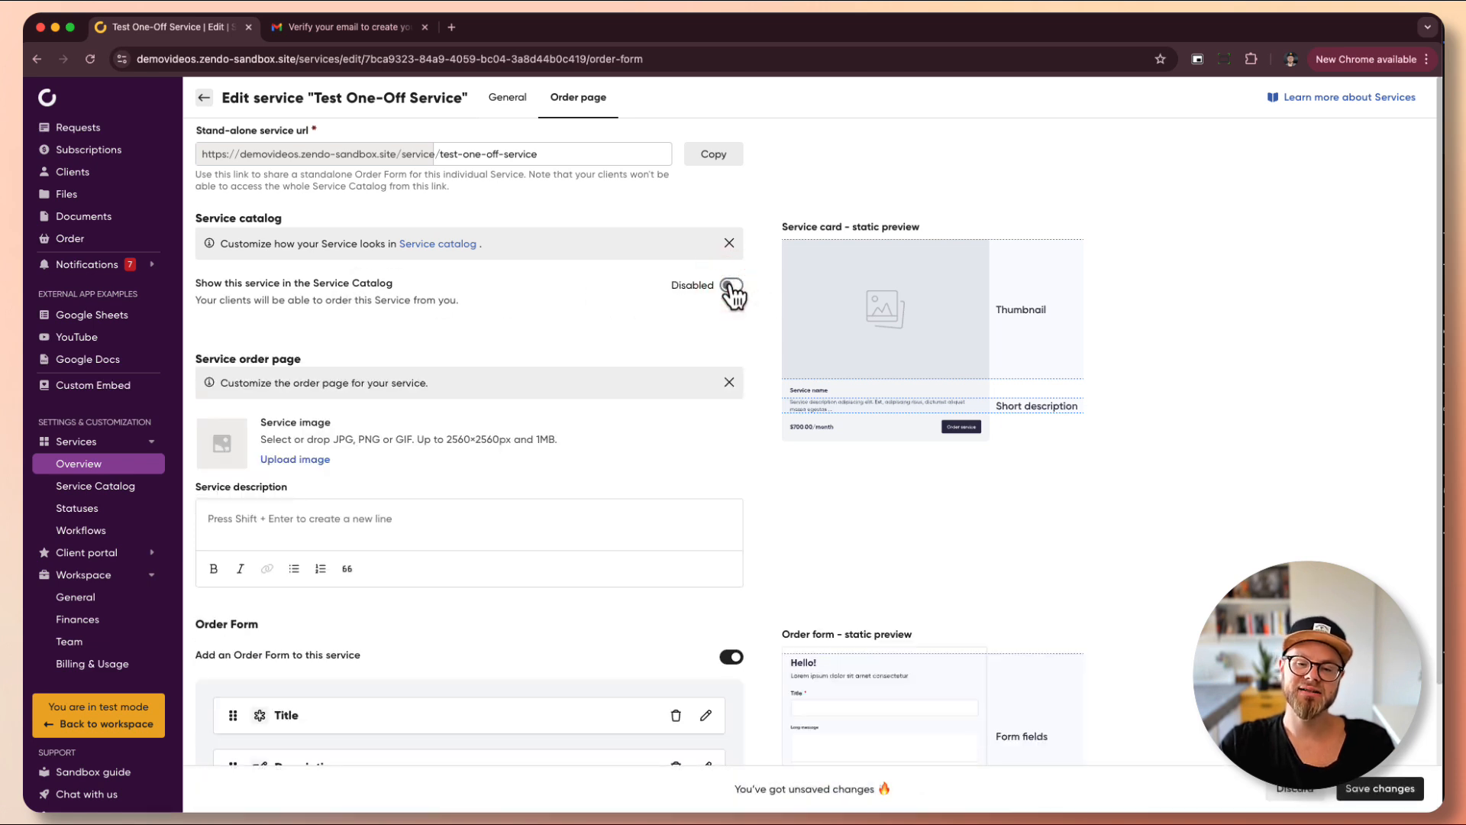
left_click(1375, 789)
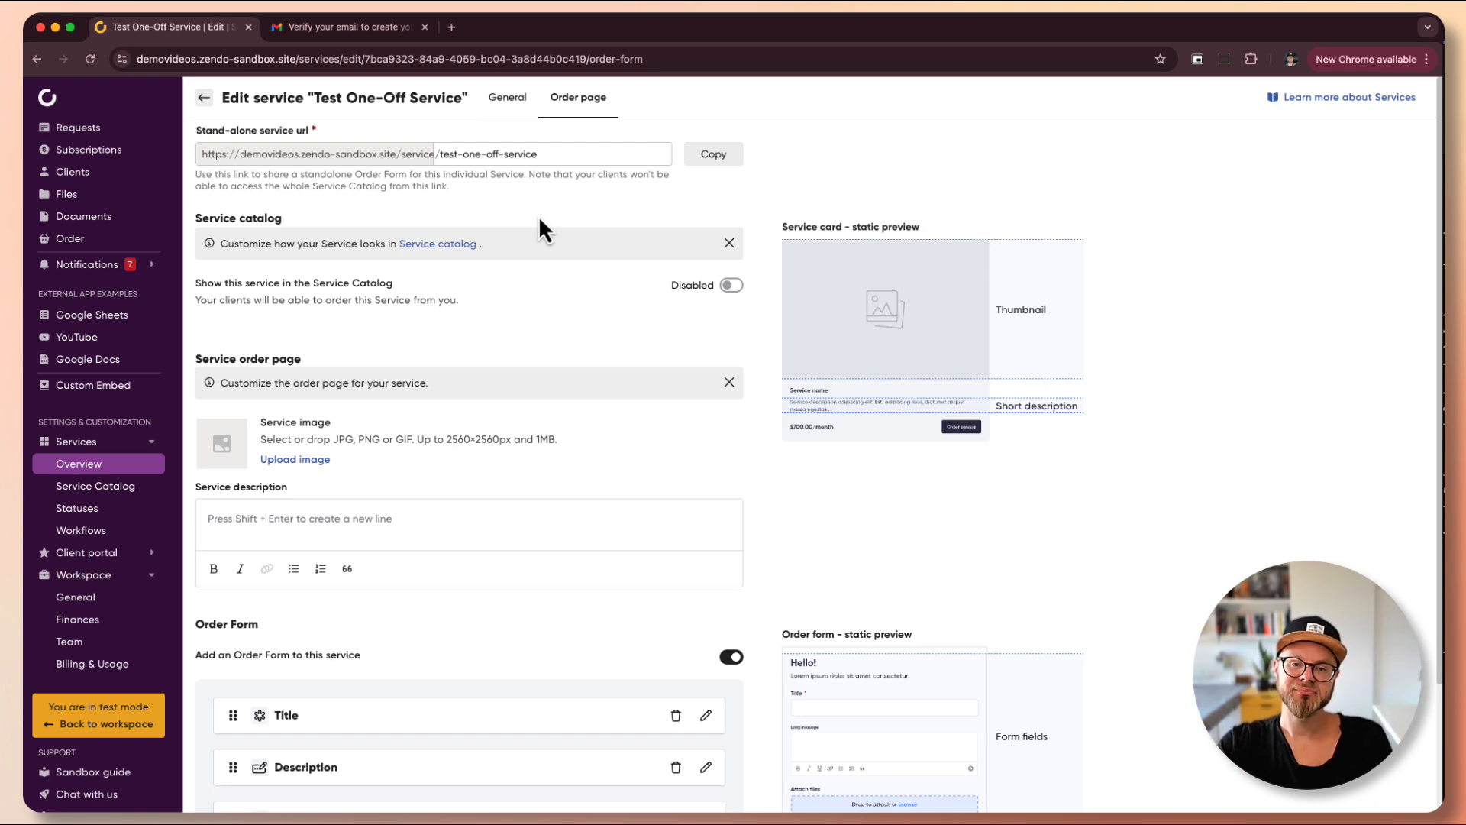
- Load the copied stand-alone order URL for Test One-Off Service in a new Chrome tab
key("super+t")
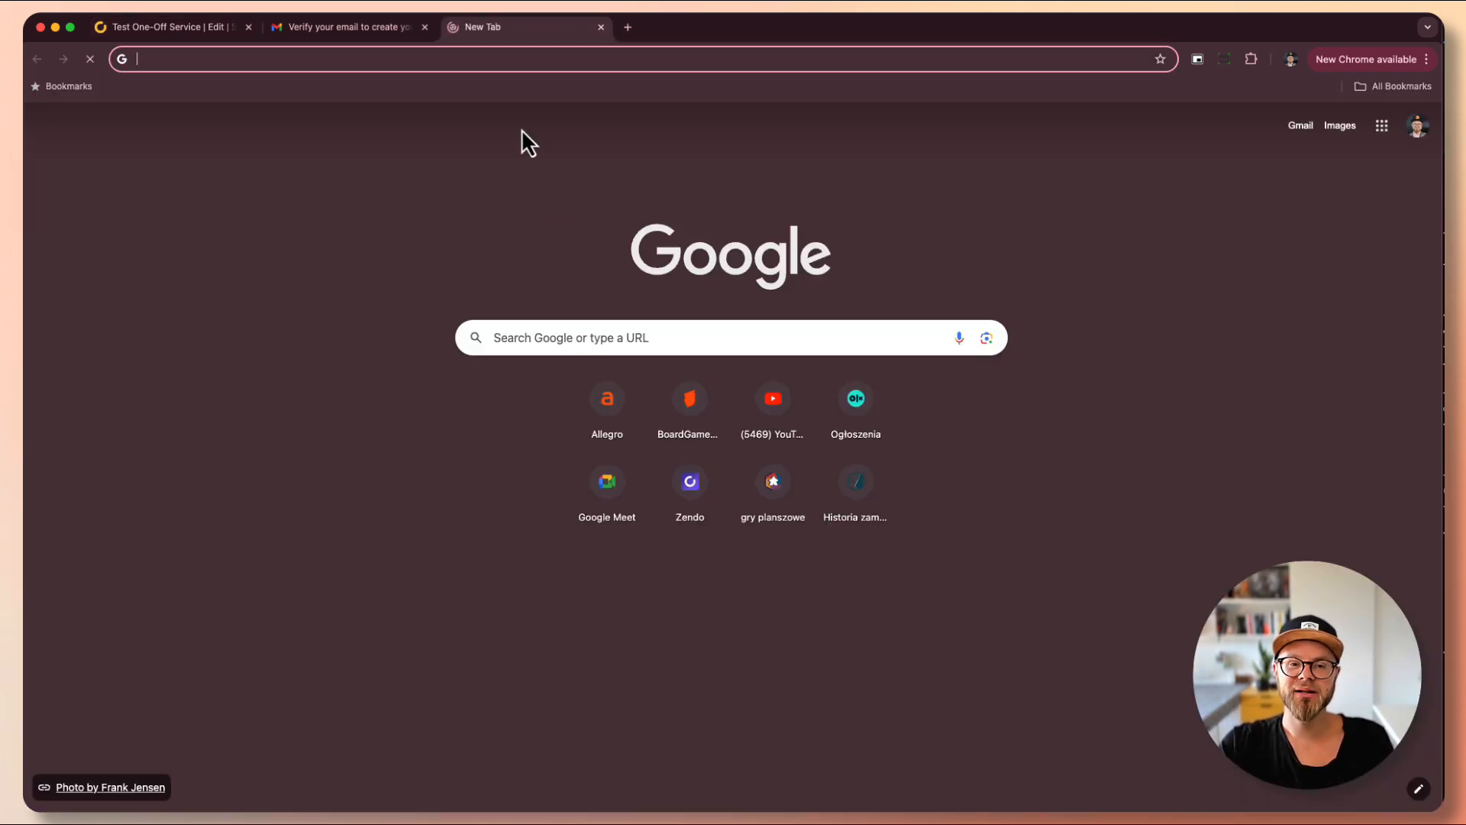
key("super+v")
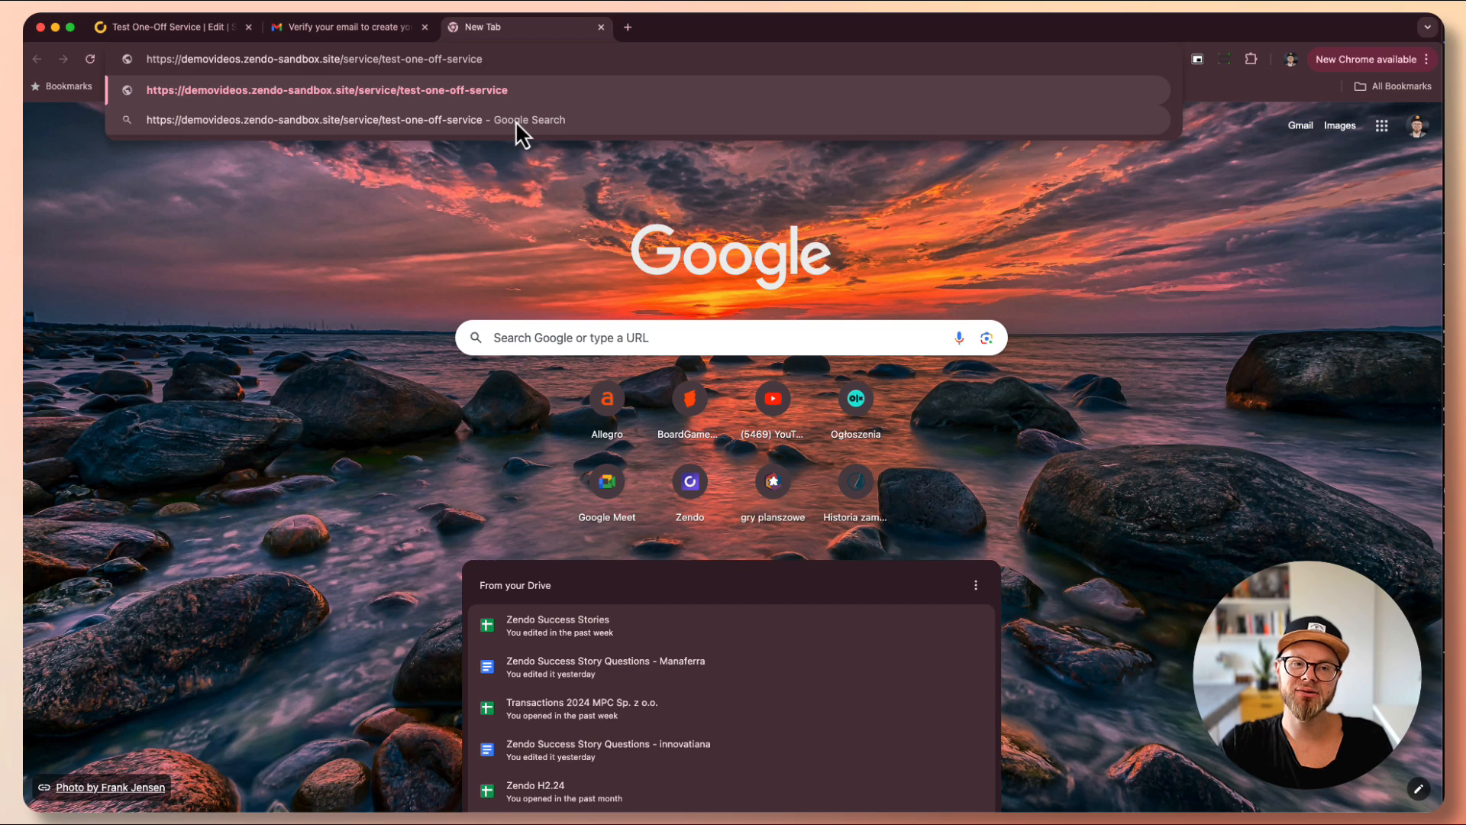
key("Return")
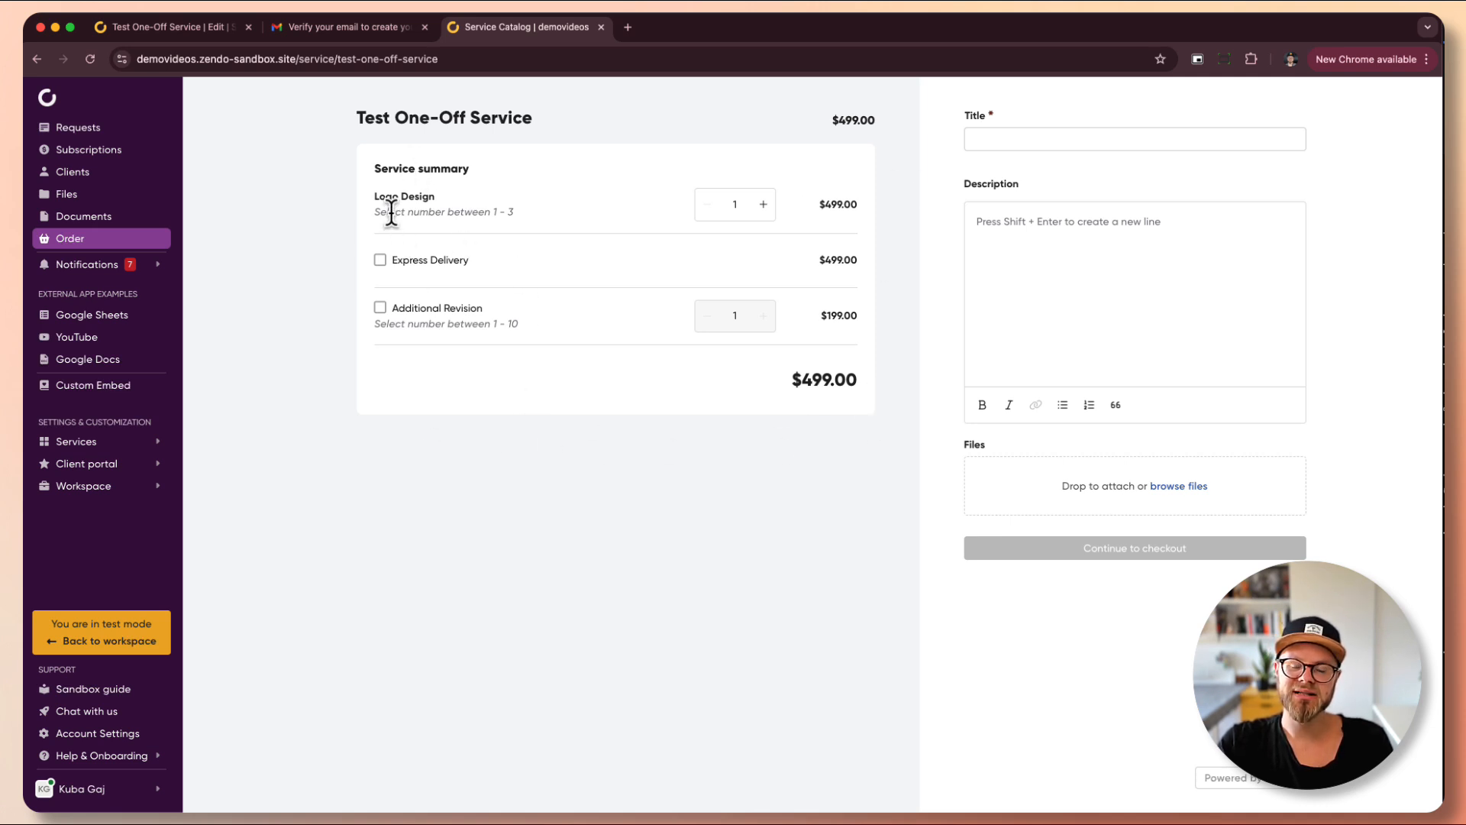
- Review the service's General settings, then test the Logo Design quantity stepper, ending back at 1
left_click(158, 35)
left_click(490, 100)
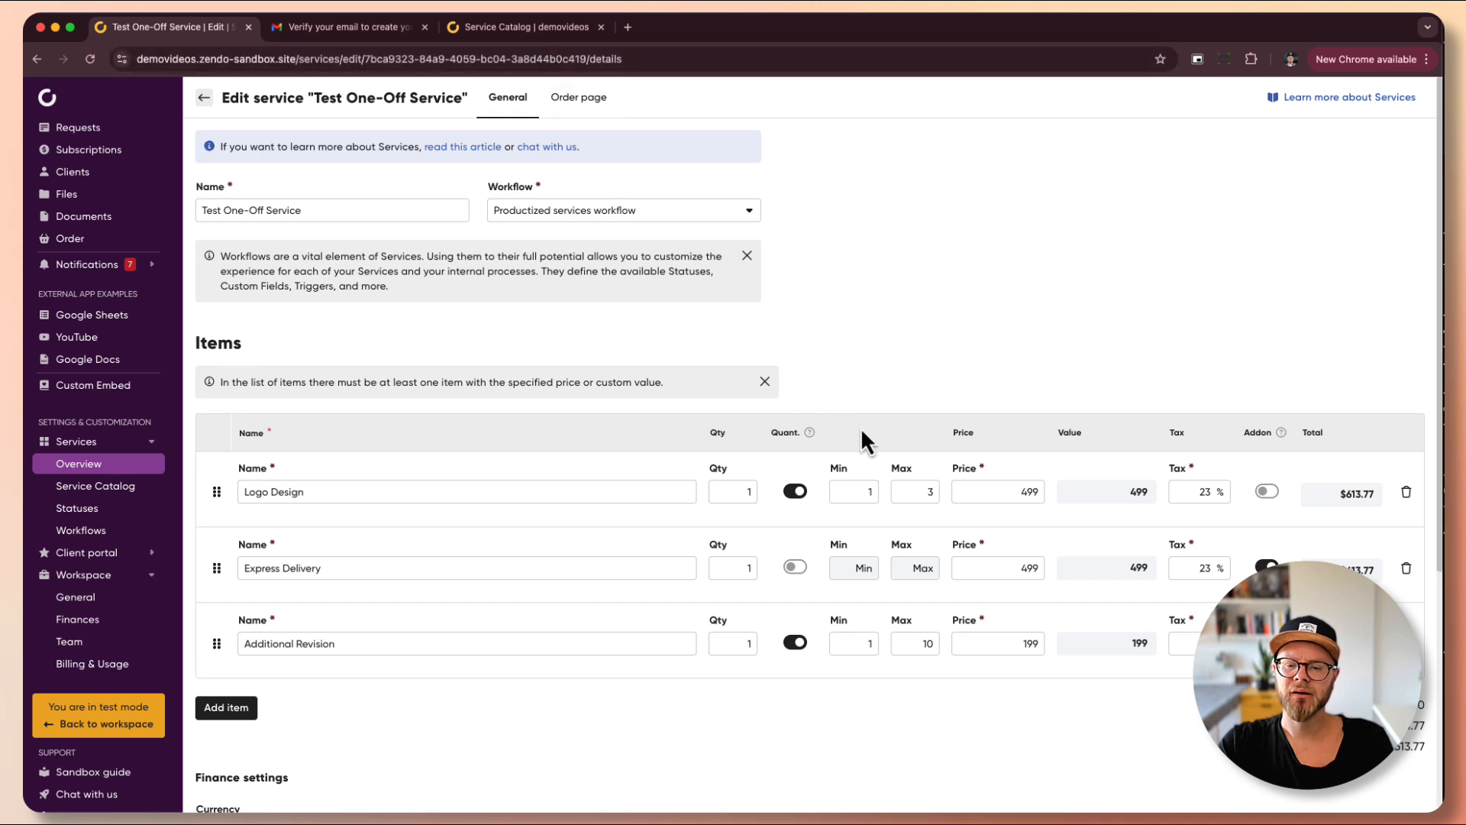
left_click(562, 29)
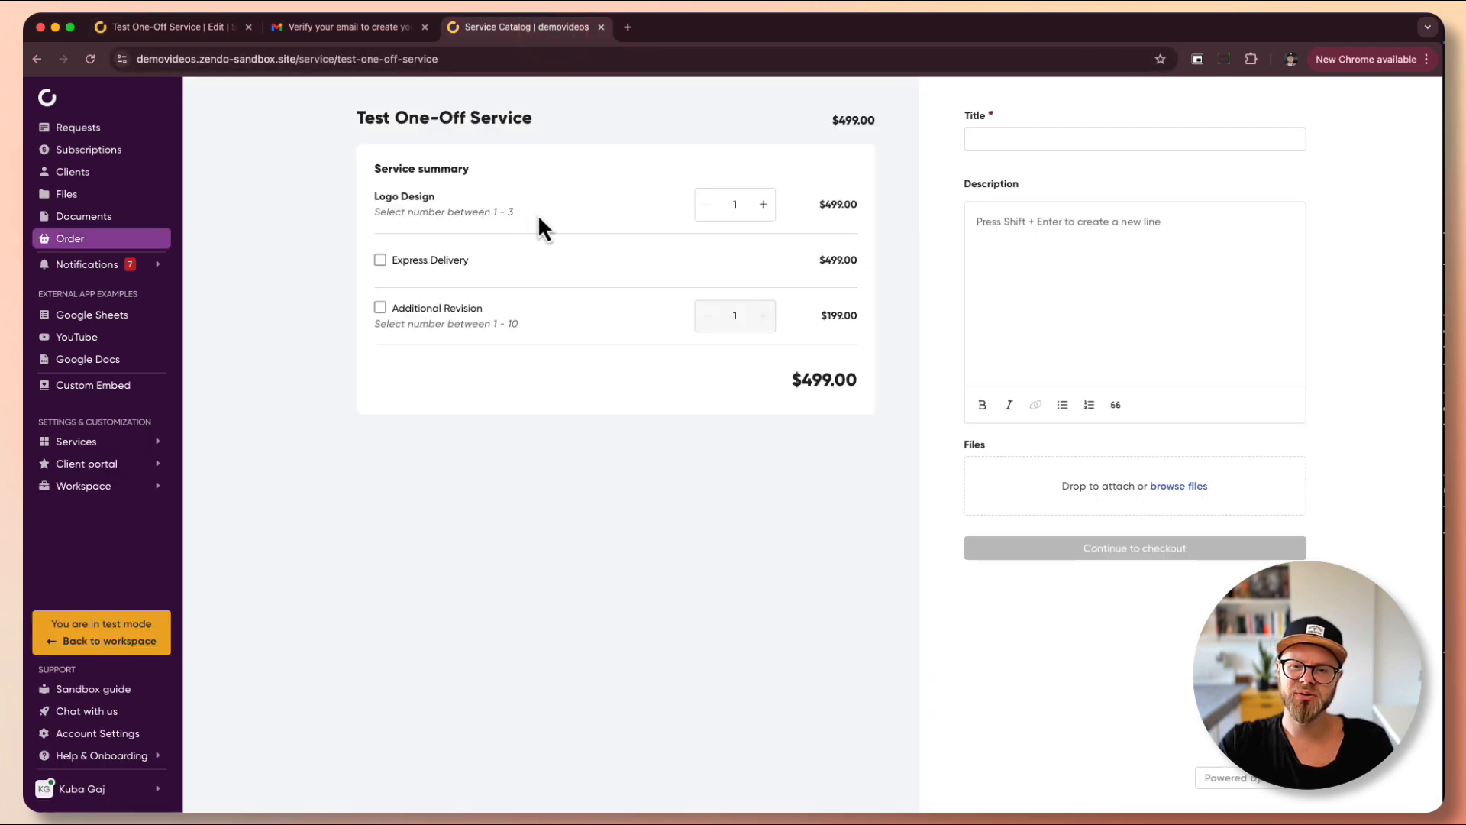
left_click(765, 206)
left_click(765, 207)
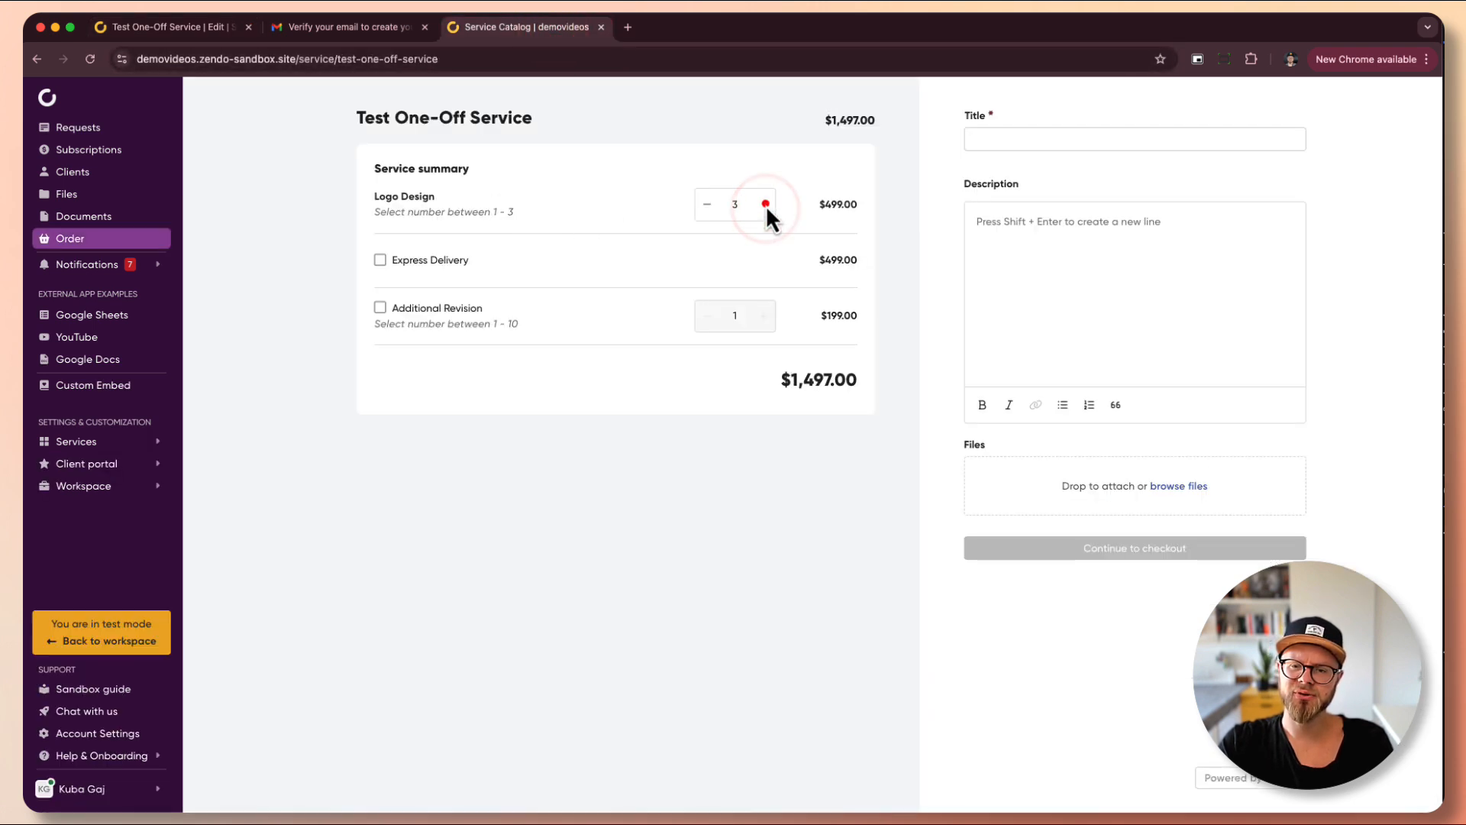
left_click(707, 204)
left_click(707, 204)
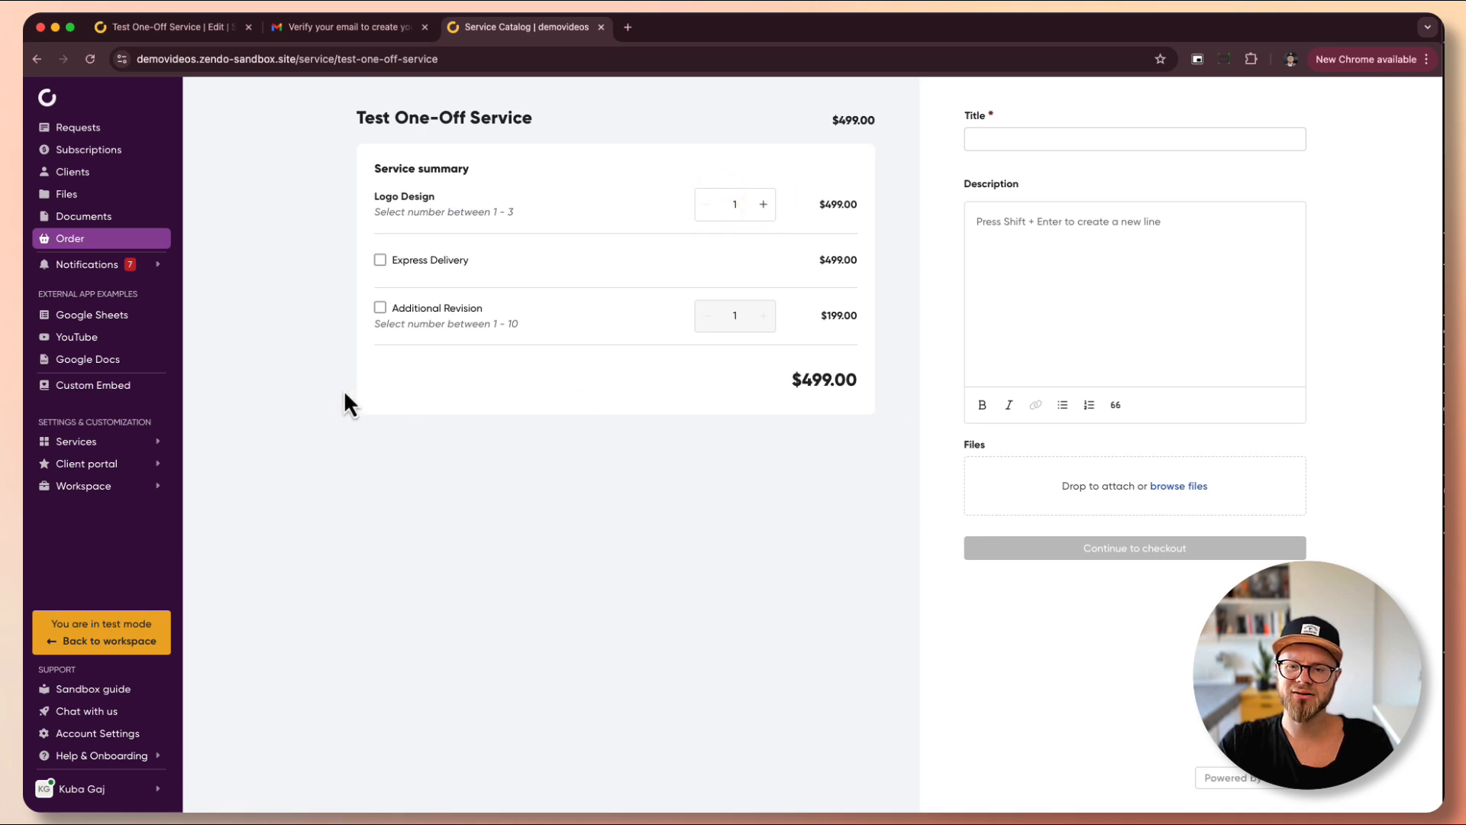
- Select Express Delivery and Additional Revision after testing the revision quantity, then return to the Edit tab
left_click(381, 259)
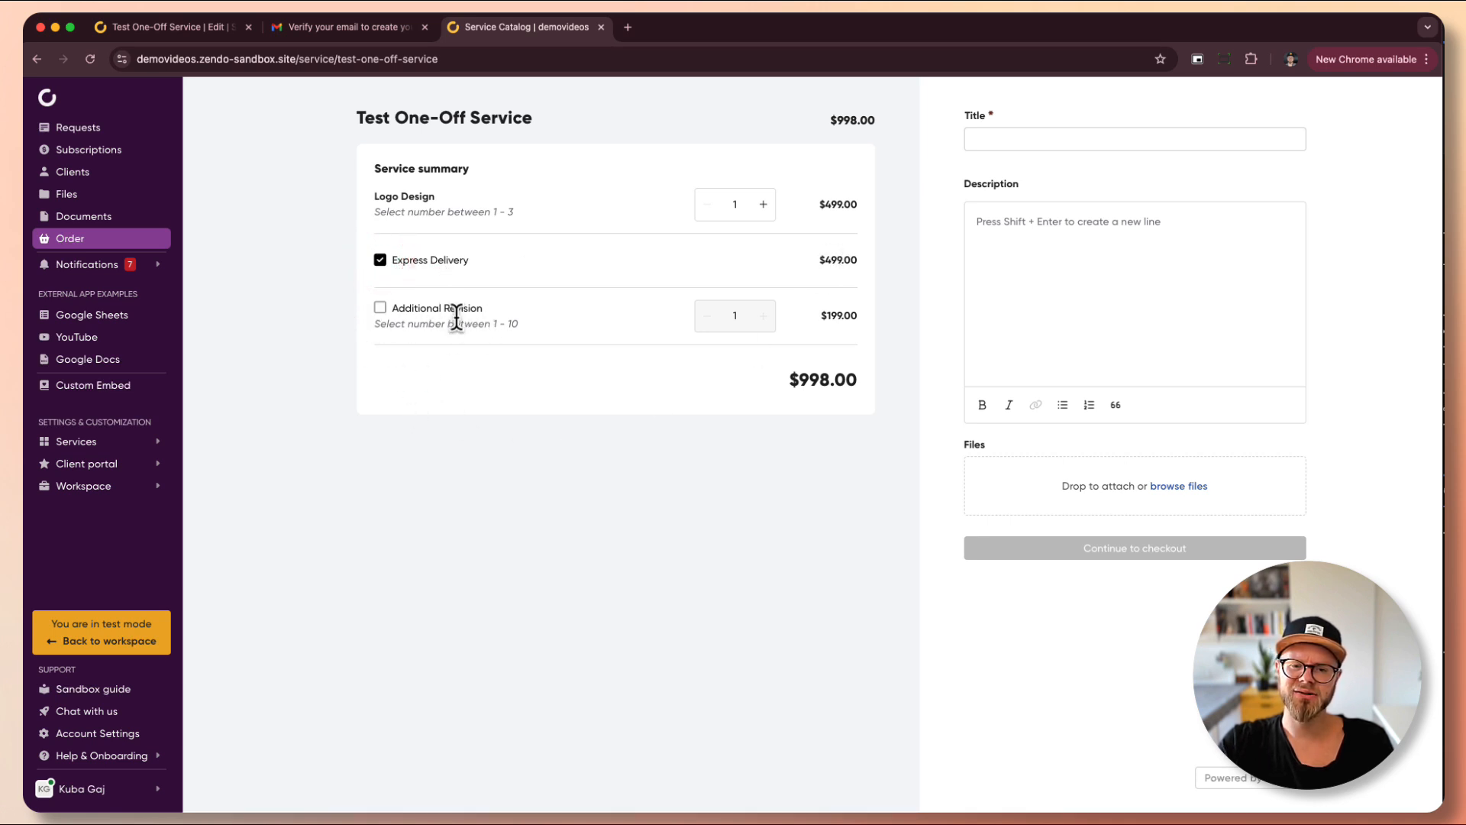
left_click(380, 309)
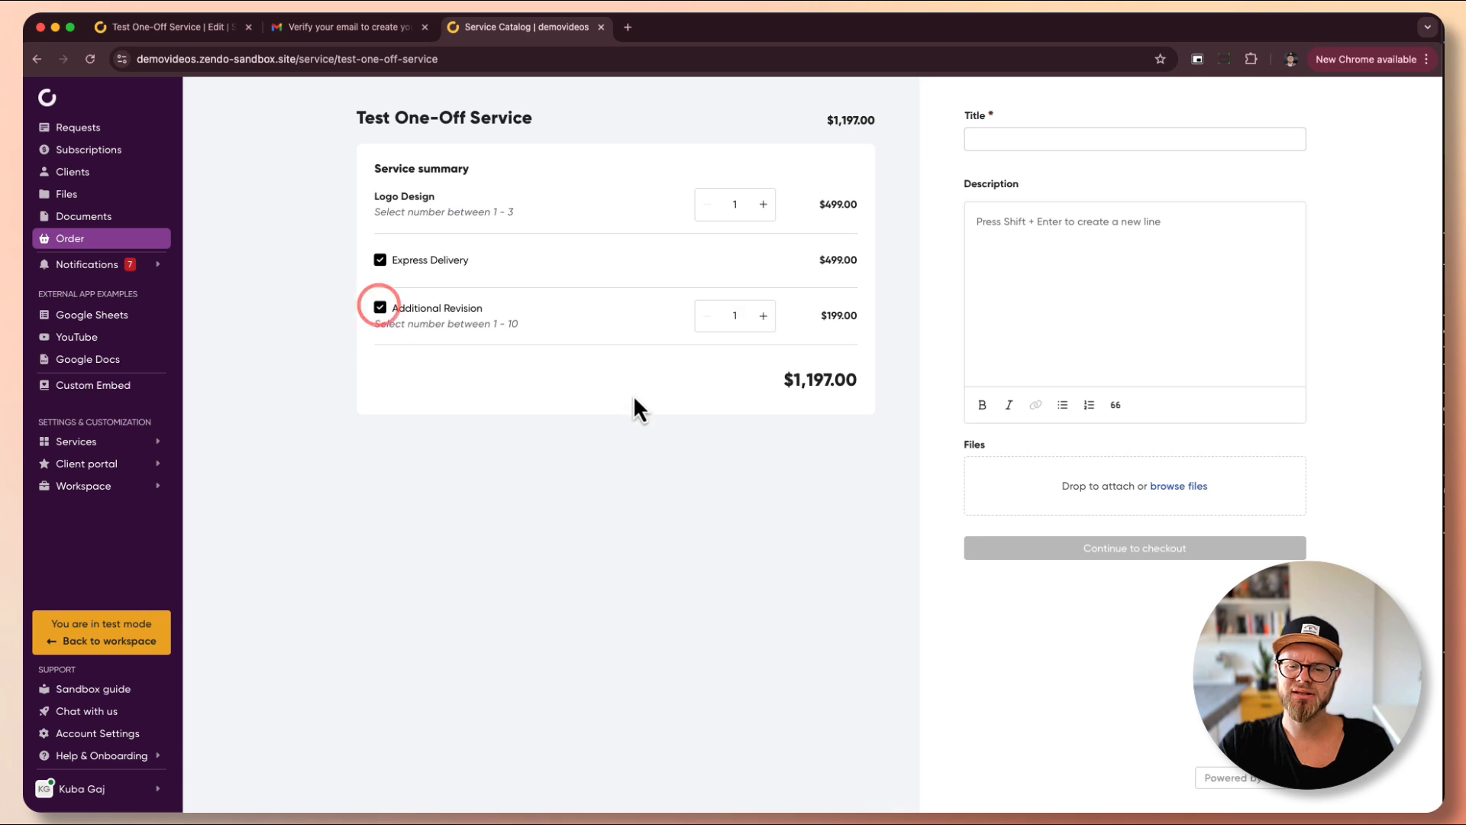
left_click(762, 316)
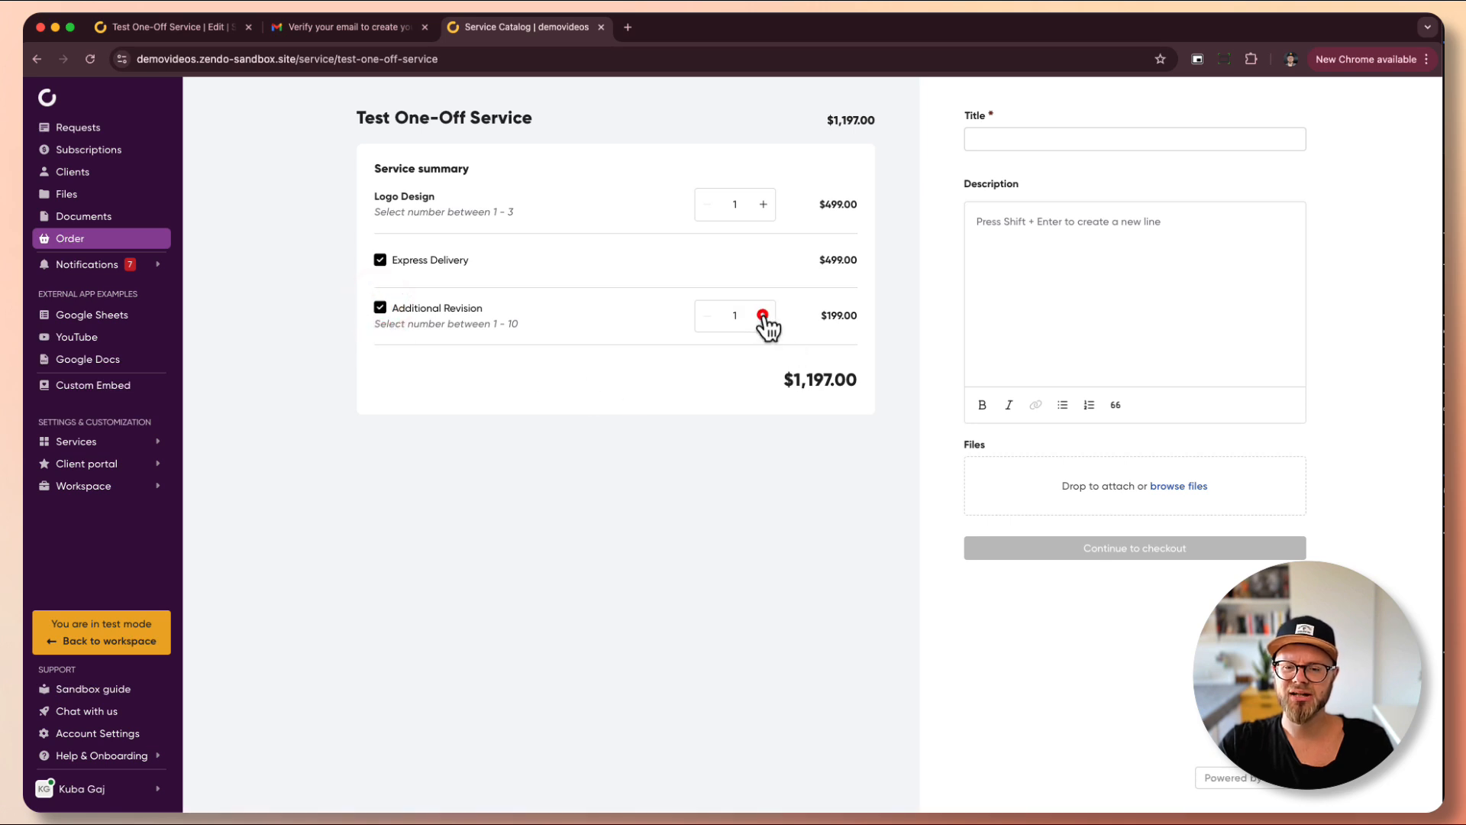
left_click(707, 316)
left_click(707, 316)
left_click(706, 316)
left_click(707, 316)
left_click(706, 316)
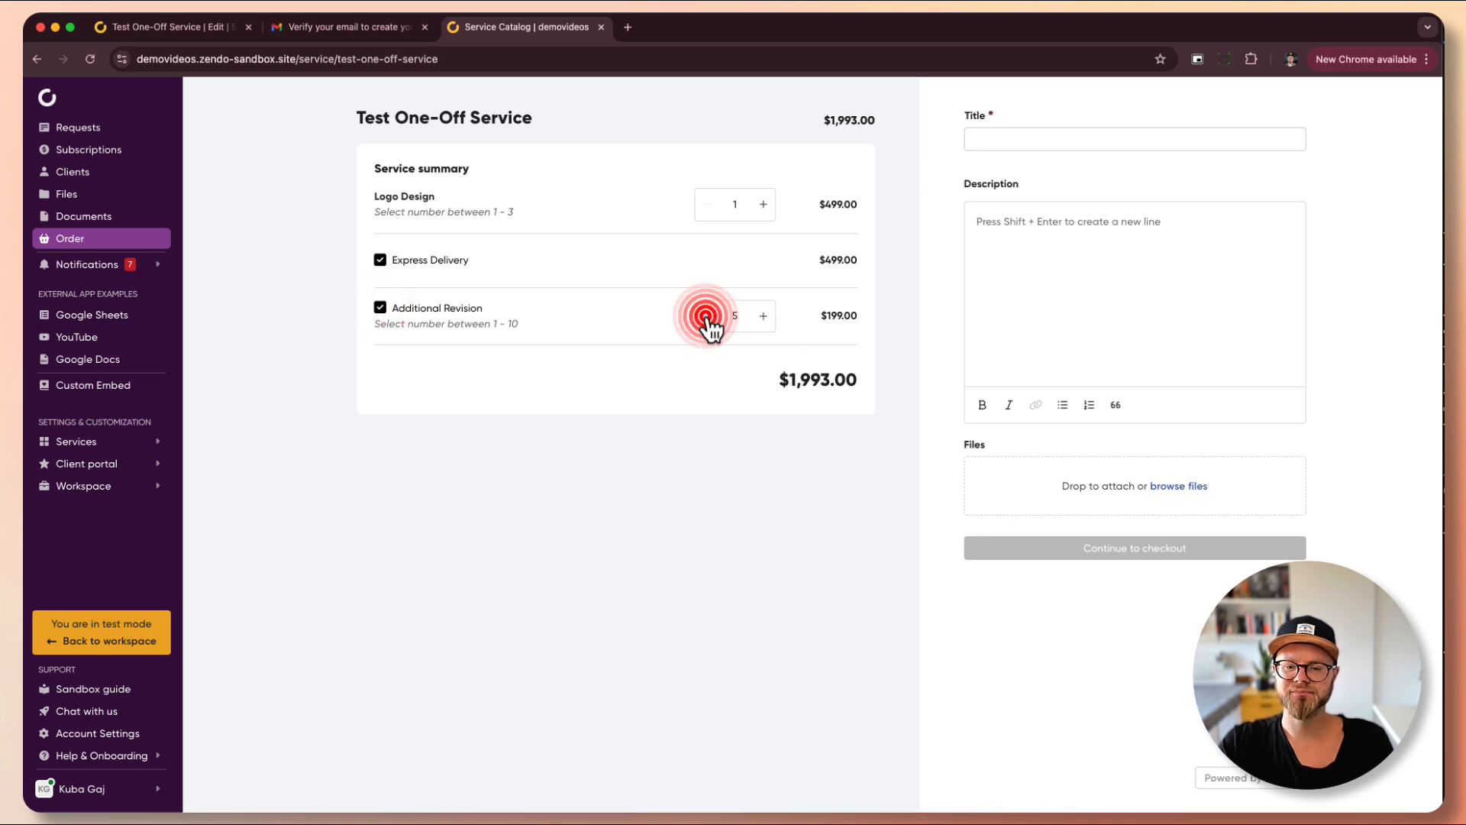
left_click(707, 316)
left_click(706, 316)
left_click(707, 316)
left_click(706, 316)
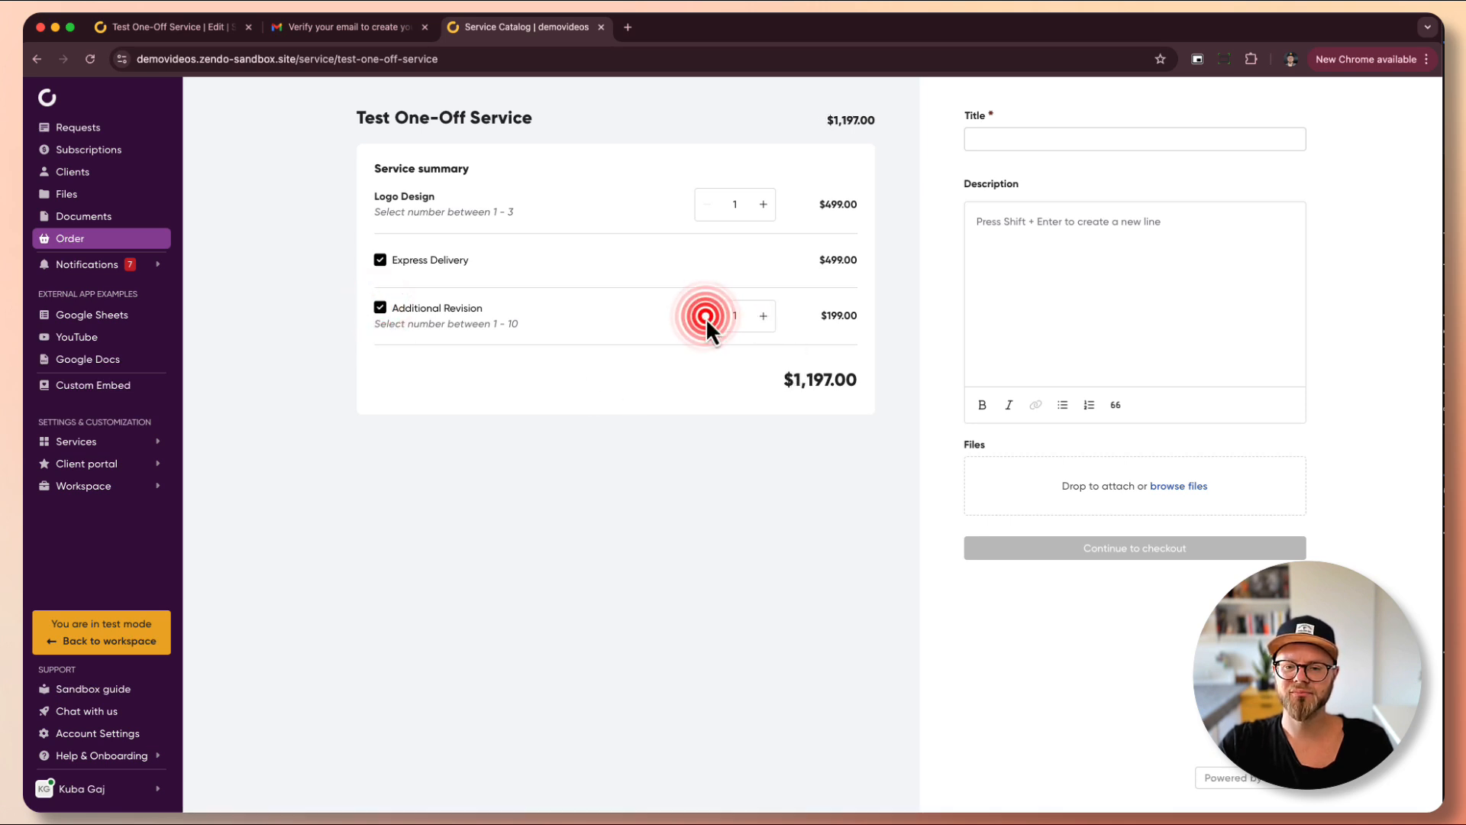
left_click(381, 308)
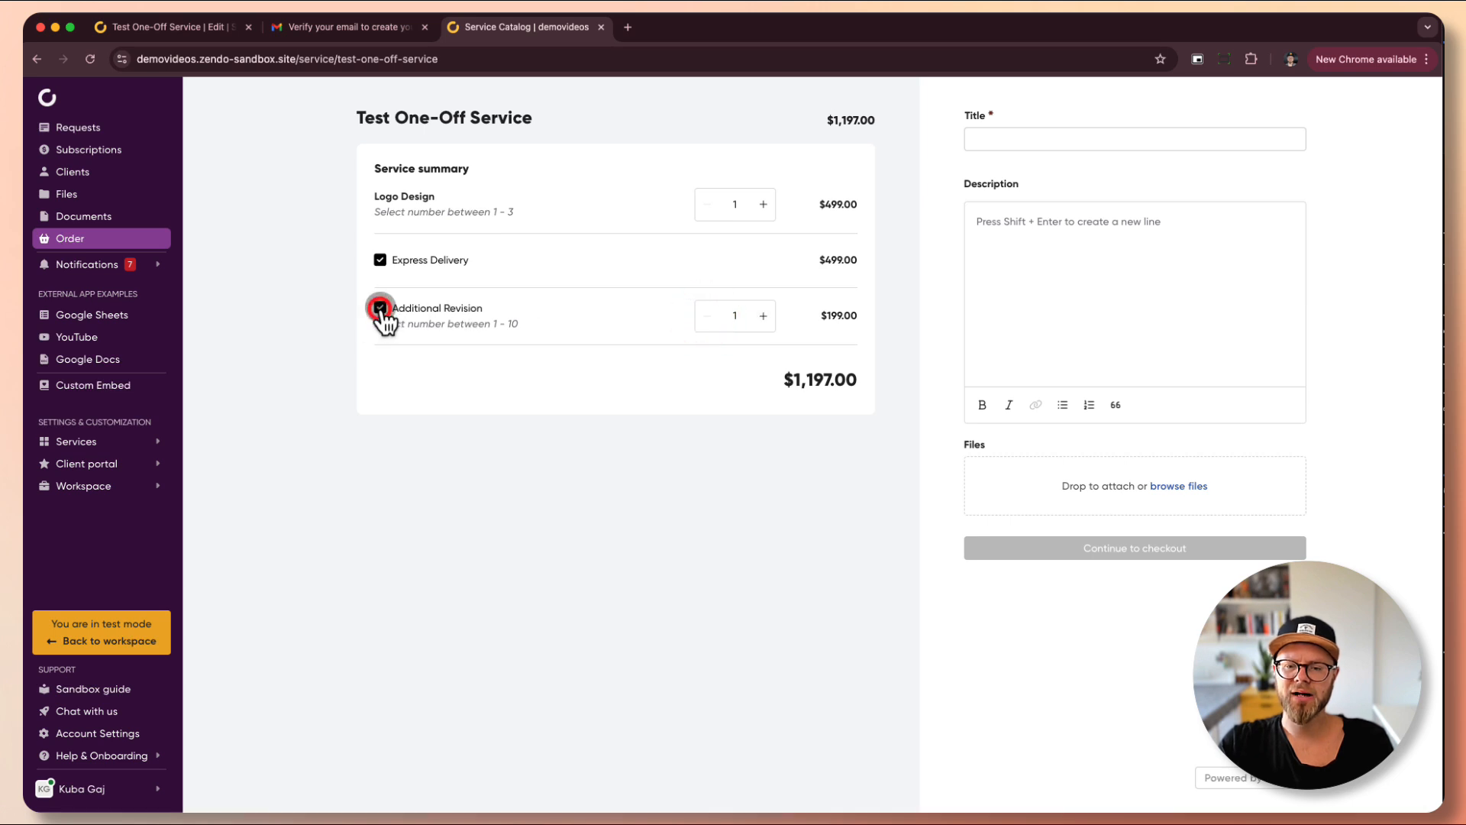
left_click(381, 308)
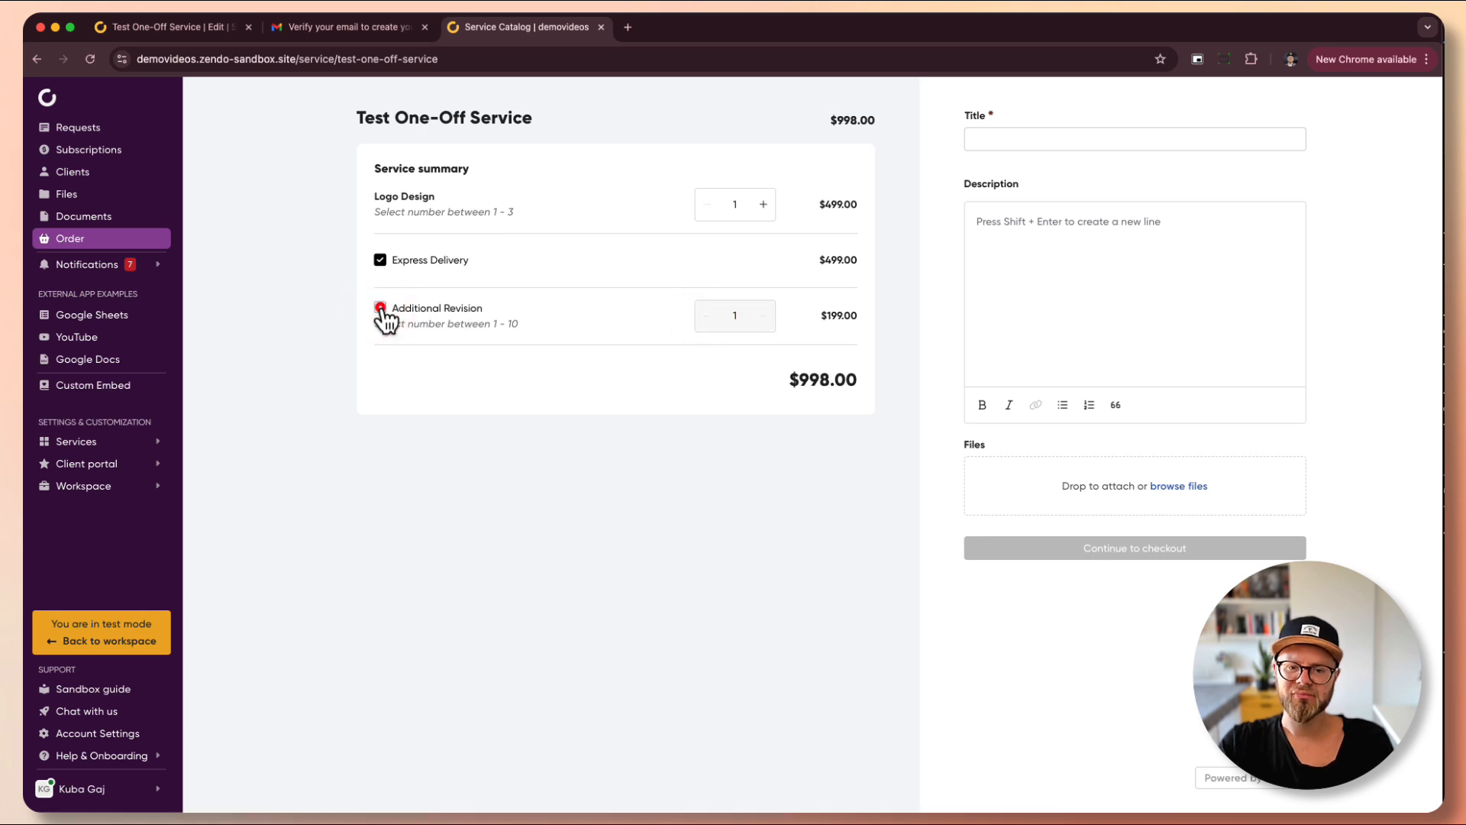
left_click(198, 28)
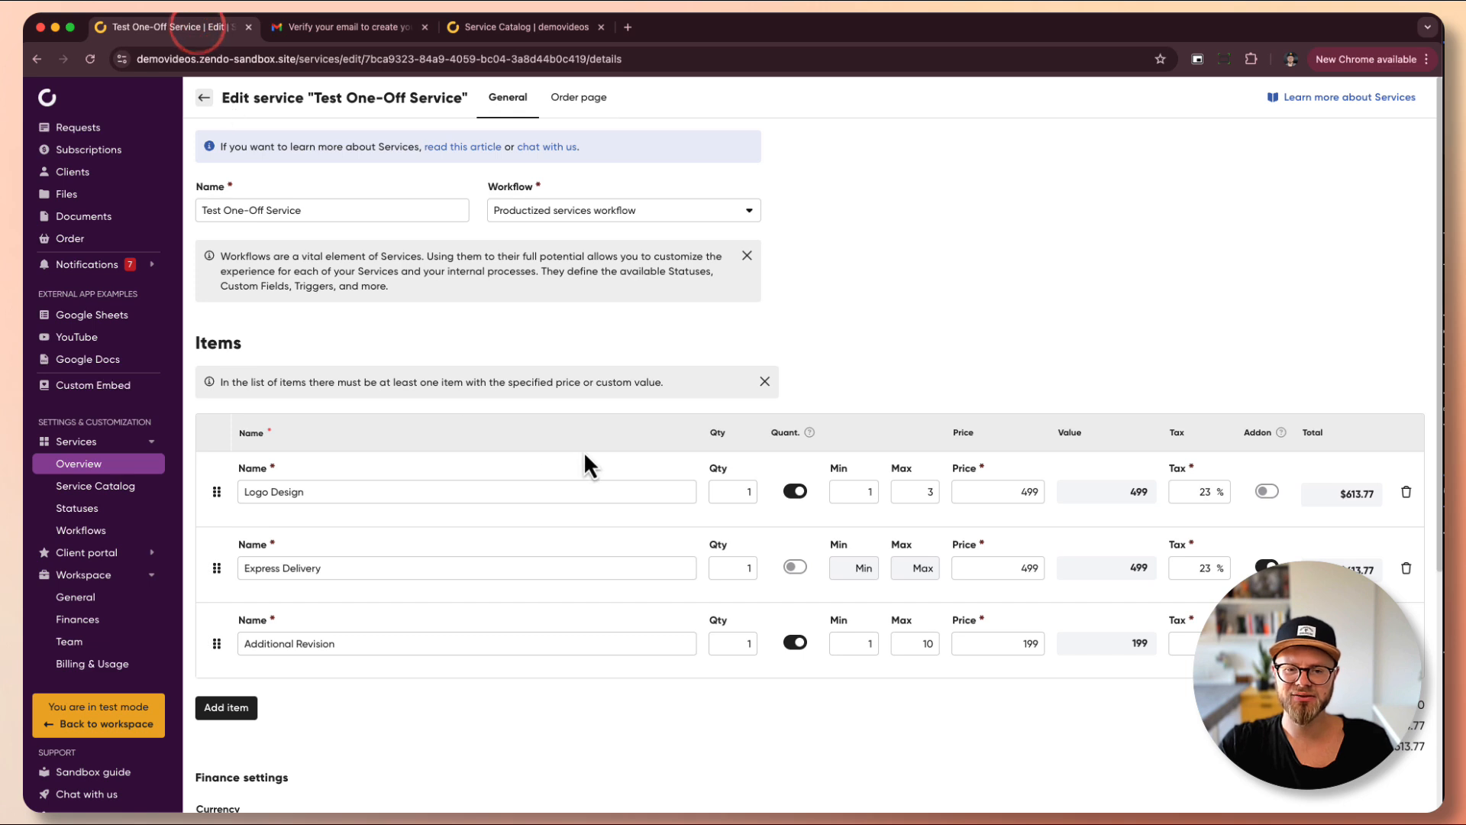
- Upload service.jpg from Downloads as the service image in the Order page settings
left_click(574, 100)
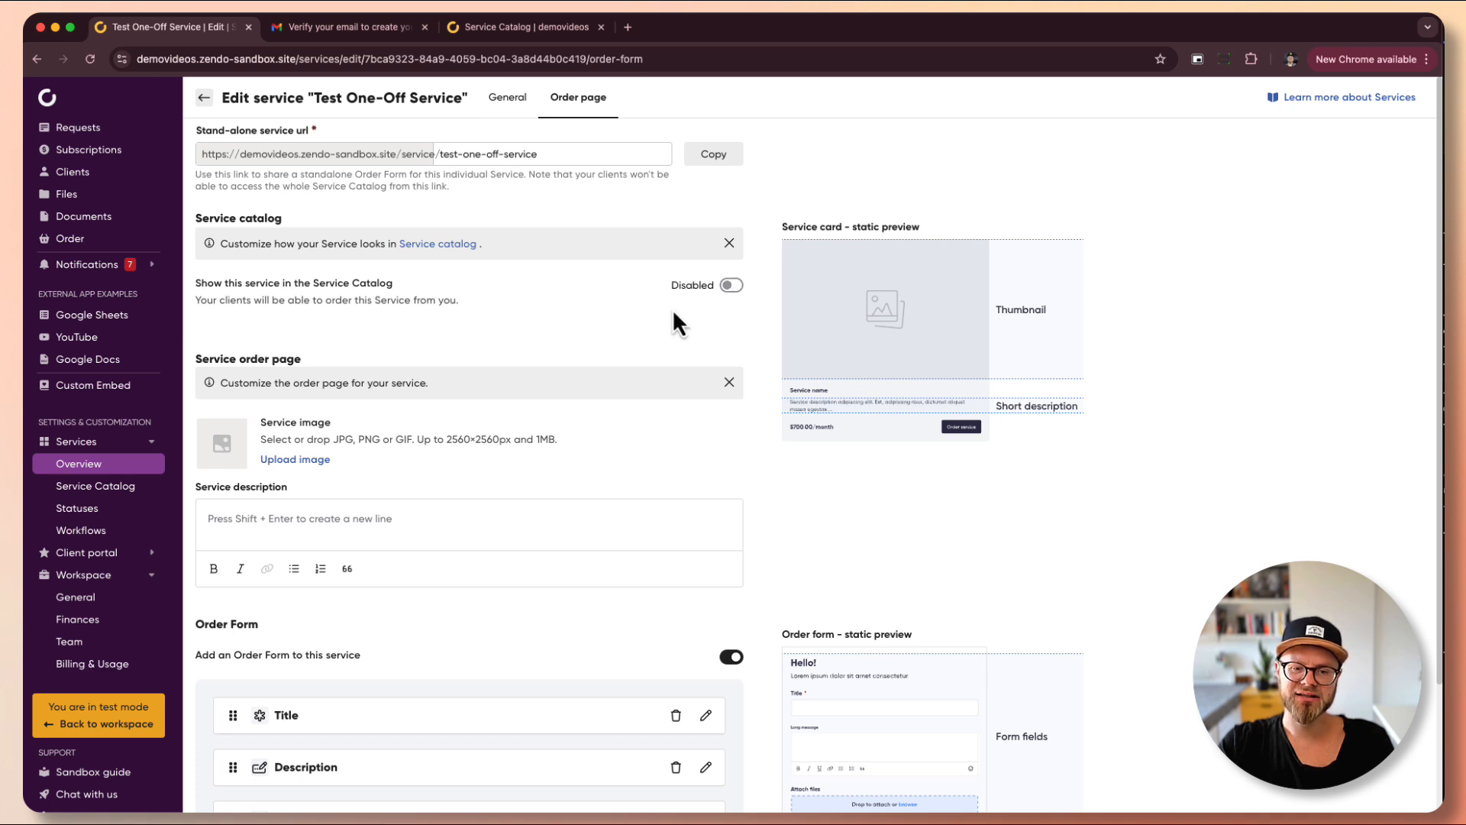
scroll(673, 308, "down", 2)
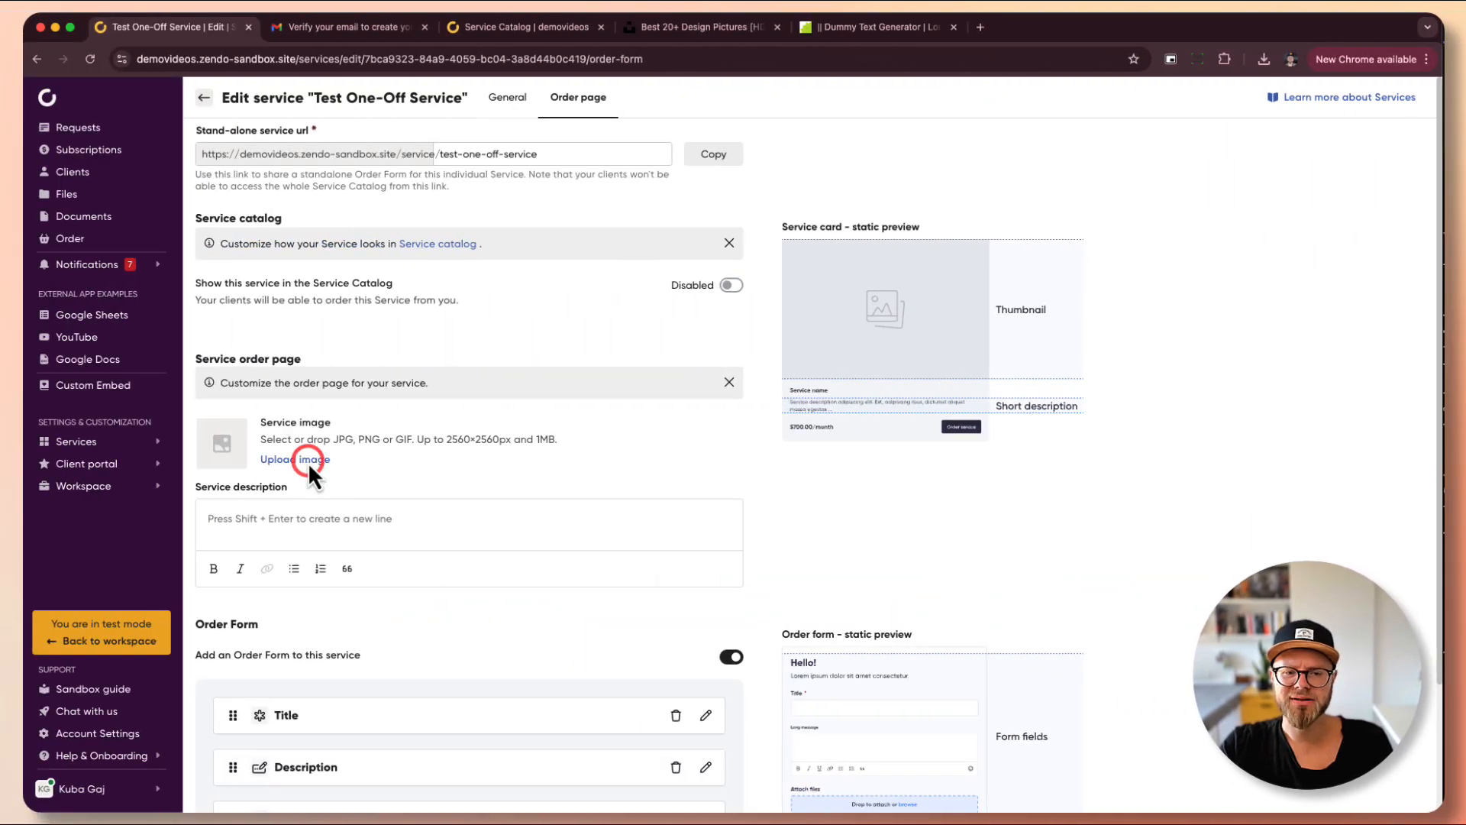
left_click(309, 462)
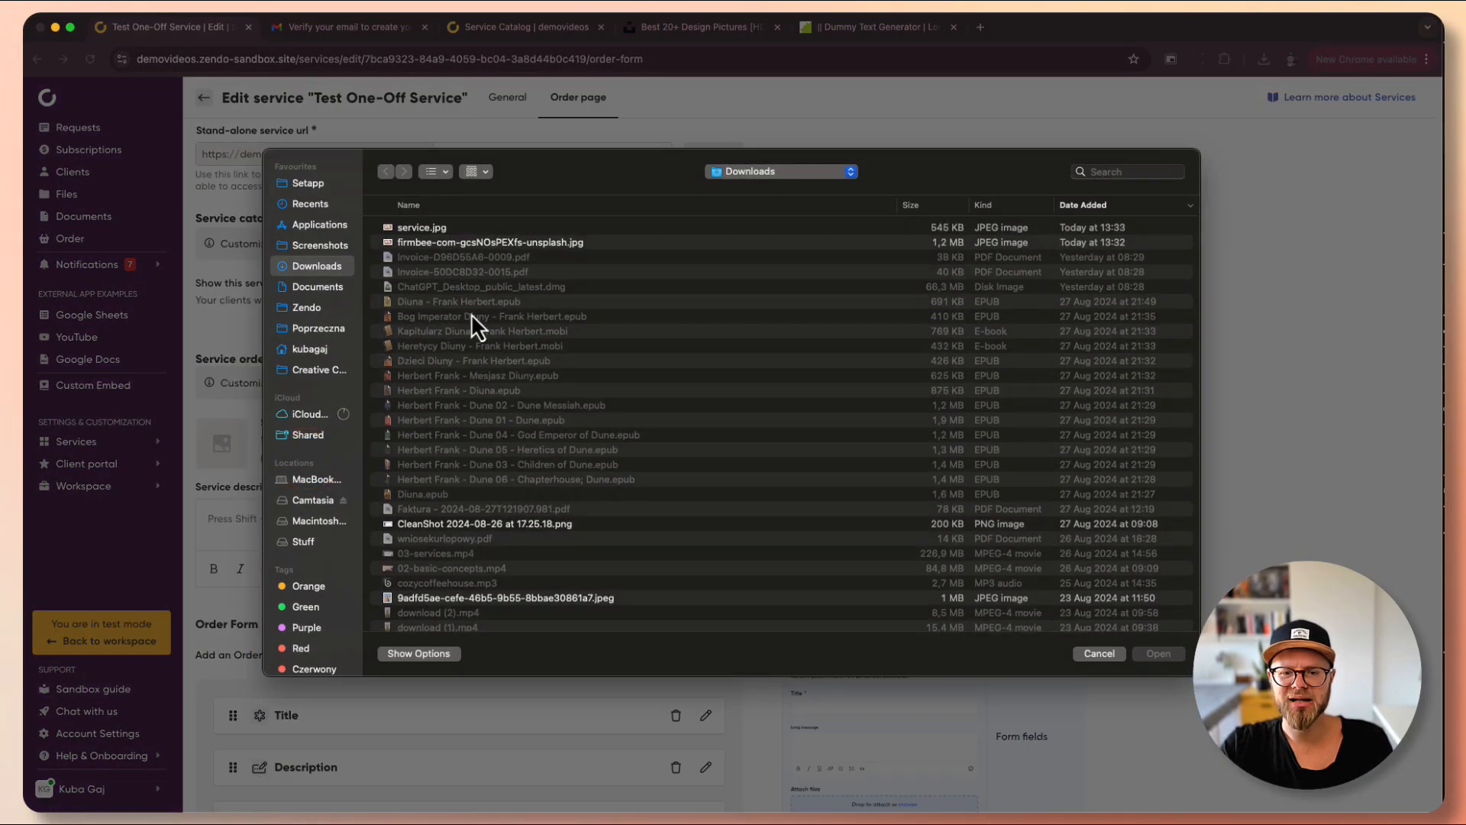
double_click(423, 228)
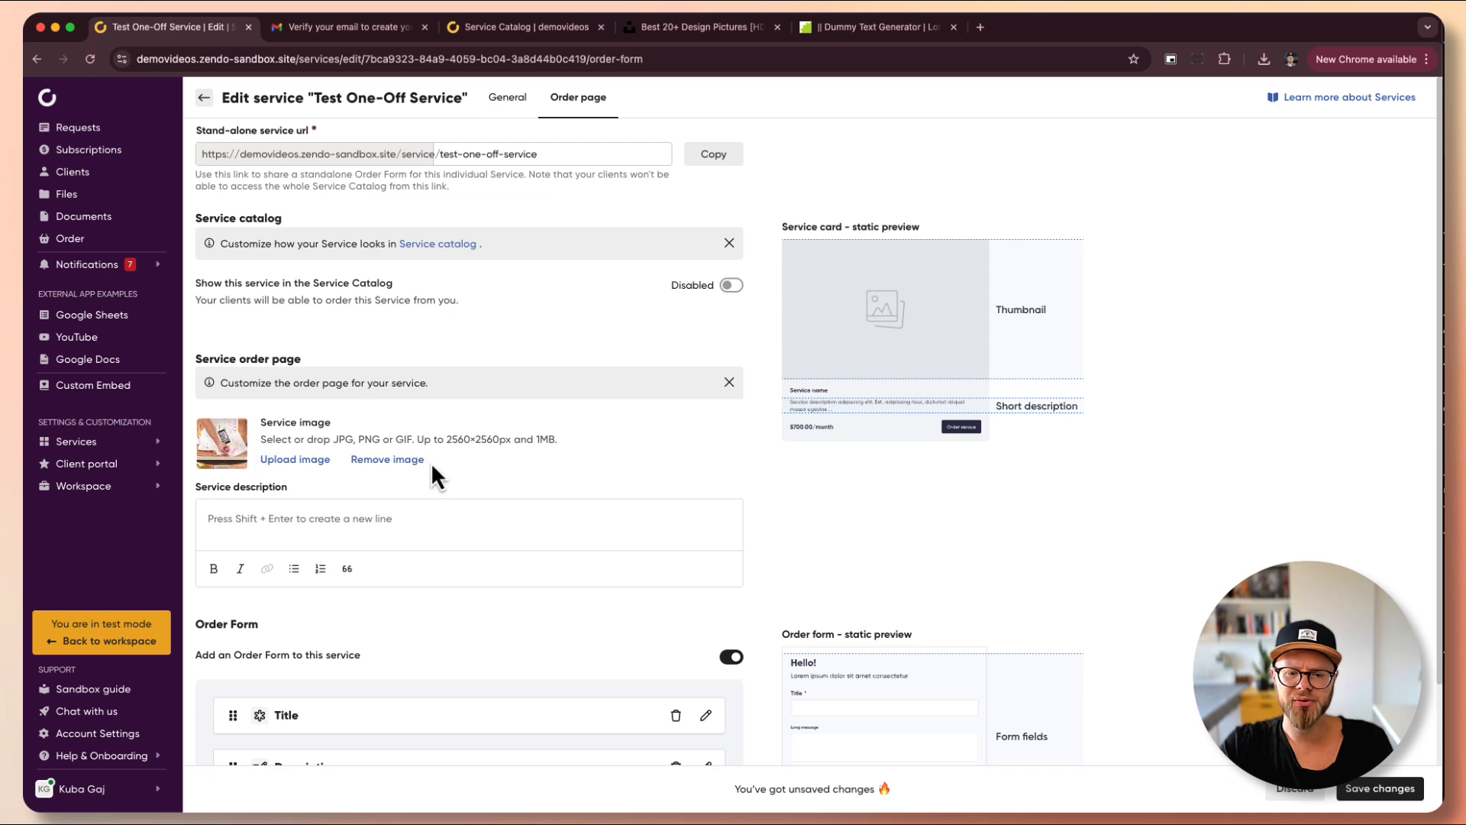
- Paste placeholder text into the service description and bold the passage starting at 'Nulla consequat'
left_click(367, 517)
scroll(409, 468, "down", 3)
type("Lorem ipsum dolor sit amet, consectetuer adipiscing elit. Aenean commodo ligula eget dolor. Aenean massa. Cum sociis natoque penatibus et magnis dis parturient montes, nascetur ridiculus mus. Donec quam felis, ultricies nec, pellentesque eu, pretium quis, sem. Nulla consequat massa quis enim. Donec pede justo, fringilla vel, aliquet nec, vulputate eget, arcu. In enim justo, rhoncus ut, imperdiet a, venenatis vitae, justo. Nullam dictum felis eu pede mollis pretium. Integer tincidunt. Cras dapibus. Vivamus elementum semper nisi. Aenean vulputate eleifend tellus. Aenean leo ligula, porttitor eu, consequat vitae, eleifend ac, enim. Aliquam lorem ante, dapibus in, viverra quis, feugiat a, tellus. Phasellus viverra nulla ut metus varius laoreet. Quisque rutrum. Aenean imperdiet. Etiam ultricies nisi vel augue. Curabitur ullamcorper ultricies nisi. Nam eget dui. Etiam rhoncus. Maecenas tempus, tellus eget condimentum rhoncus, sem quam semper libero, sit amet adipiscing sem neque sed ipsum. Nam quam nunc, blandit vel, luctus pulvinar, hendrerit id, lorem. Maecenas nec odio et ante tincidunt tempus. Donec vitae sapien ut libero venenatis faucibus. Nullam quis ante. Etiam sit amet orci eget eros faucibus tincidunt. Duis leo. Sed fringilla mauris sit amet nibh. Donec sodales sagittis magna. Sed consequat, leo eget bibendum sodales, augue velit cursus nunc,")
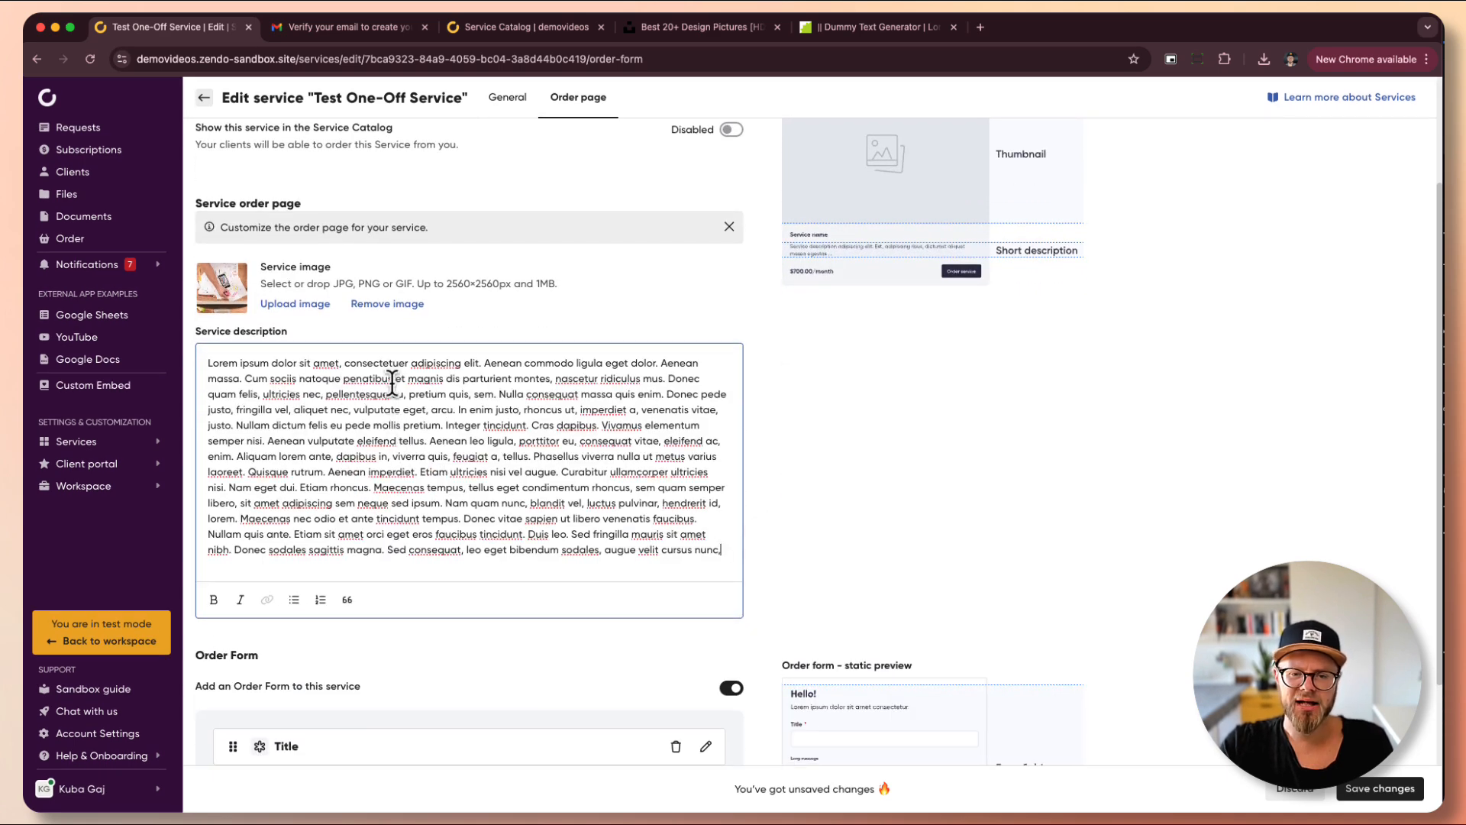
mouse_move(498, 394)
left_mouse_down()
mouse_move(535, 403)
mouse_move(529, 425)
left_mouse_up()
key("super+b")
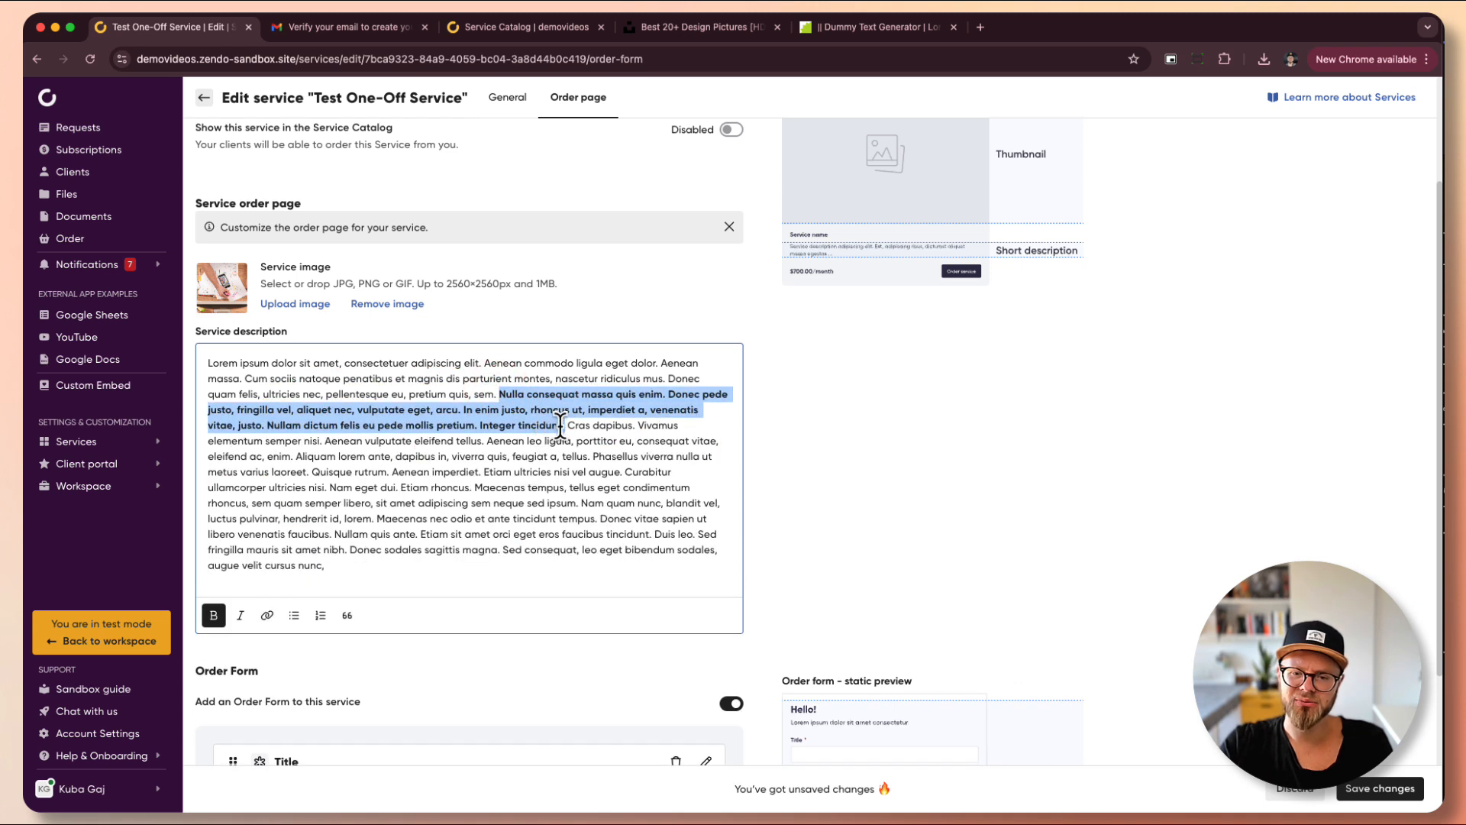
- Make Cras dapibus, Aliquam and Curabitur a three-item bulleted list with a rocket emoji, then save
left_click(565, 425)
key("Return")
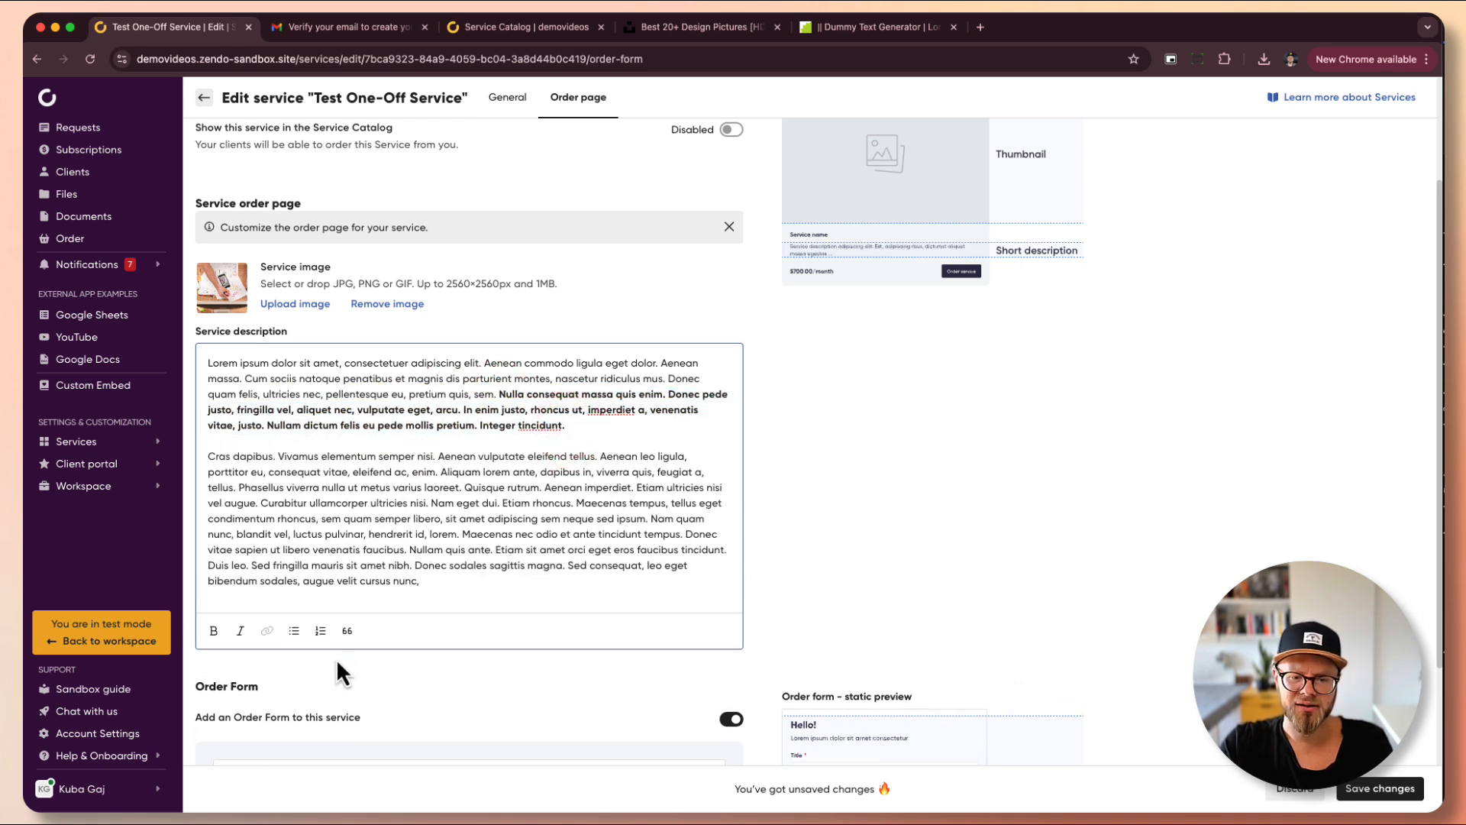
left_click(294, 630)
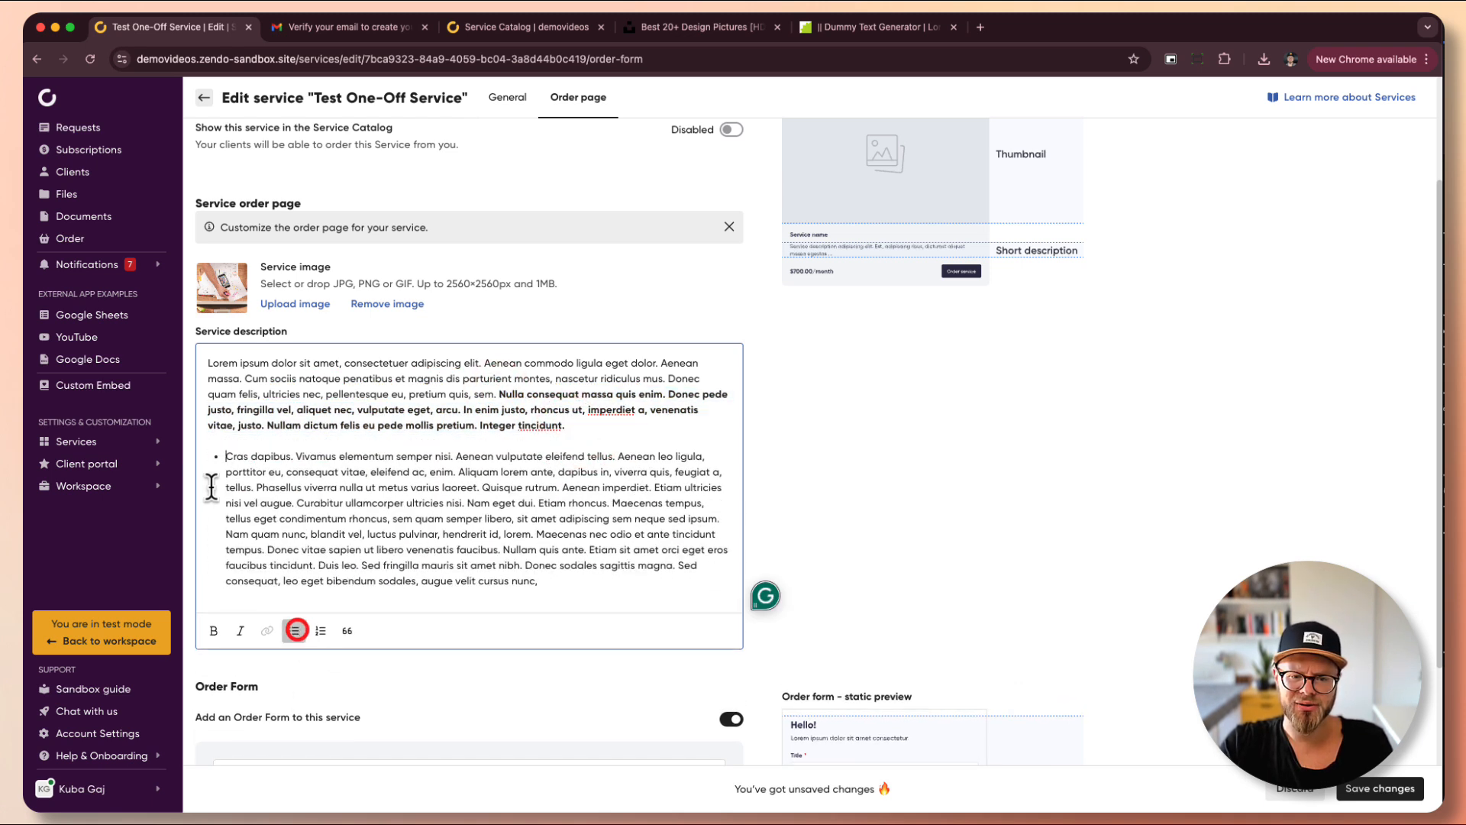
left_click(457, 471)
key("Return")
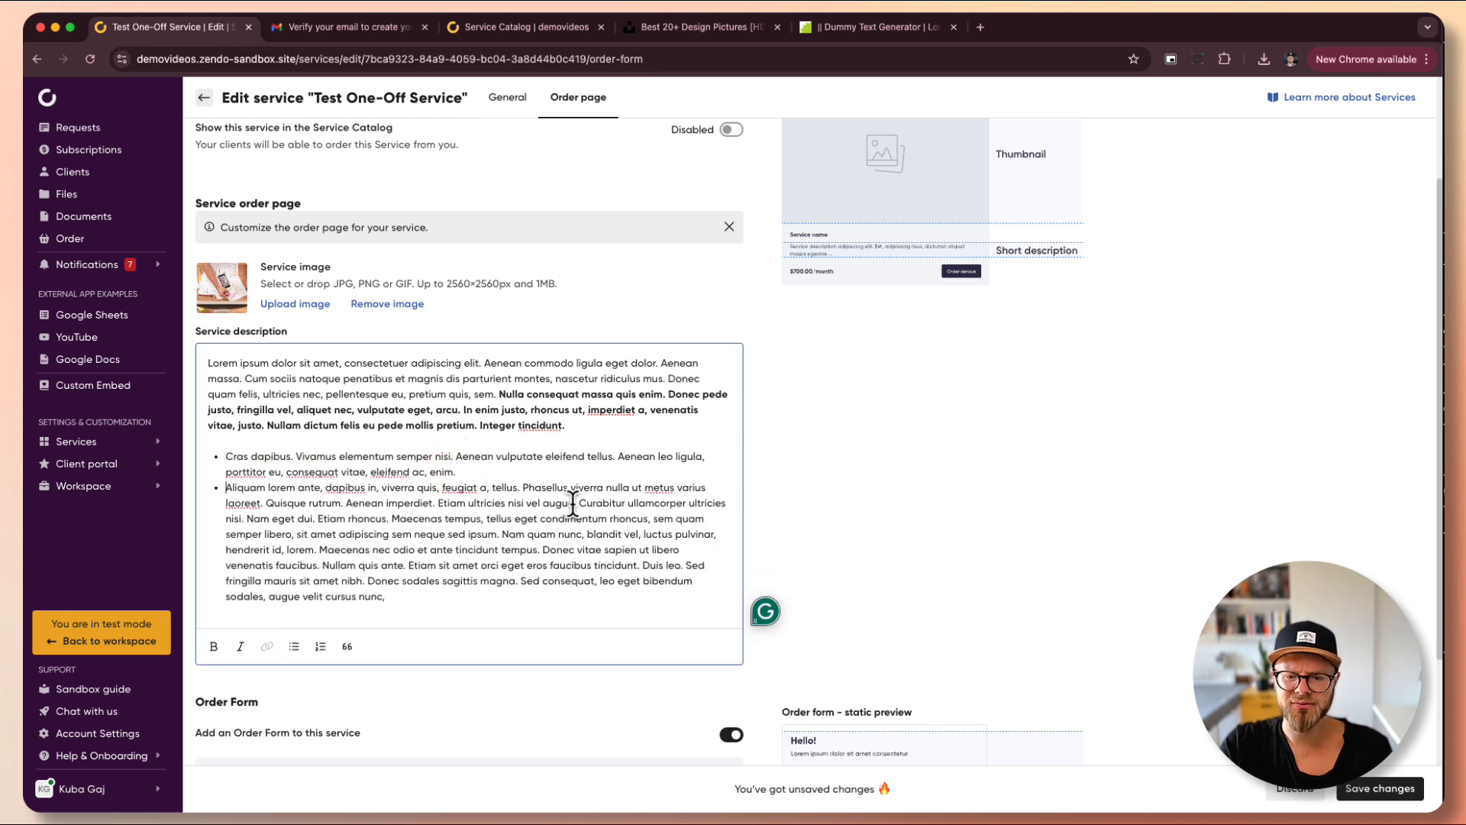
left_click(577, 502)
key("Return")
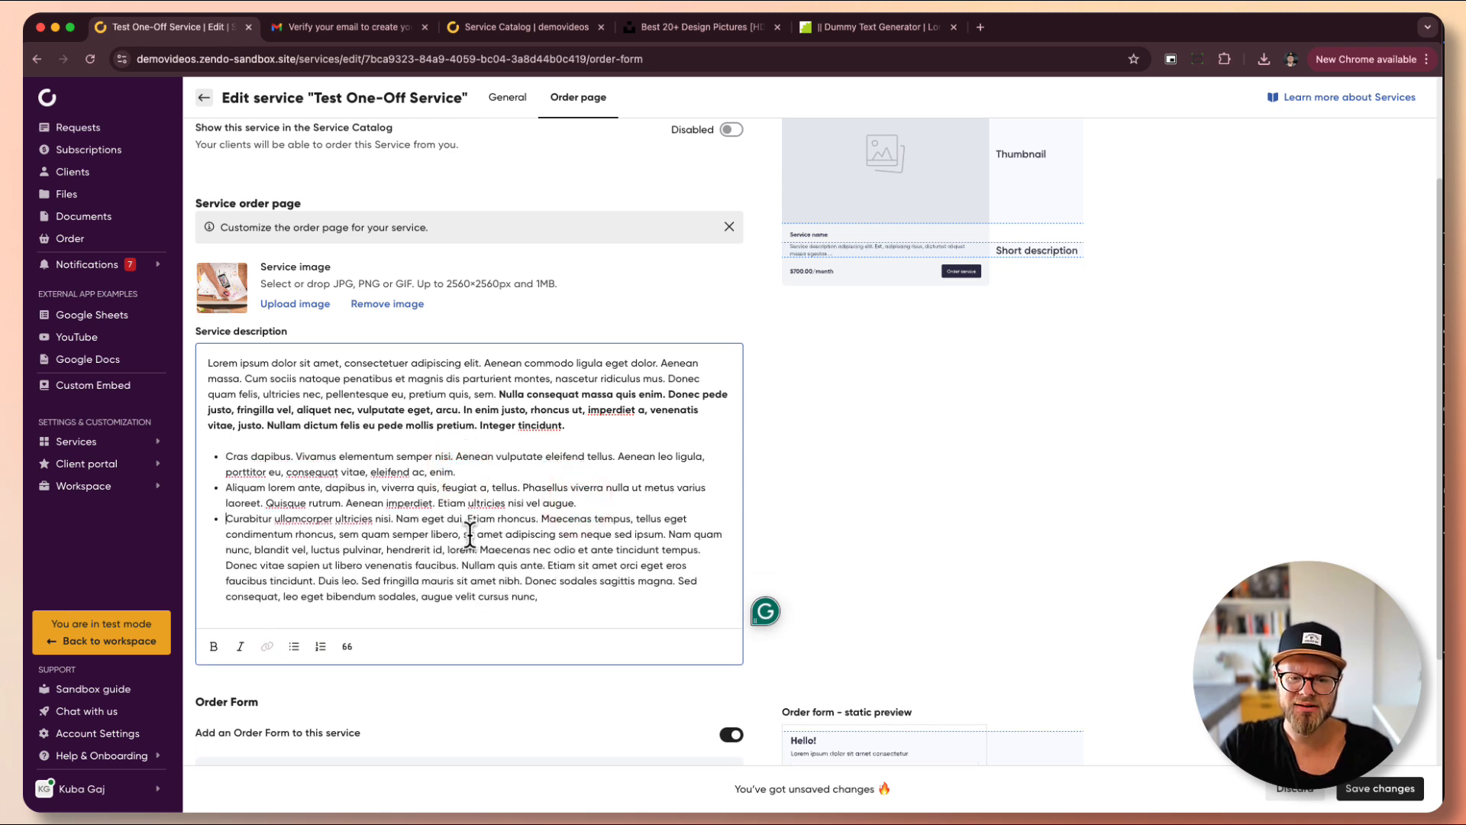
left_click(395, 518)
key("Return")
key("Return")
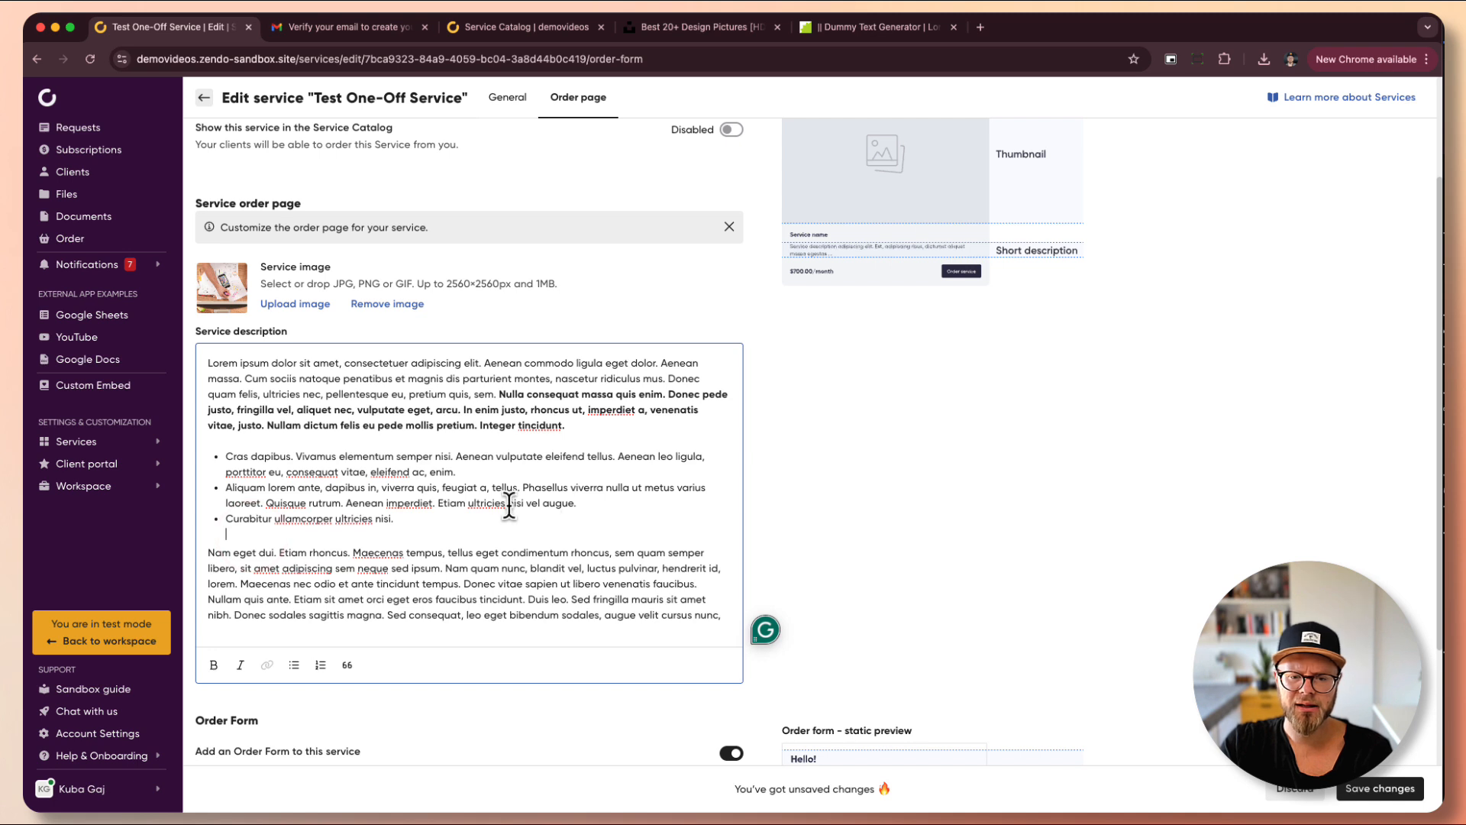
key("BackSpace")
type(":")
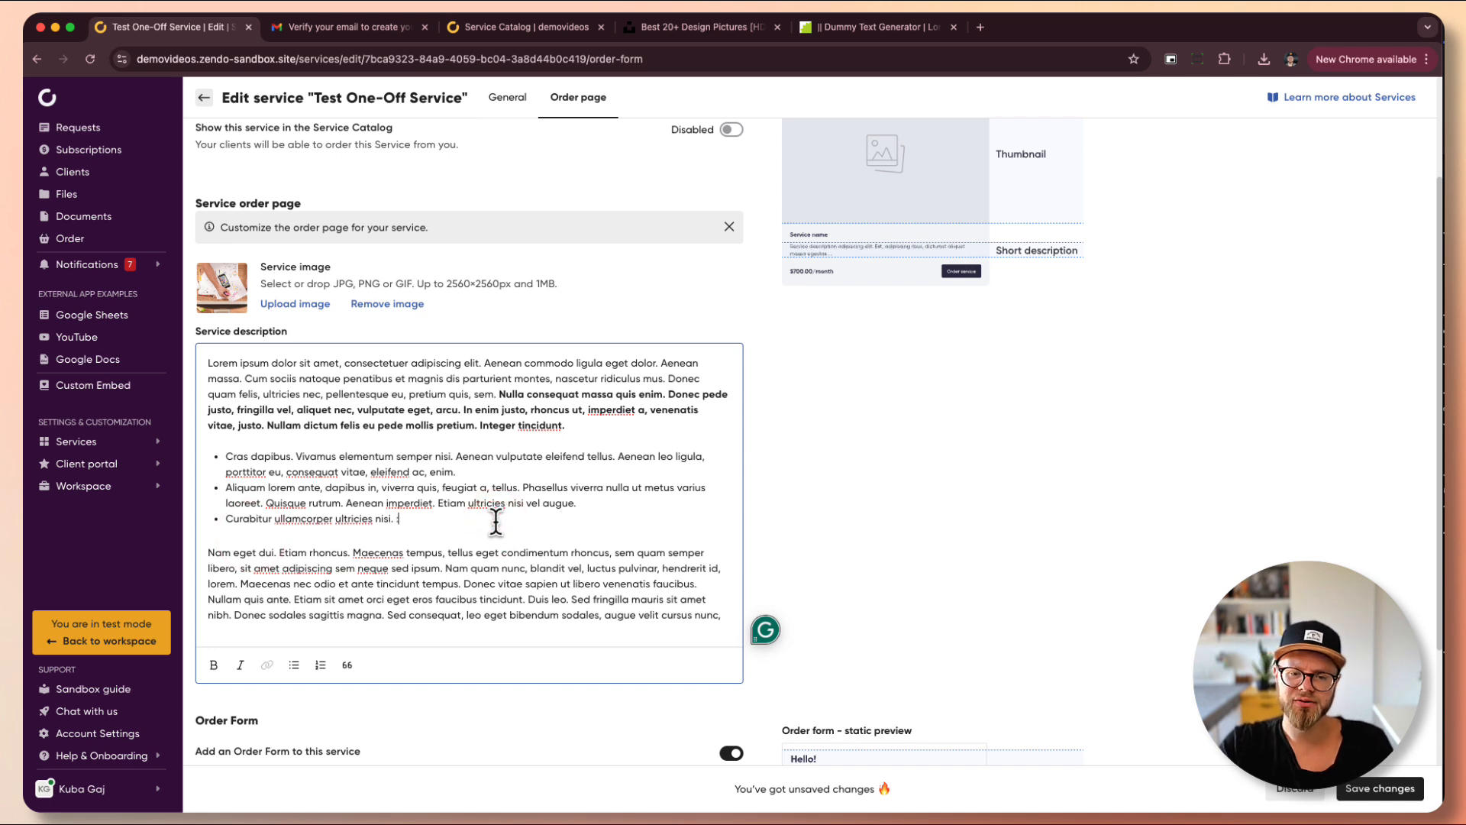
type("rocke")
key("Return")
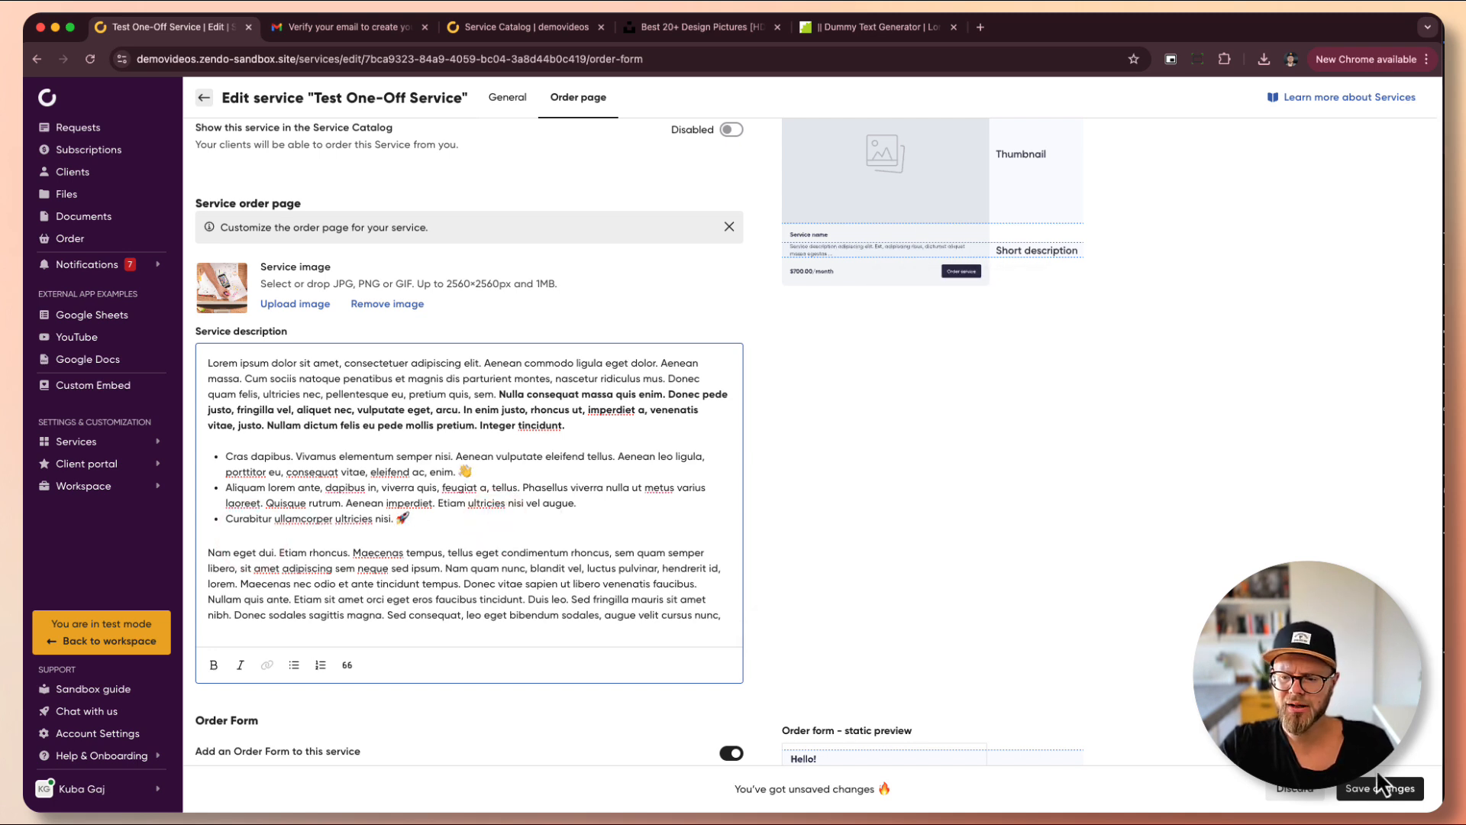
left_click(1371, 788)
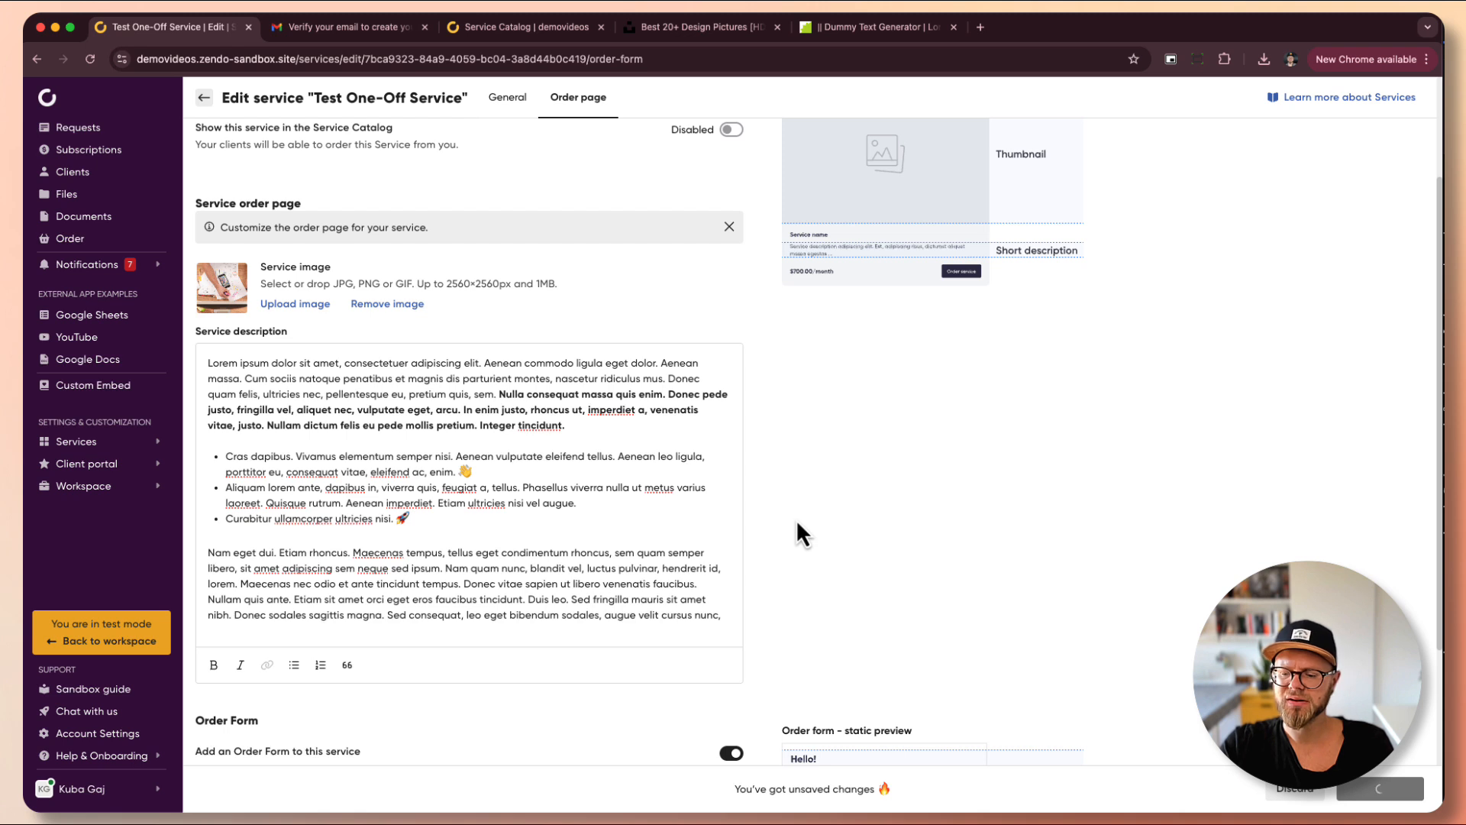
left_click(497, 28)
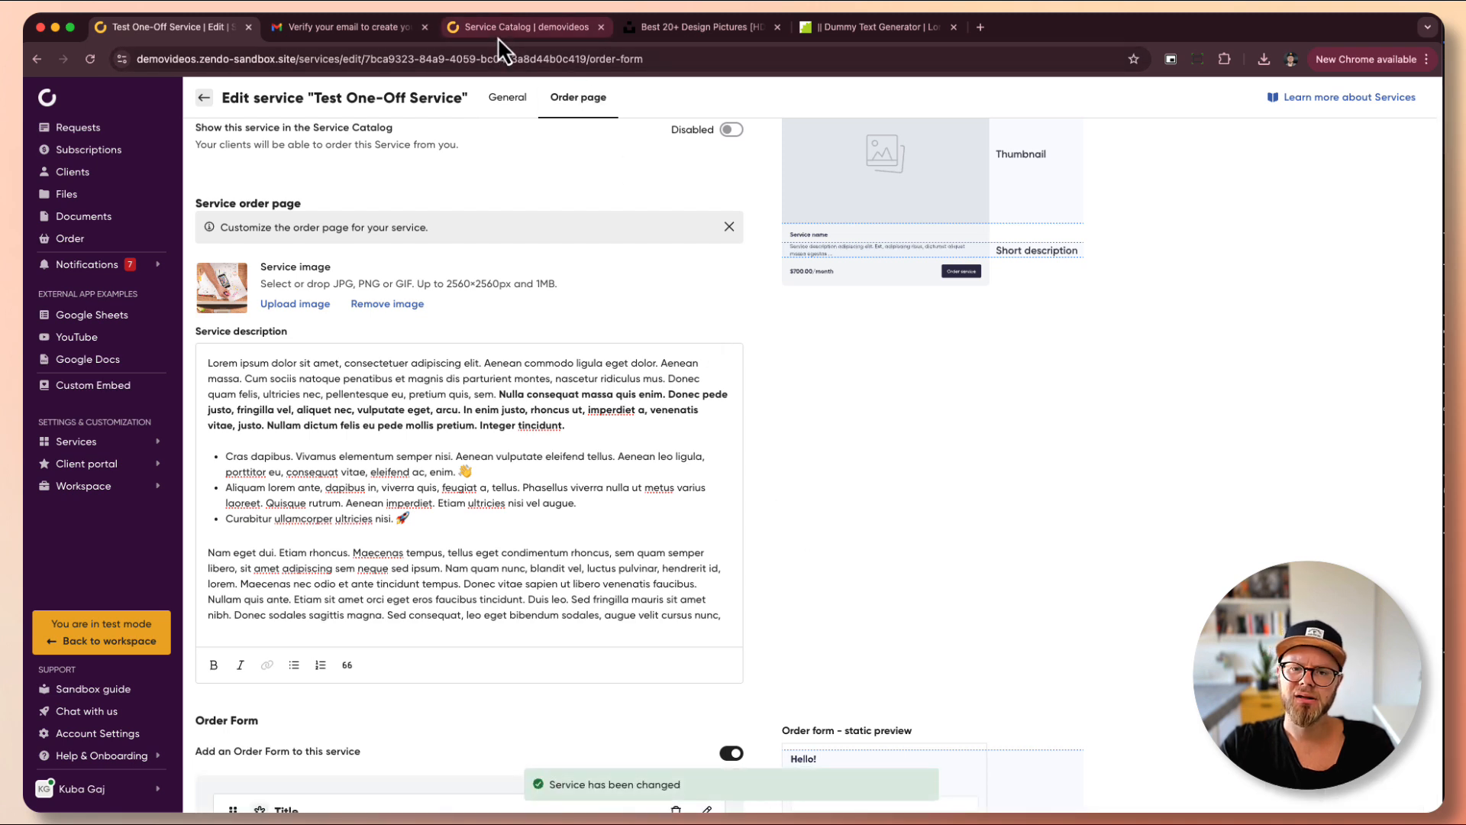
key("super+r")
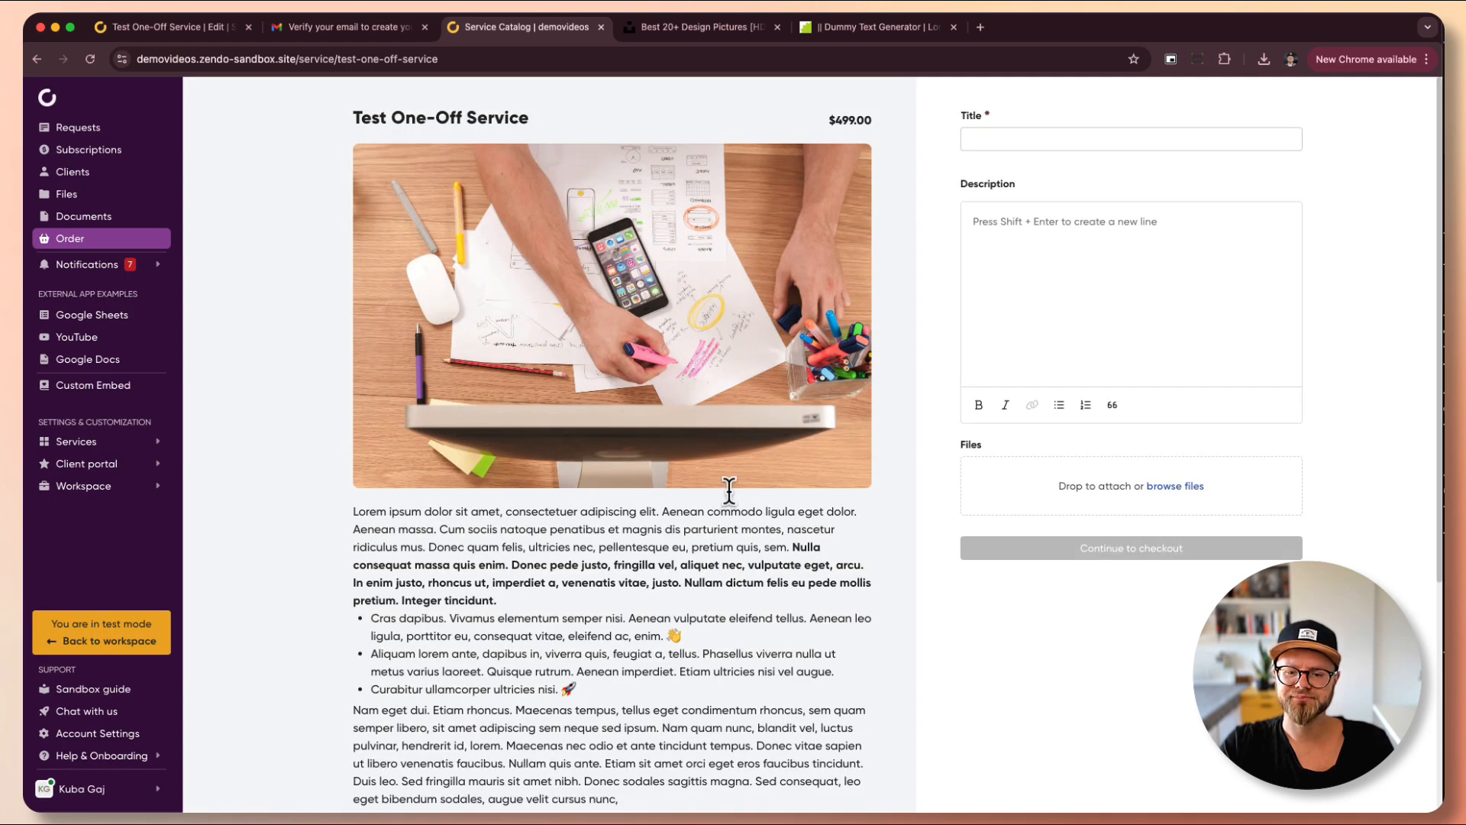
scroll(748, 466, "down", 4)
scroll(765, 443, "up", 4)
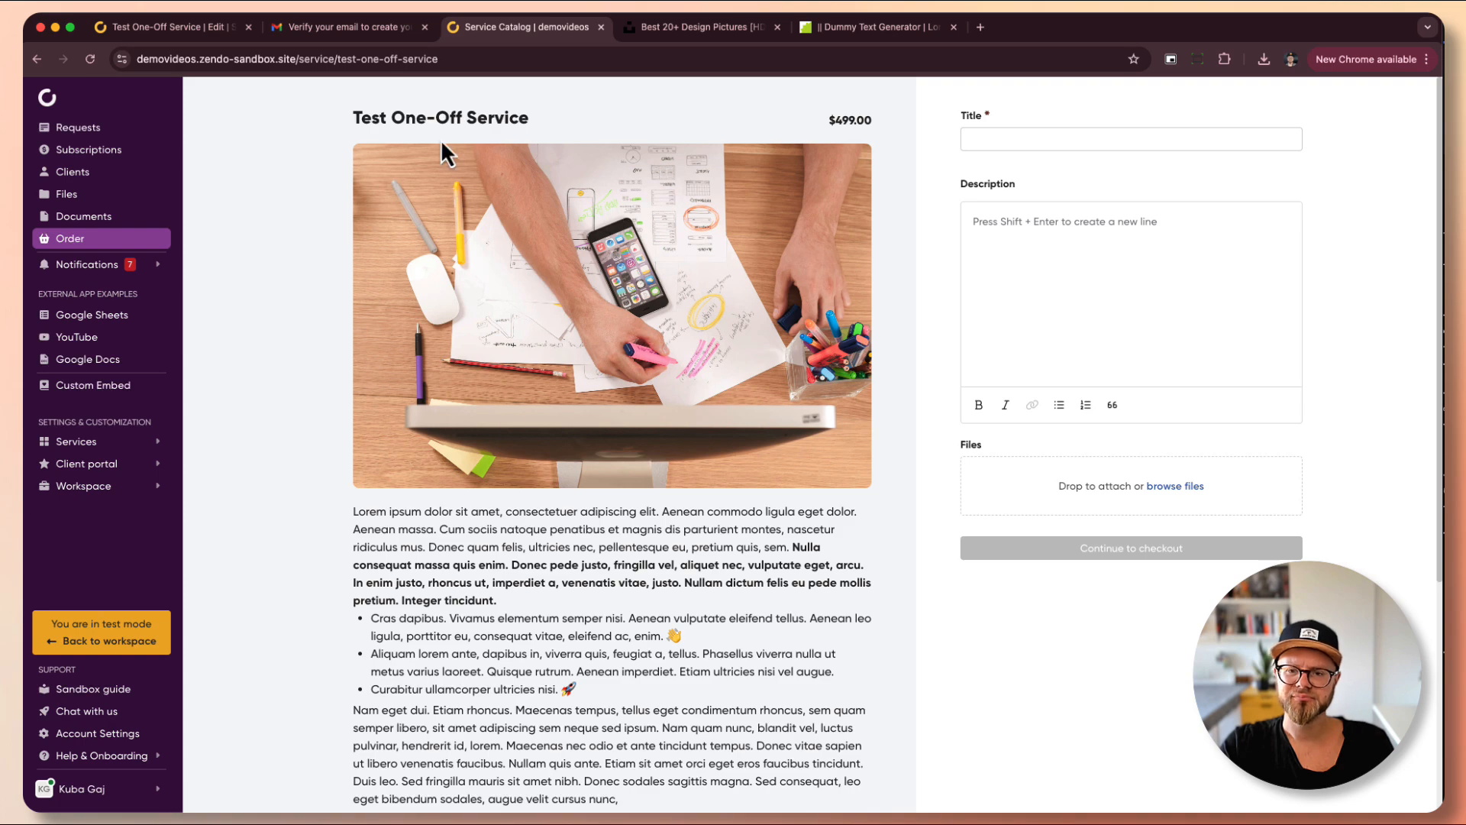
scroll(463, 387, "down", 2)
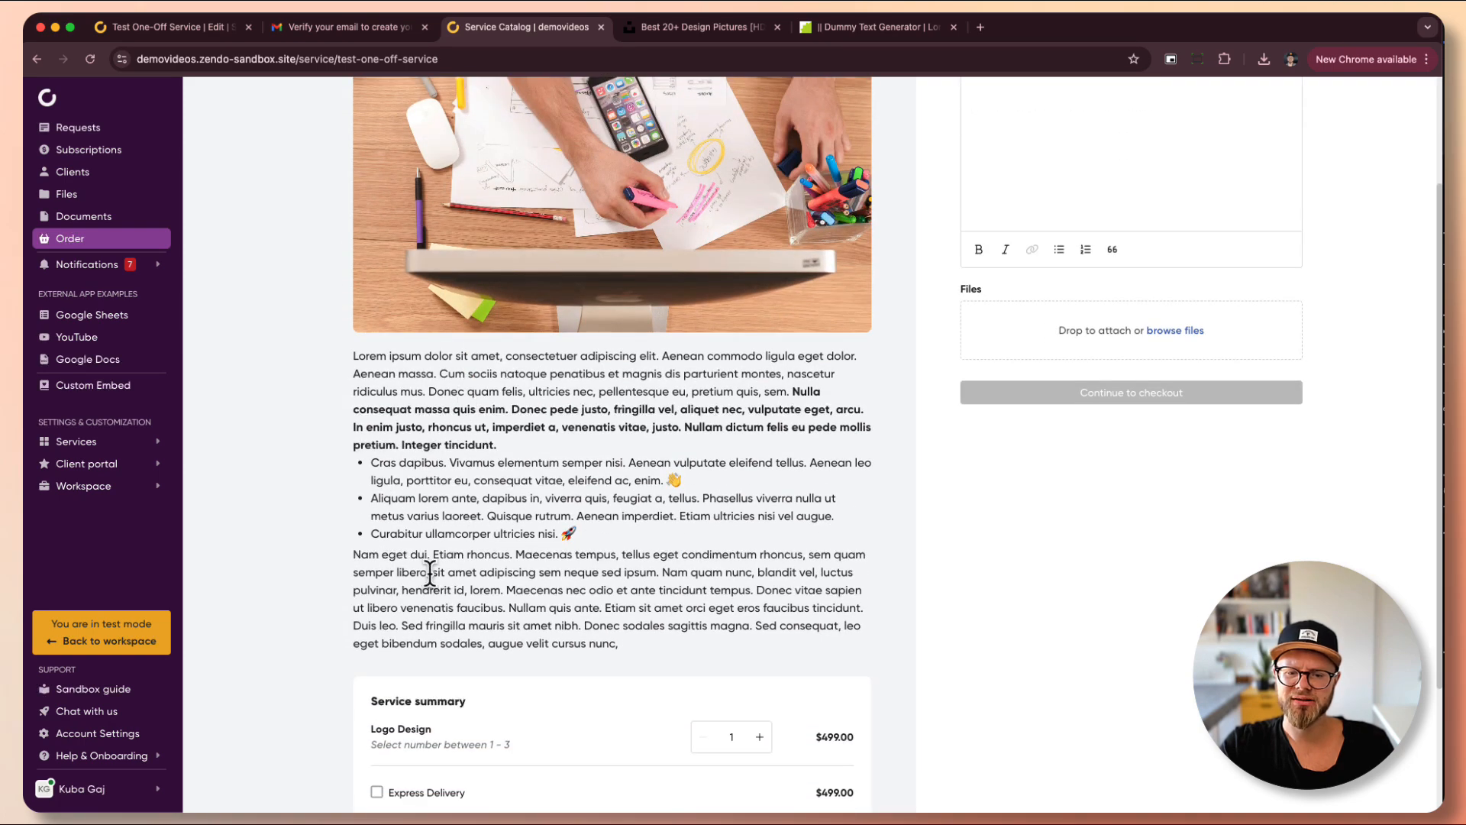
scroll(604, 565, "down", 2)
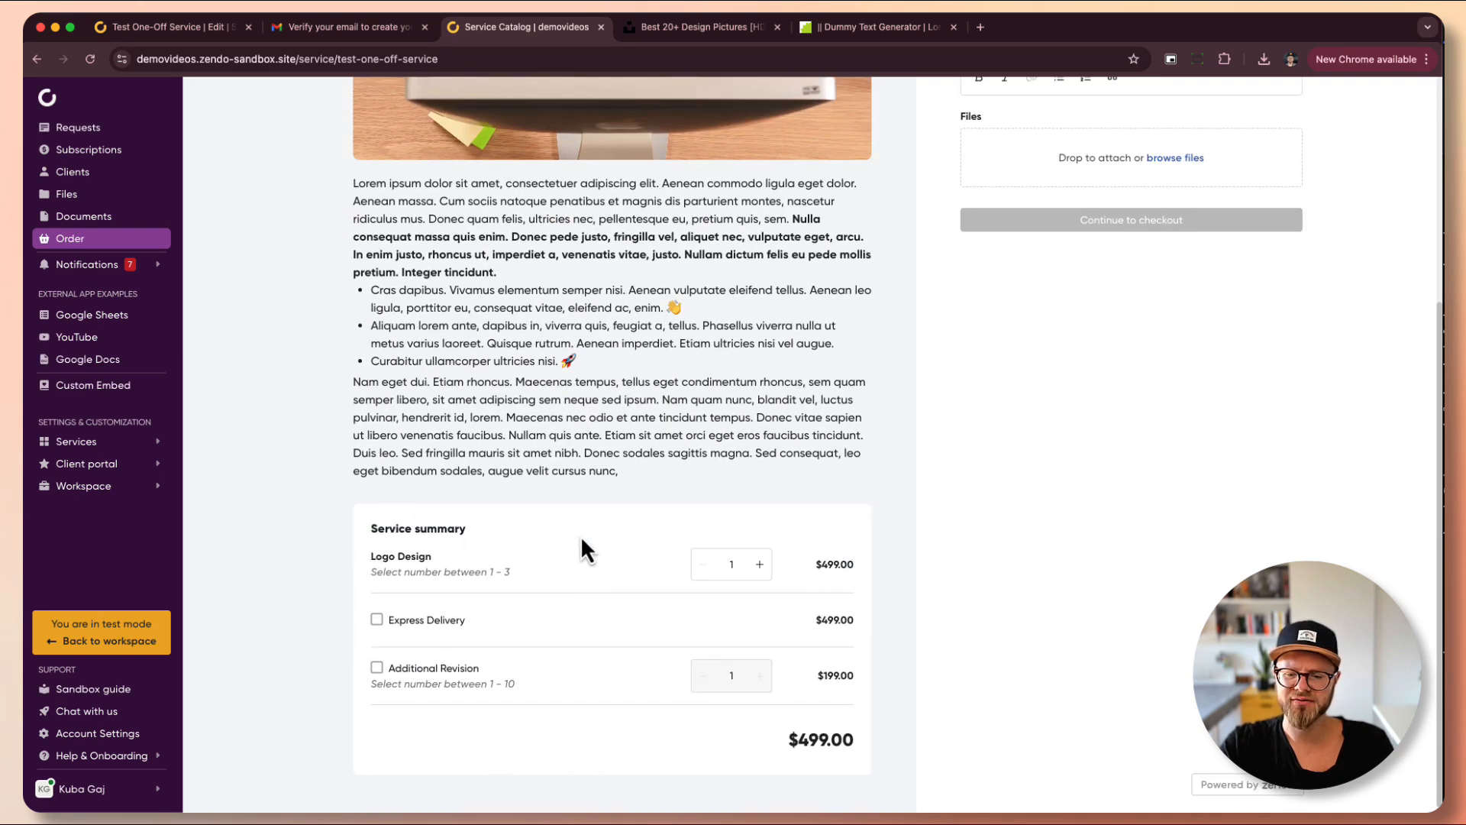
scroll(559, 612, "up", 4)
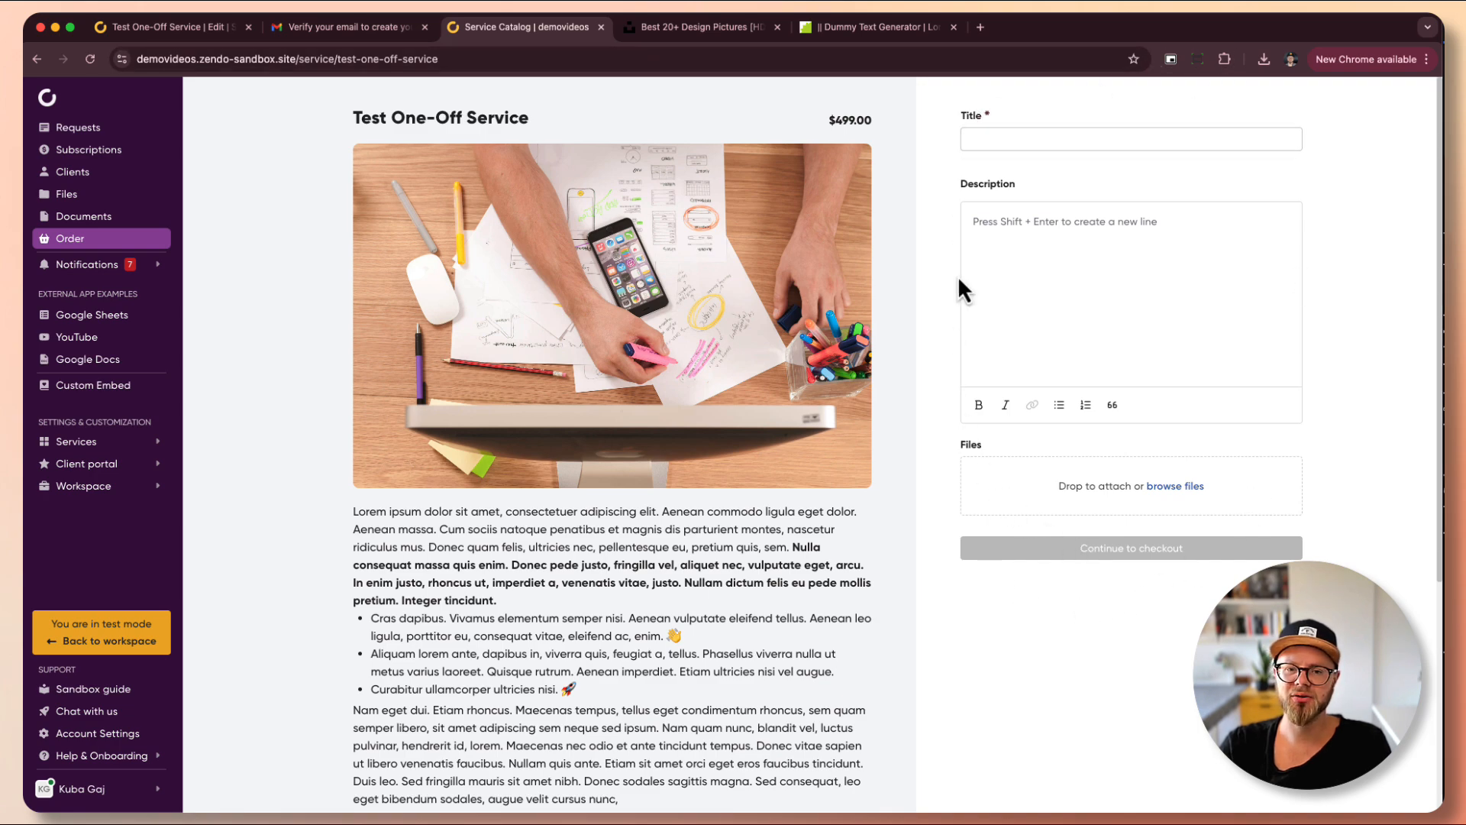
left_click(205, 31)
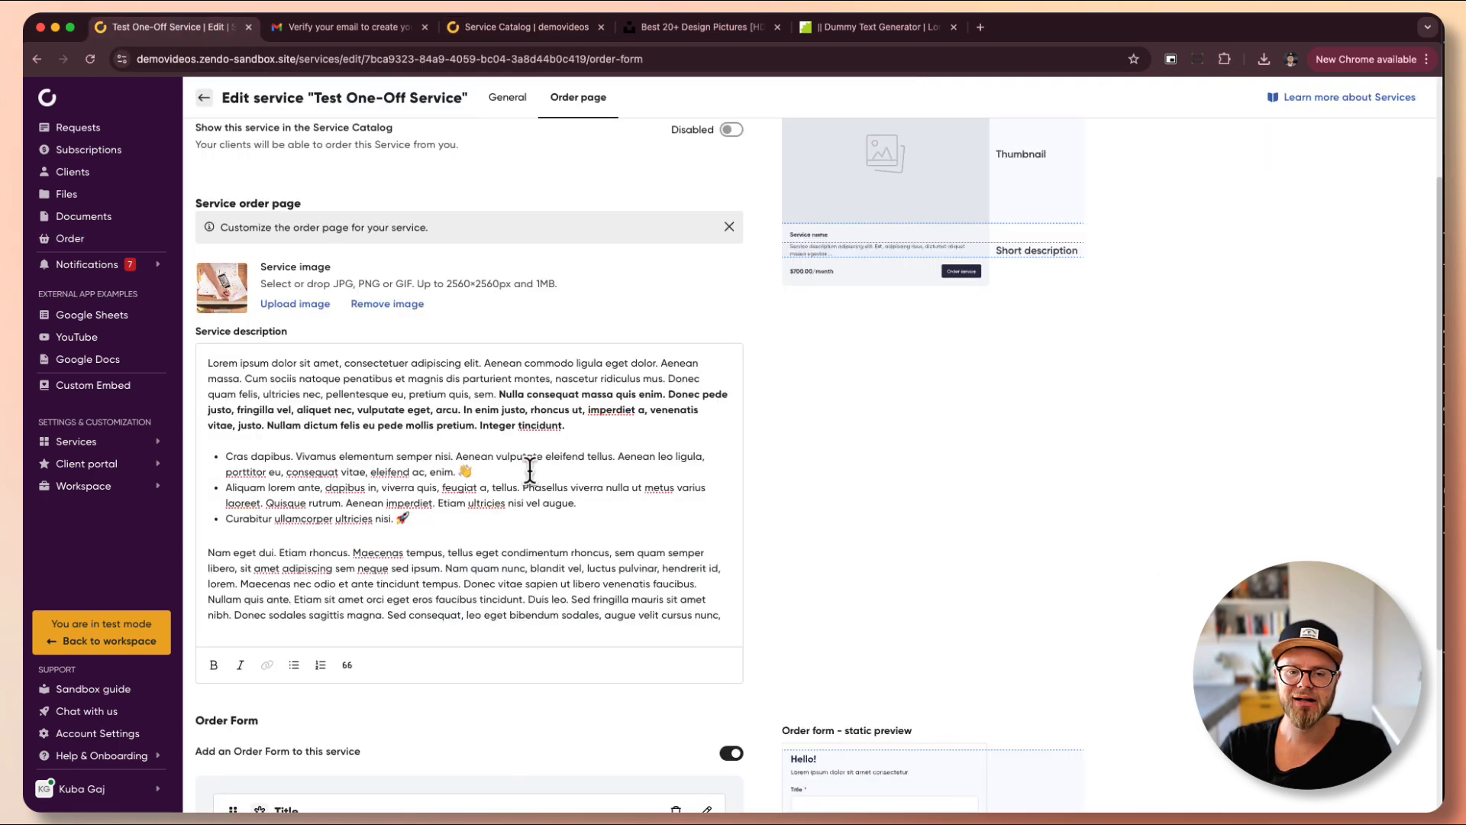
scroll(527, 473, "down", 5)
scroll(530, 471, "up", 5)
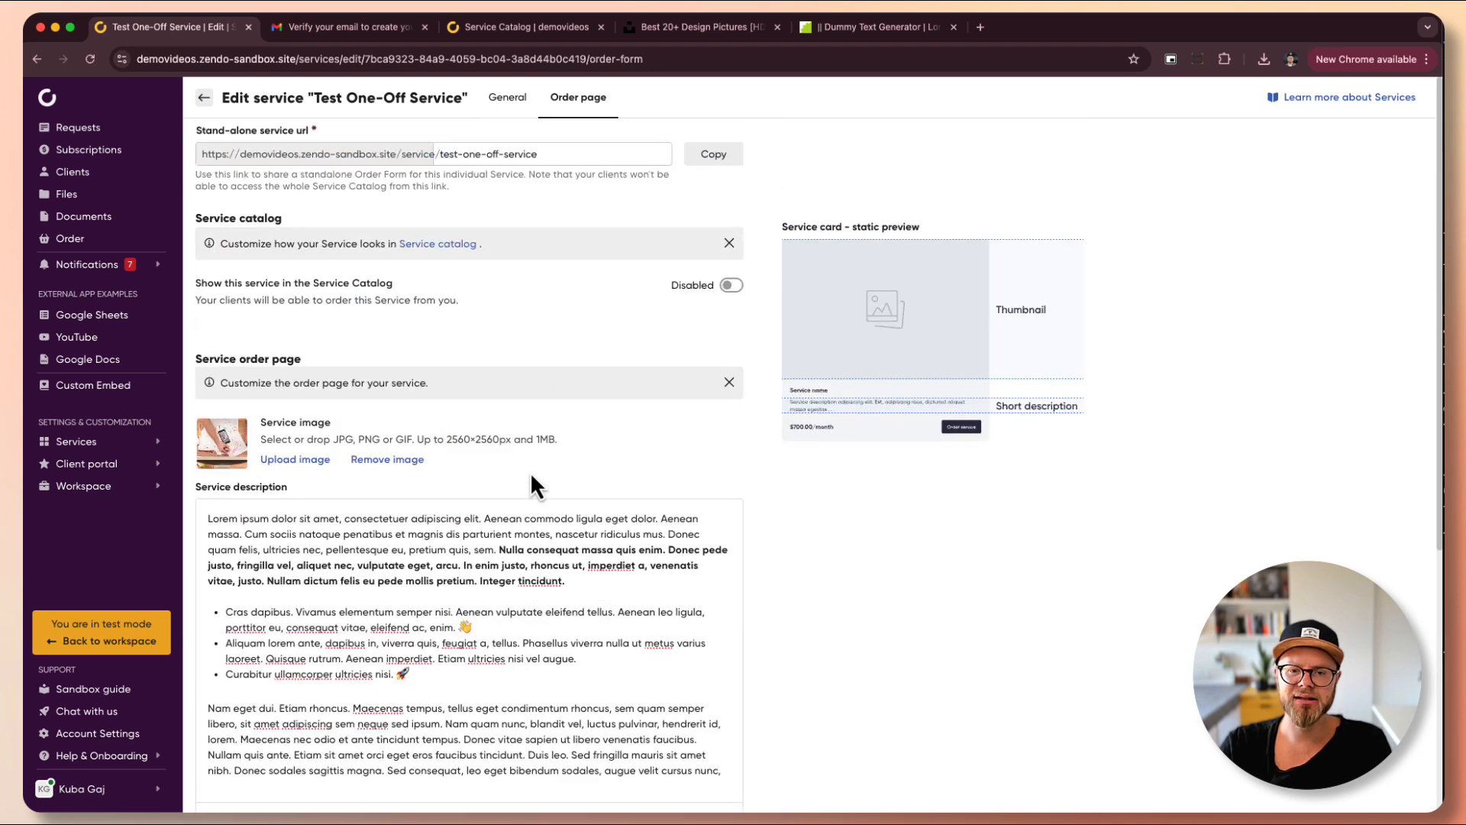
scroll(523, 365, "down", 5)
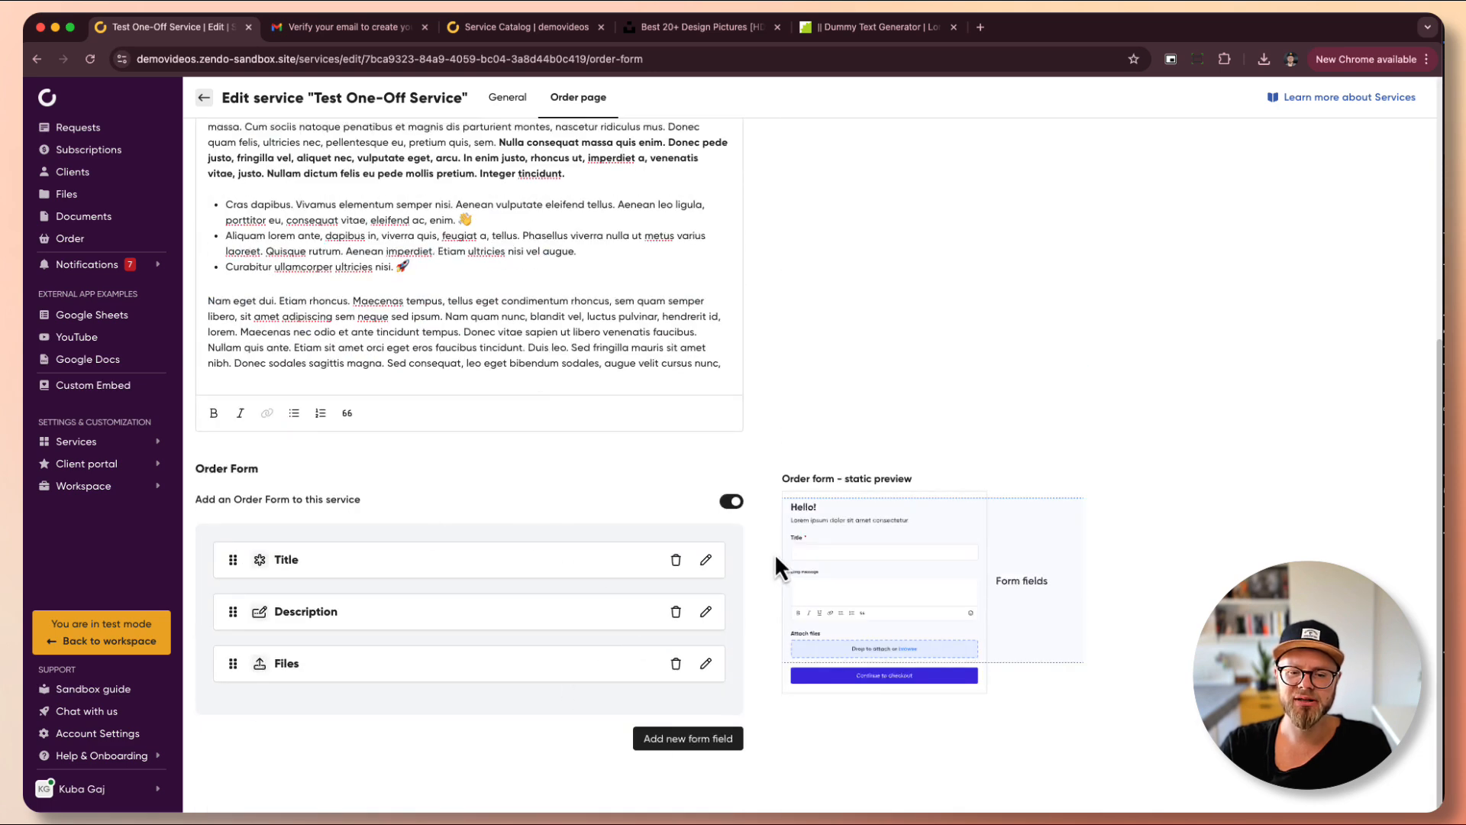
- Switch off 'Add an Order Form to this service' and view the service's checkout page
left_click(733, 503)
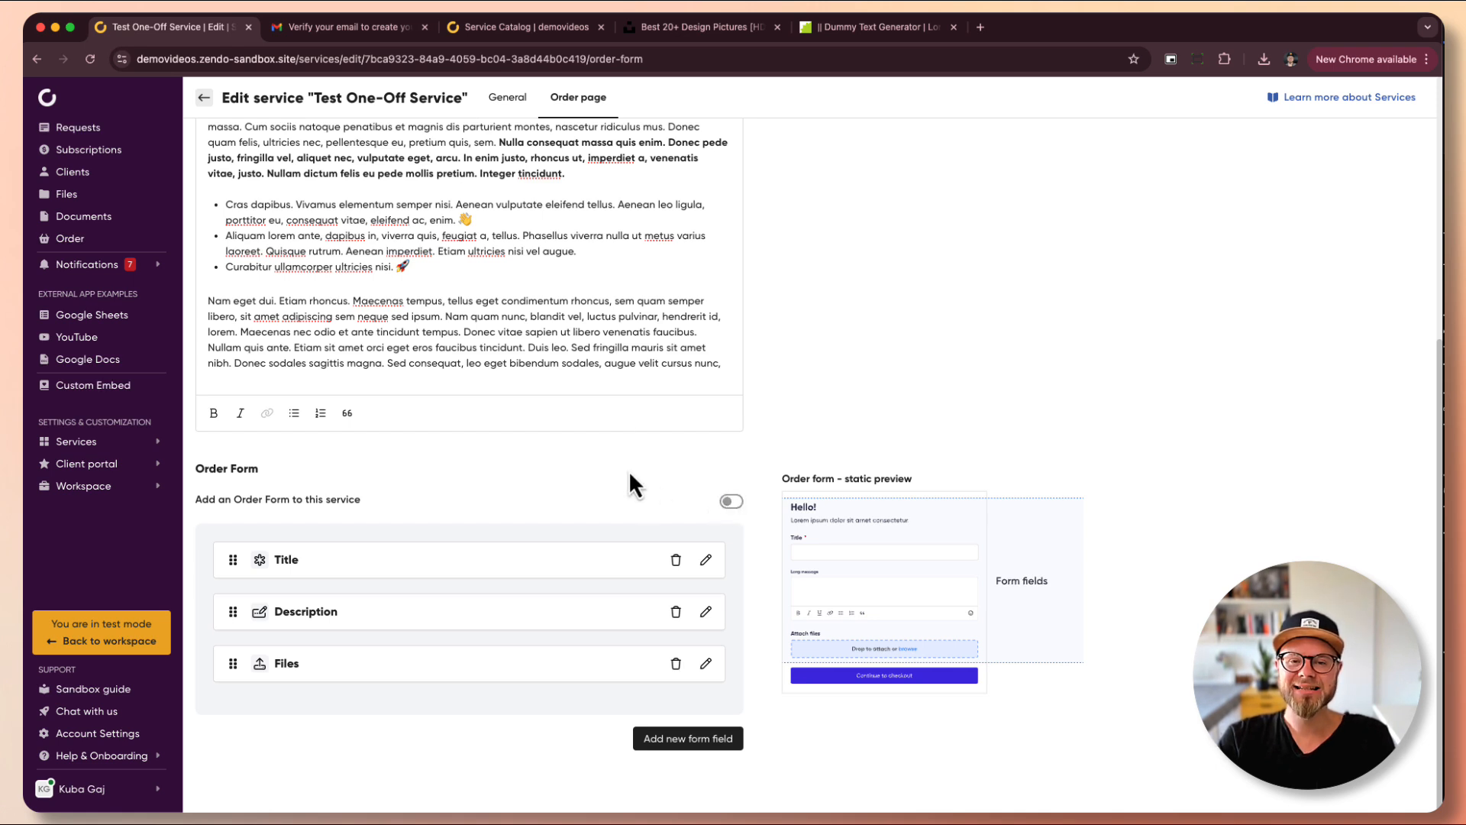
left_click(560, 26)
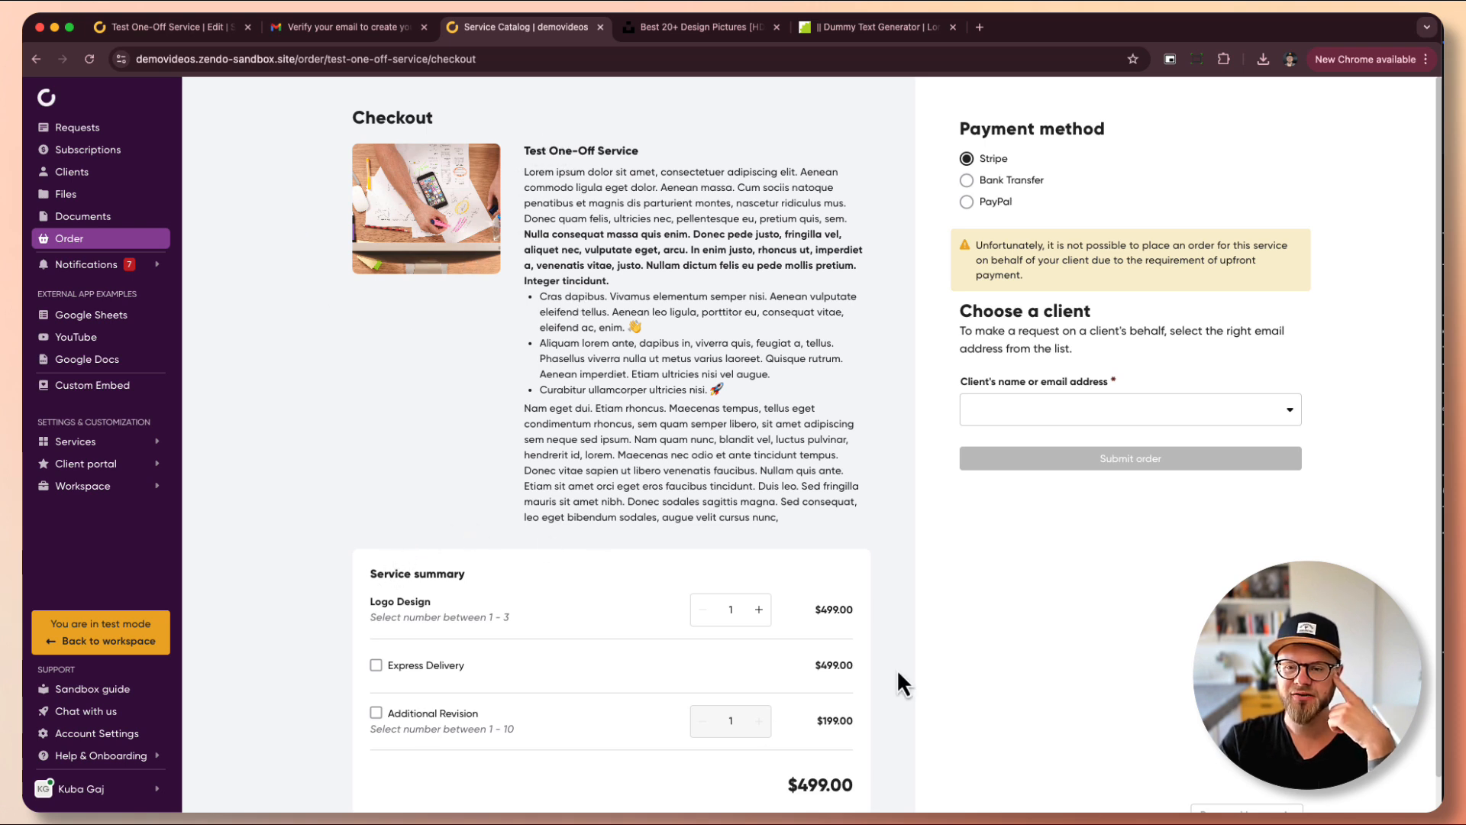
- Choose Bank Transfer as the checkout payment method and pick a client to order for
triple_click(965, 126)
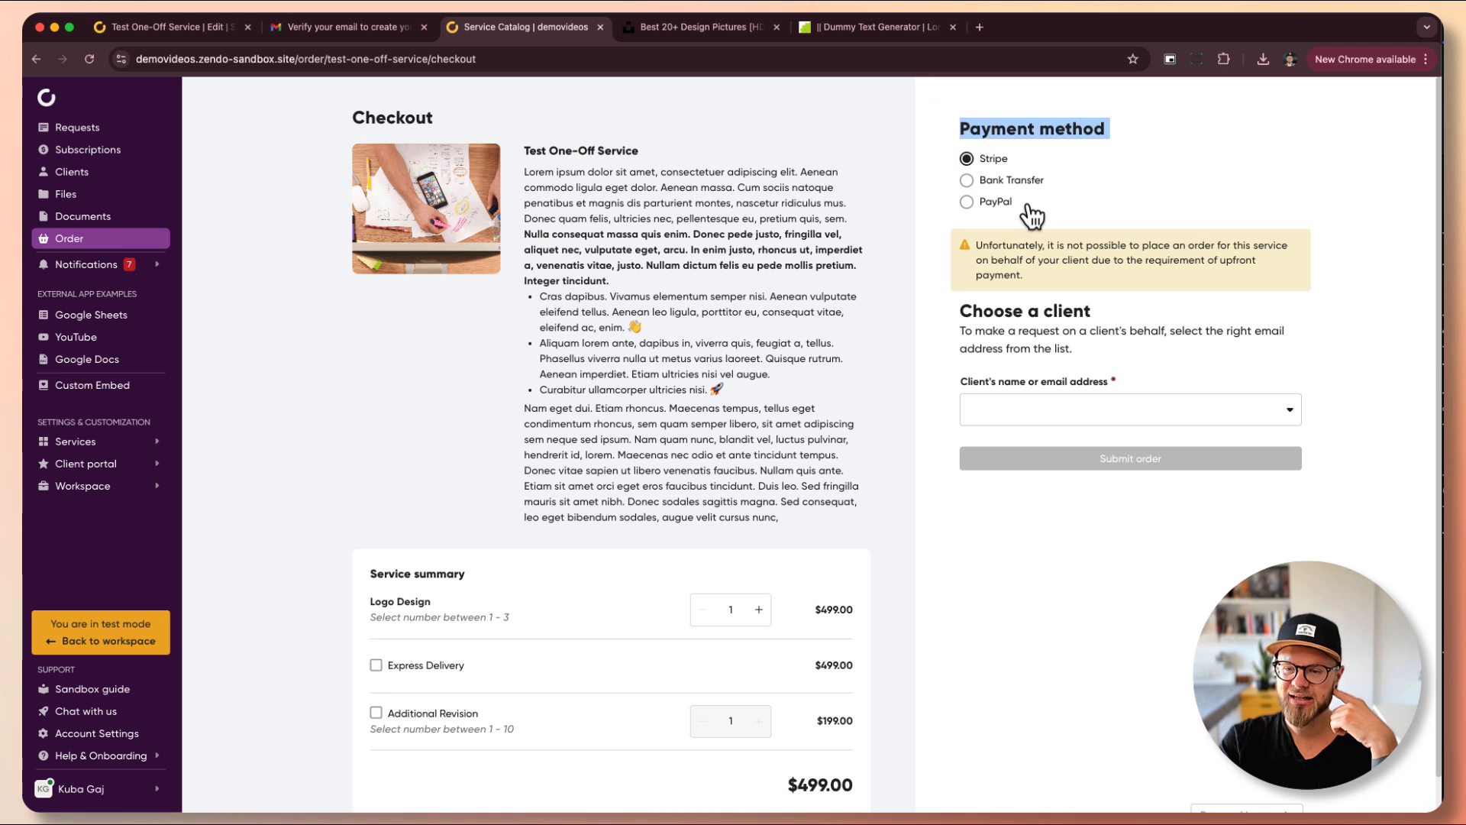
left_click(1023, 190)
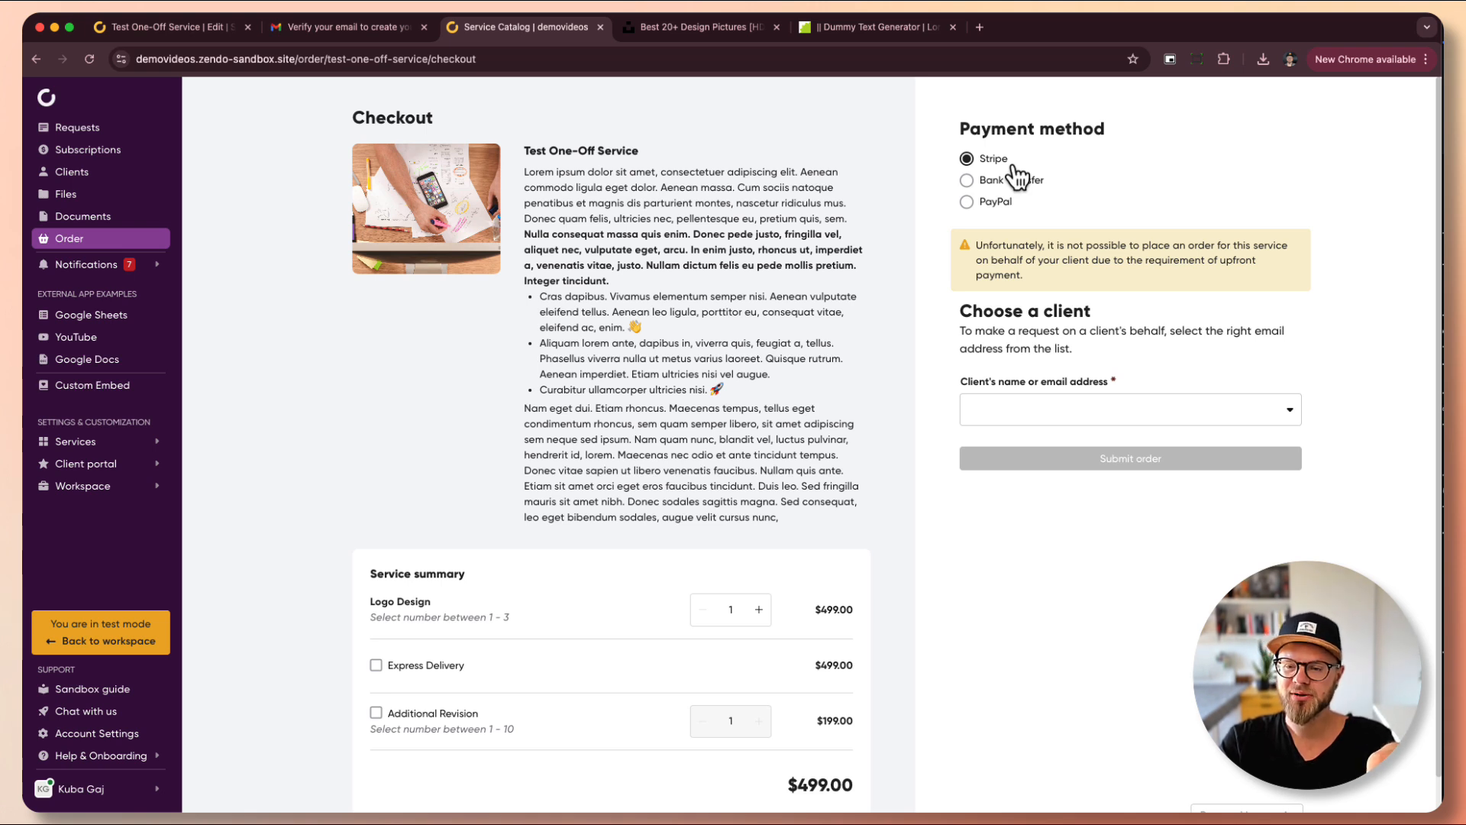
left_click(1007, 182)
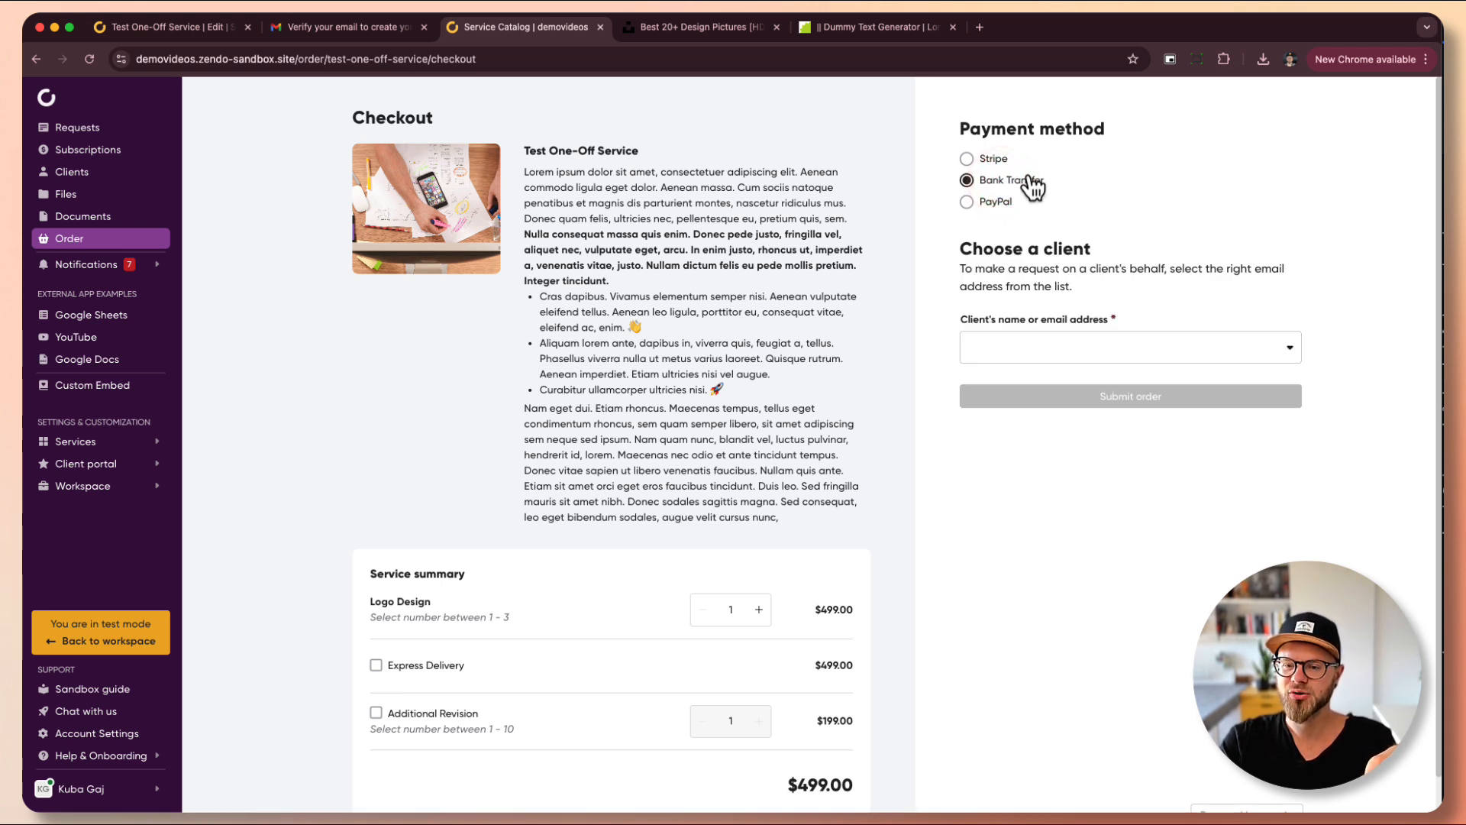
left_click(1249, 354)
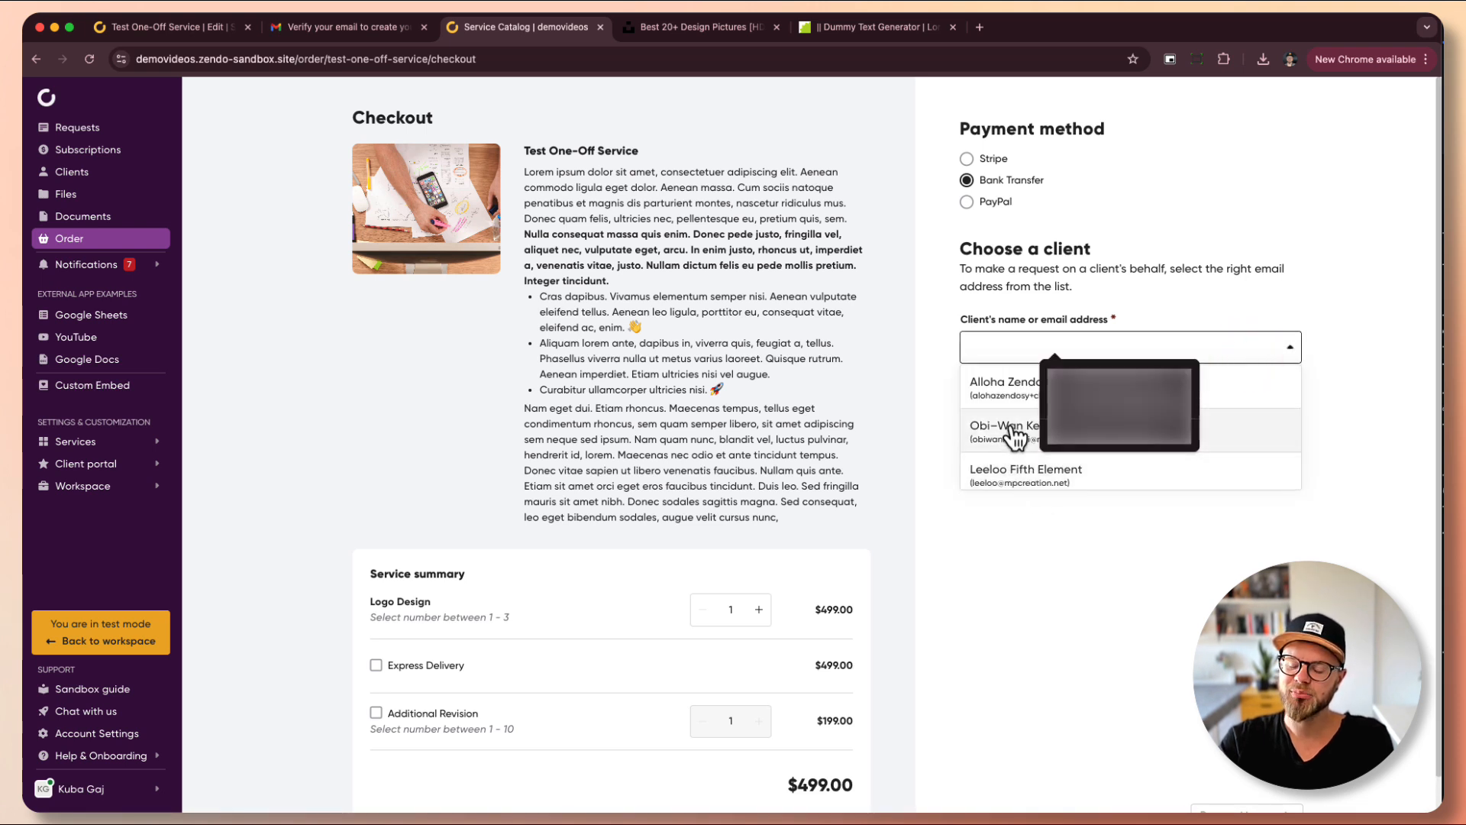
left_click(993, 480)
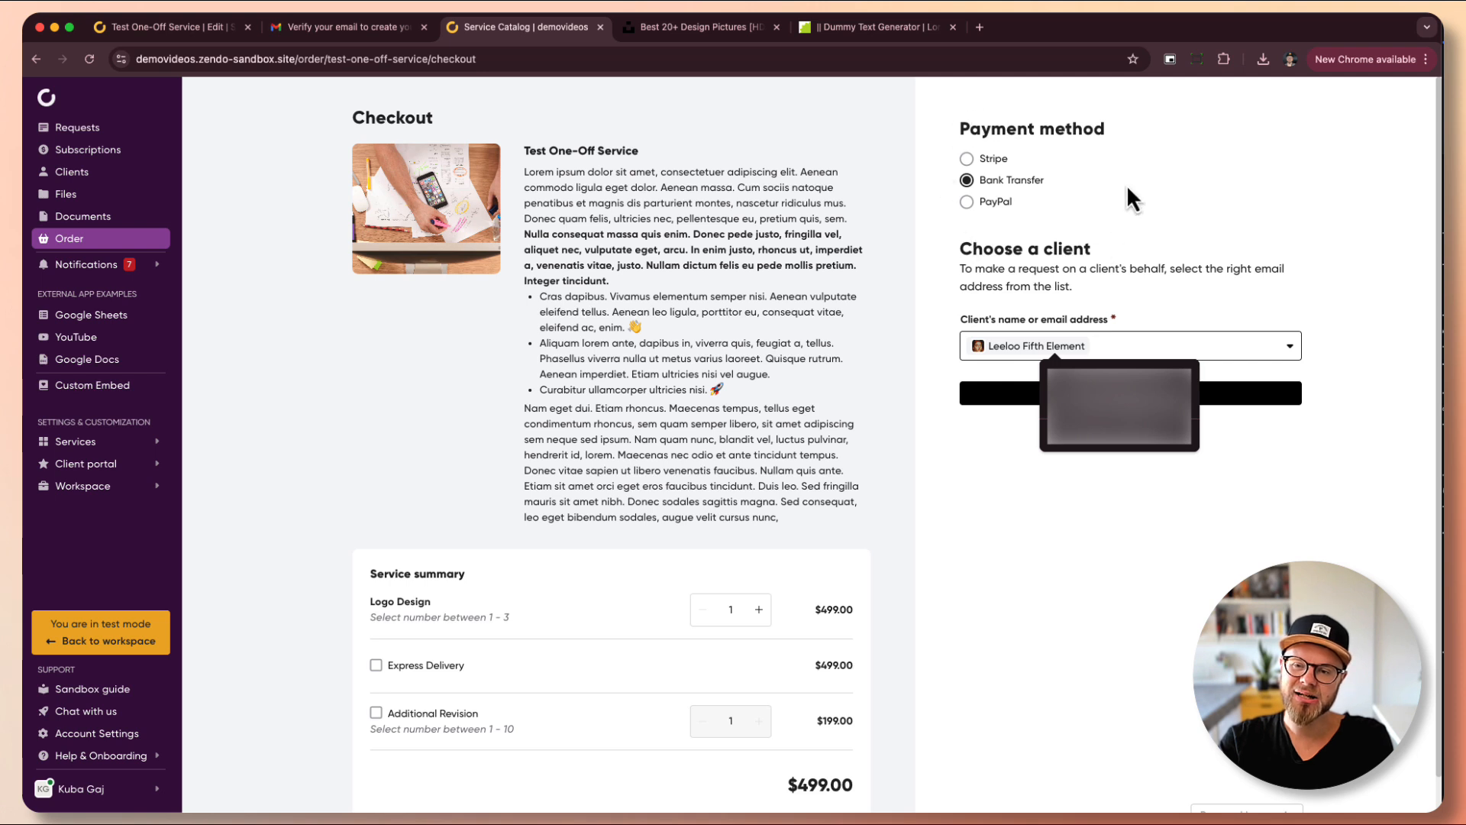
- Browse the client list while keeping the chosen client, then go back to editing the service
left_click(1199, 309)
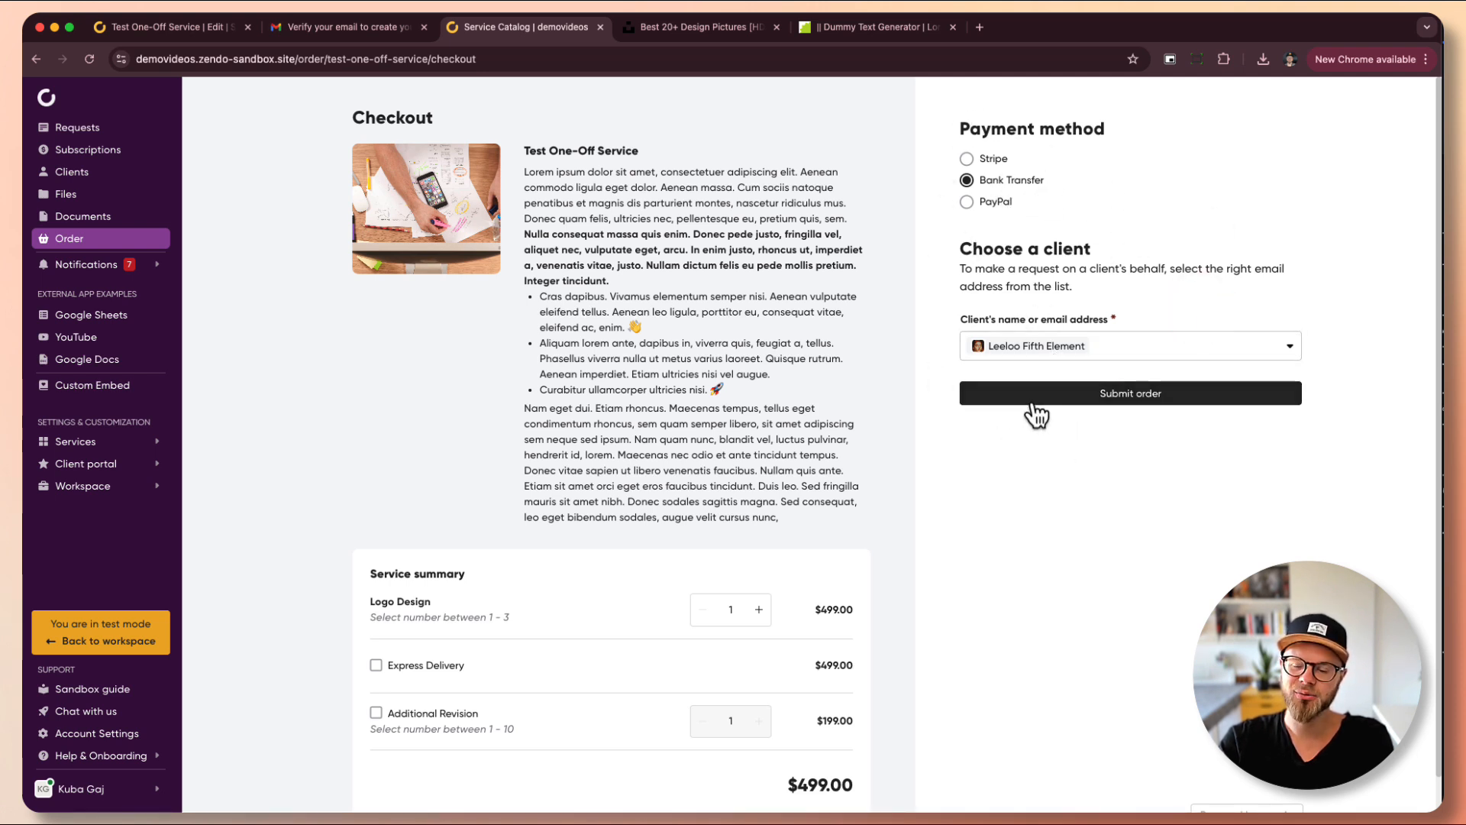
left_click(1152, 344)
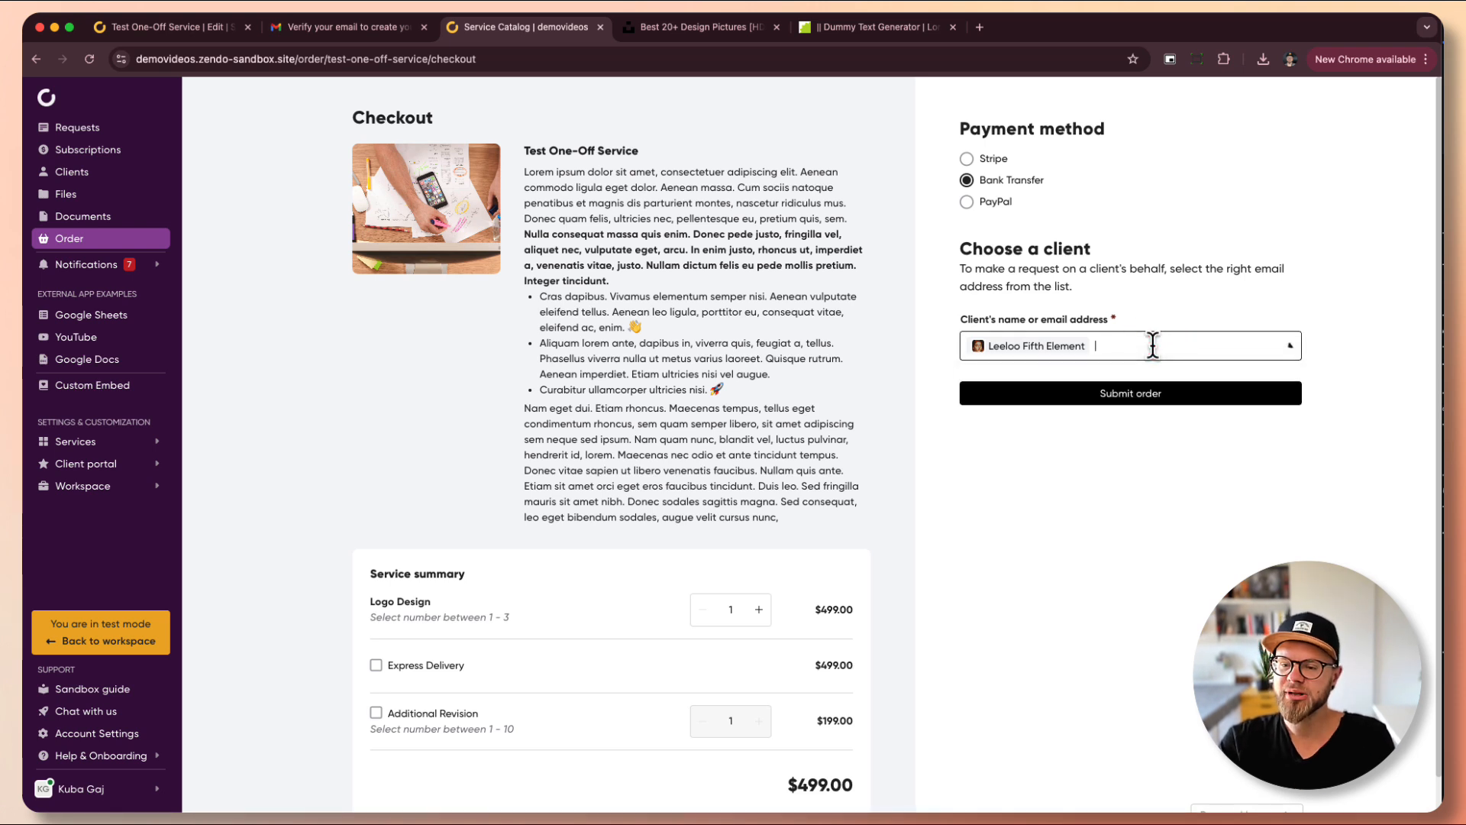
left_click(1154, 345)
left_click(1156, 347)
scroll(1062, 419, "down", 3)
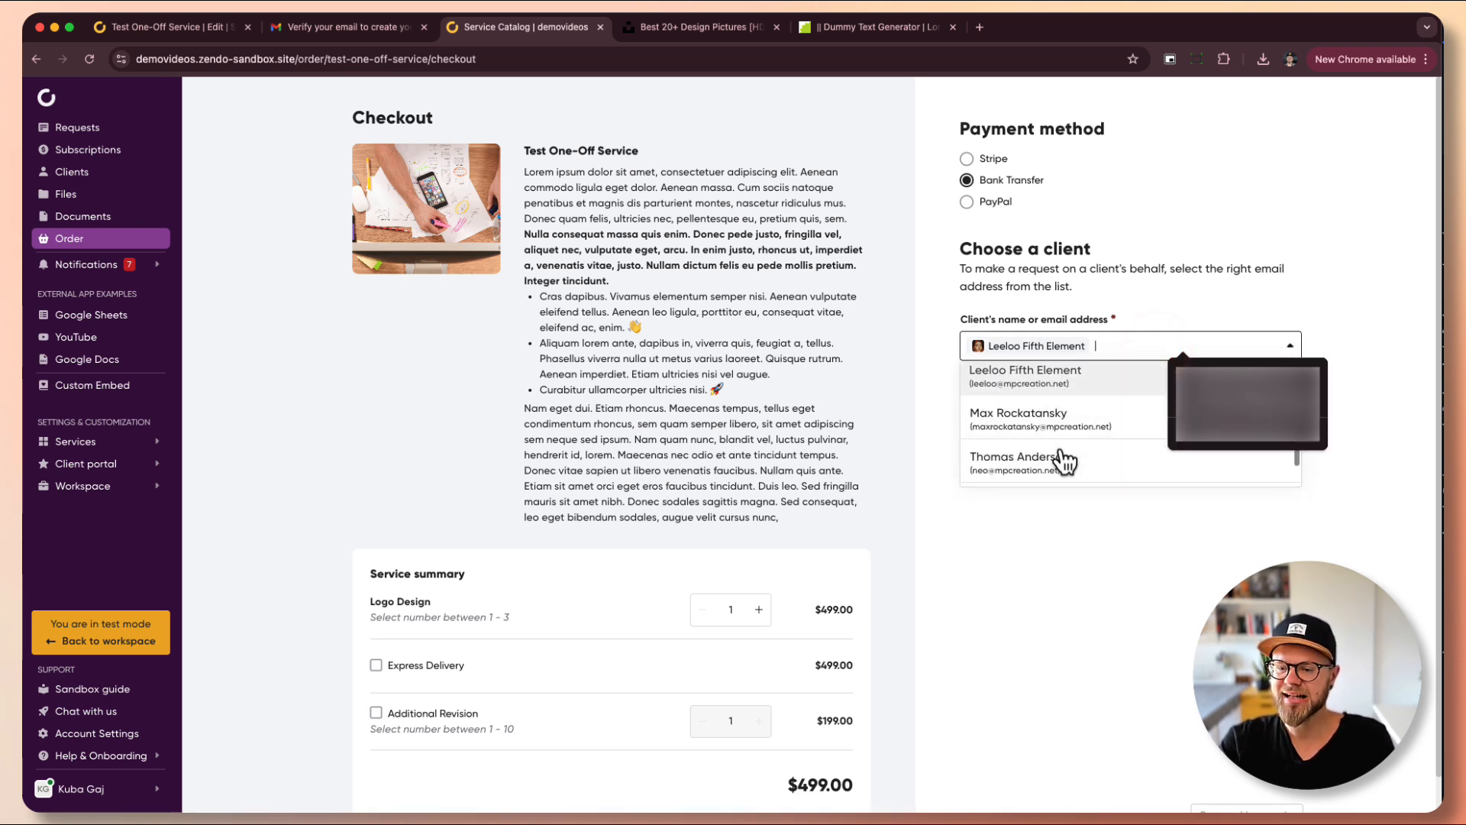
scroll(1058, 416, "up", 3)
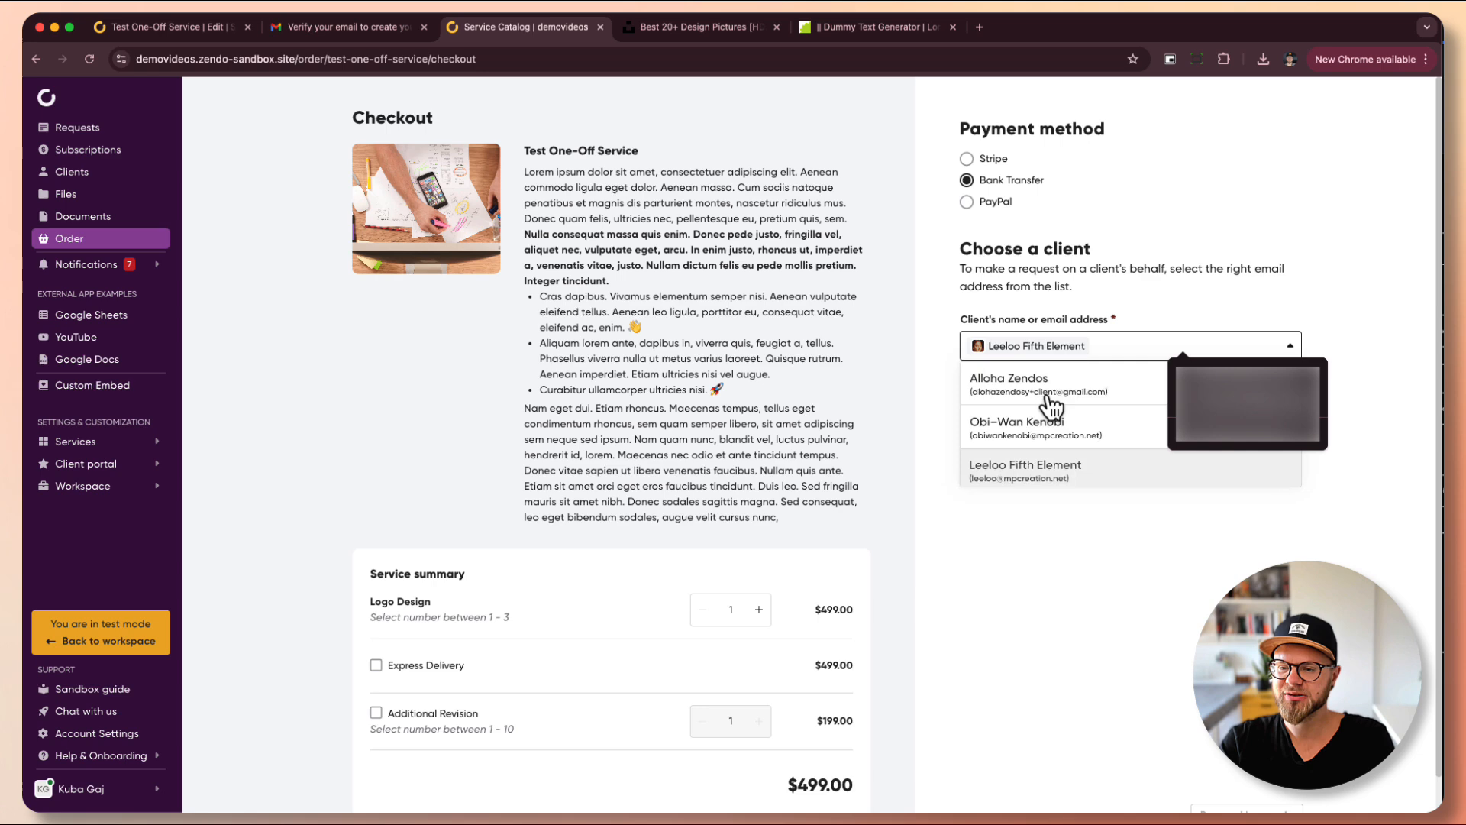
left_click(1125, 298)
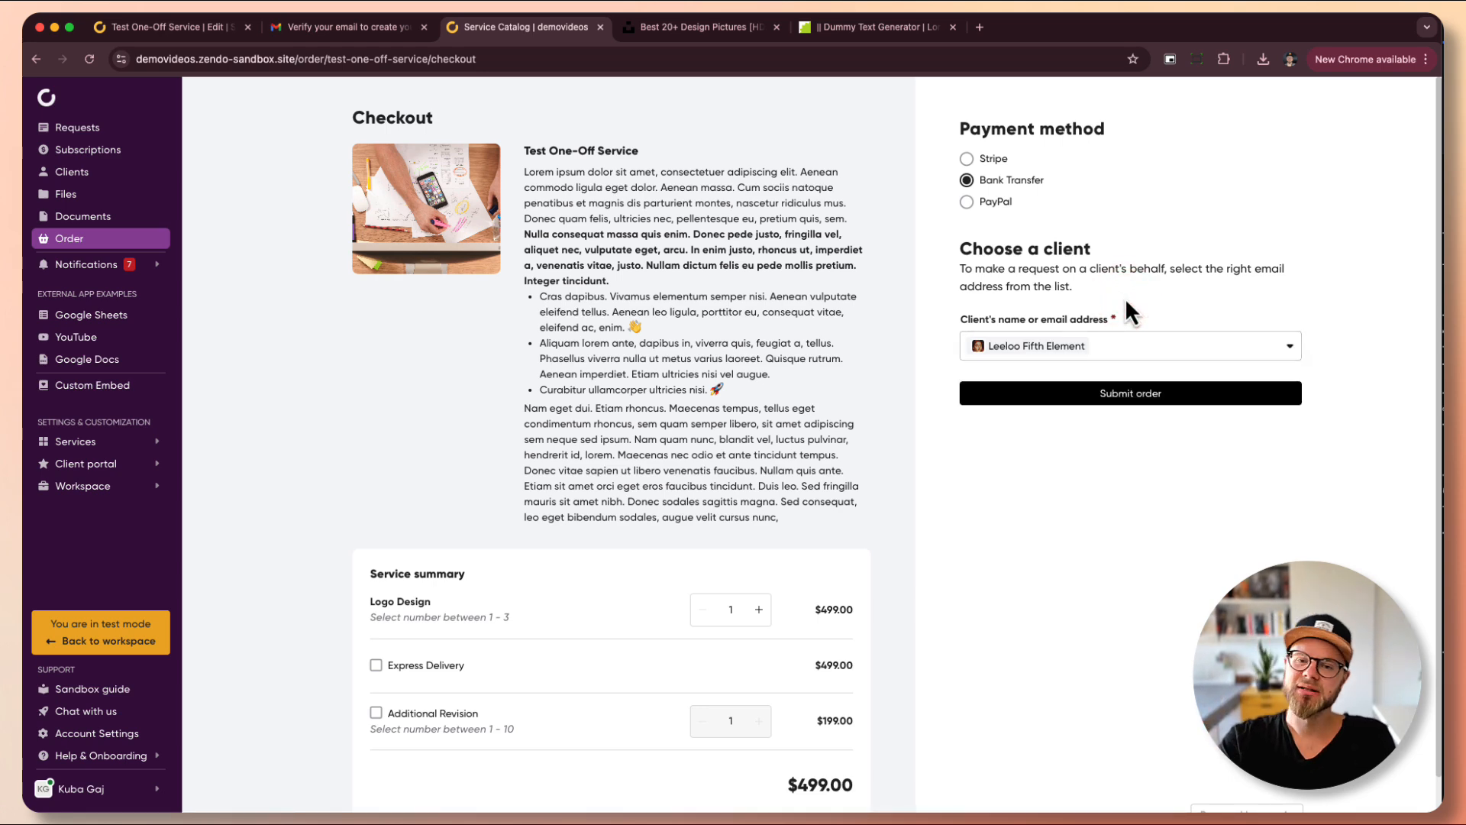
left_click(191, 31)
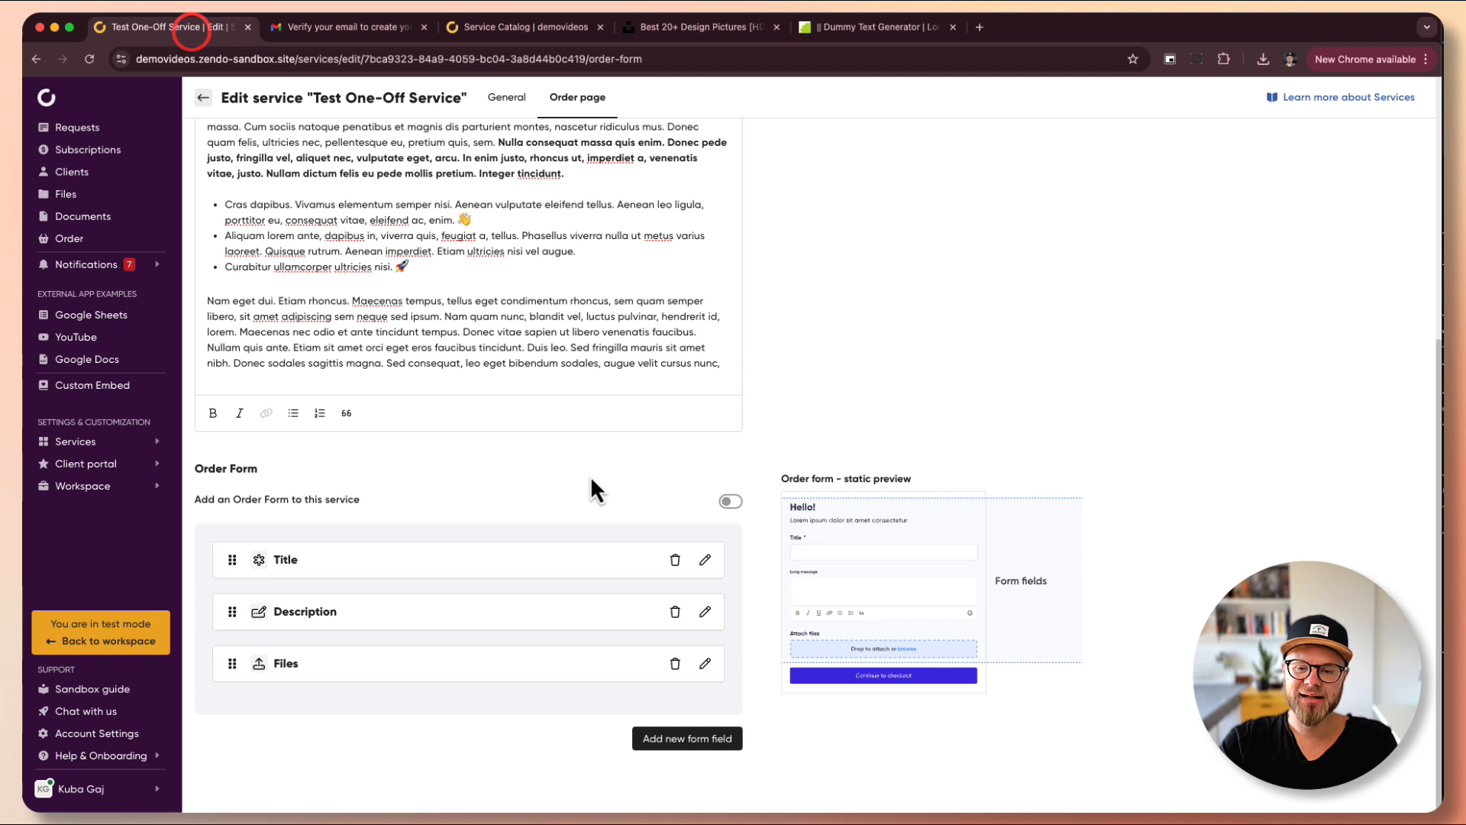
left_click(732, 501)
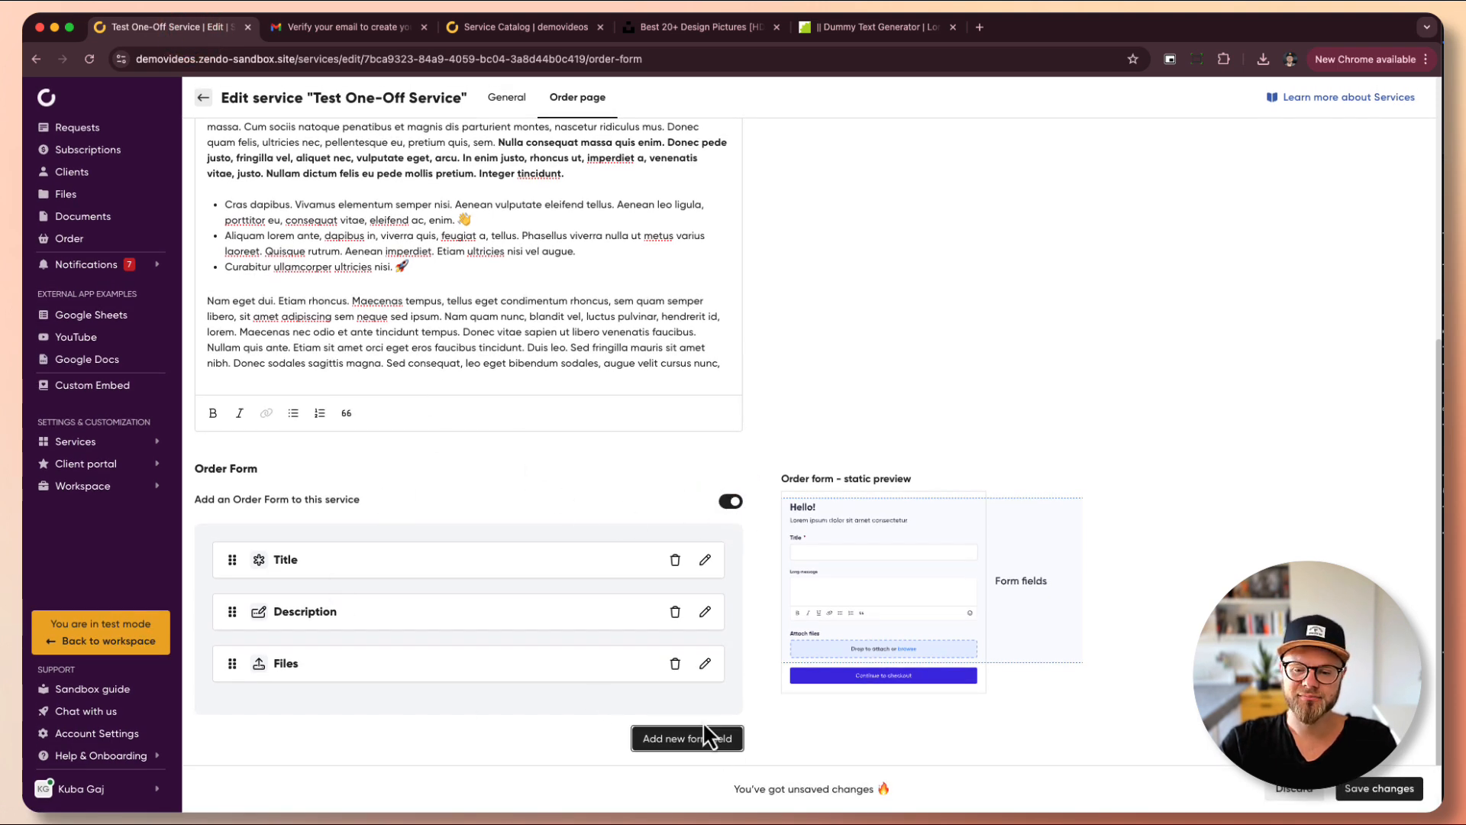
left_click(690, 739)
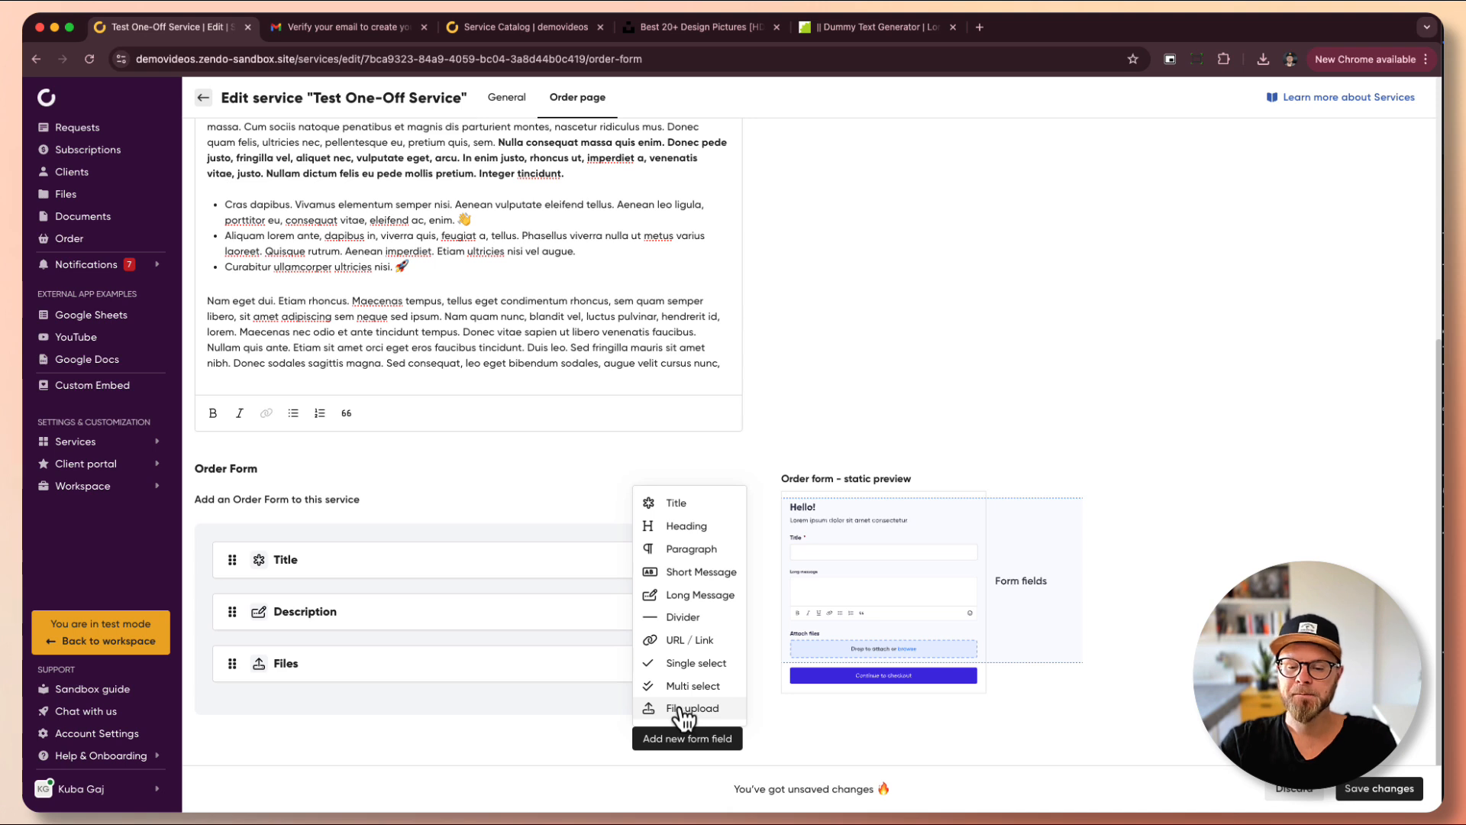
left_click(549, 706)
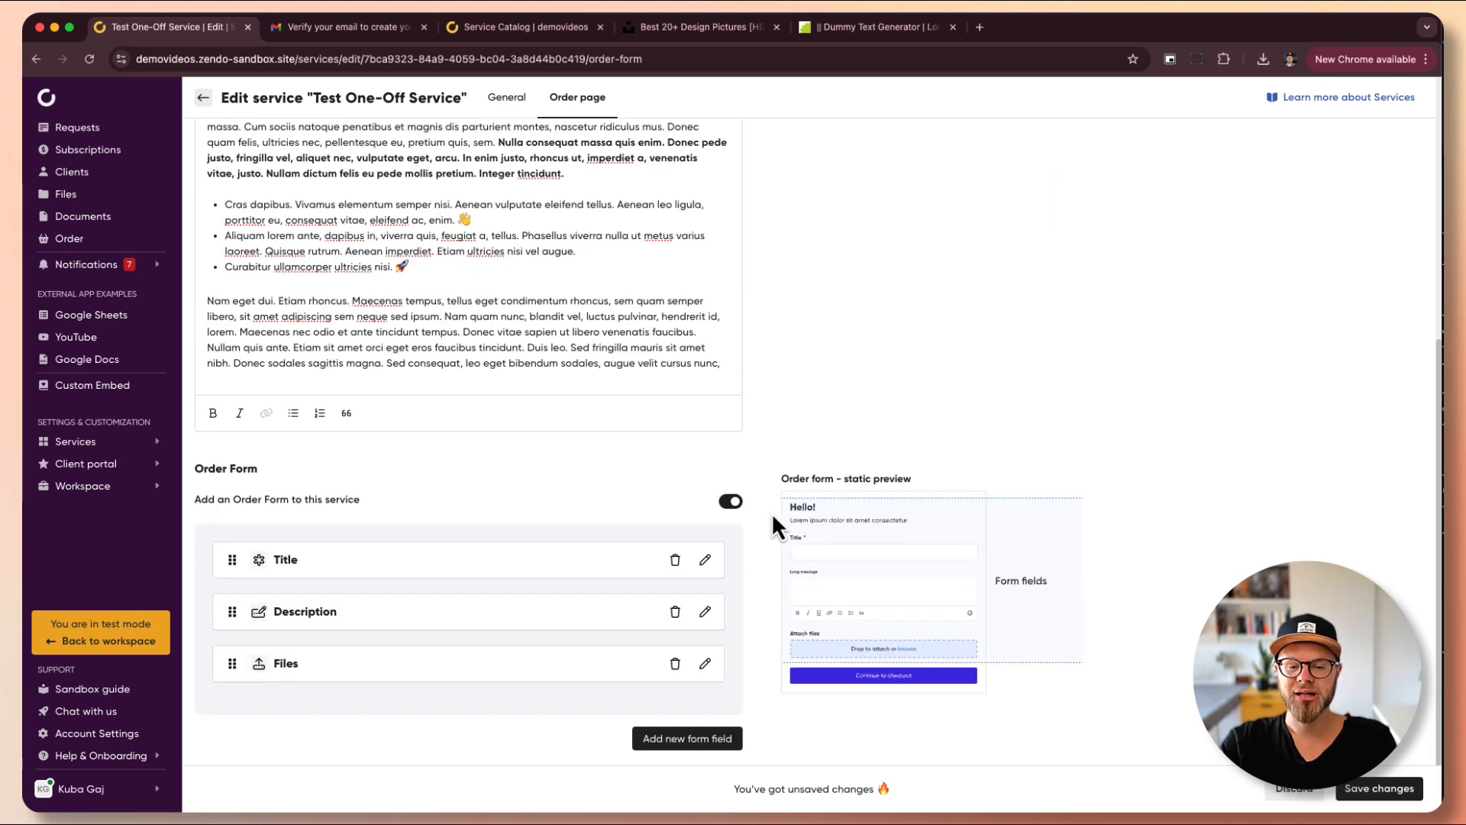
left_click(732, 504)
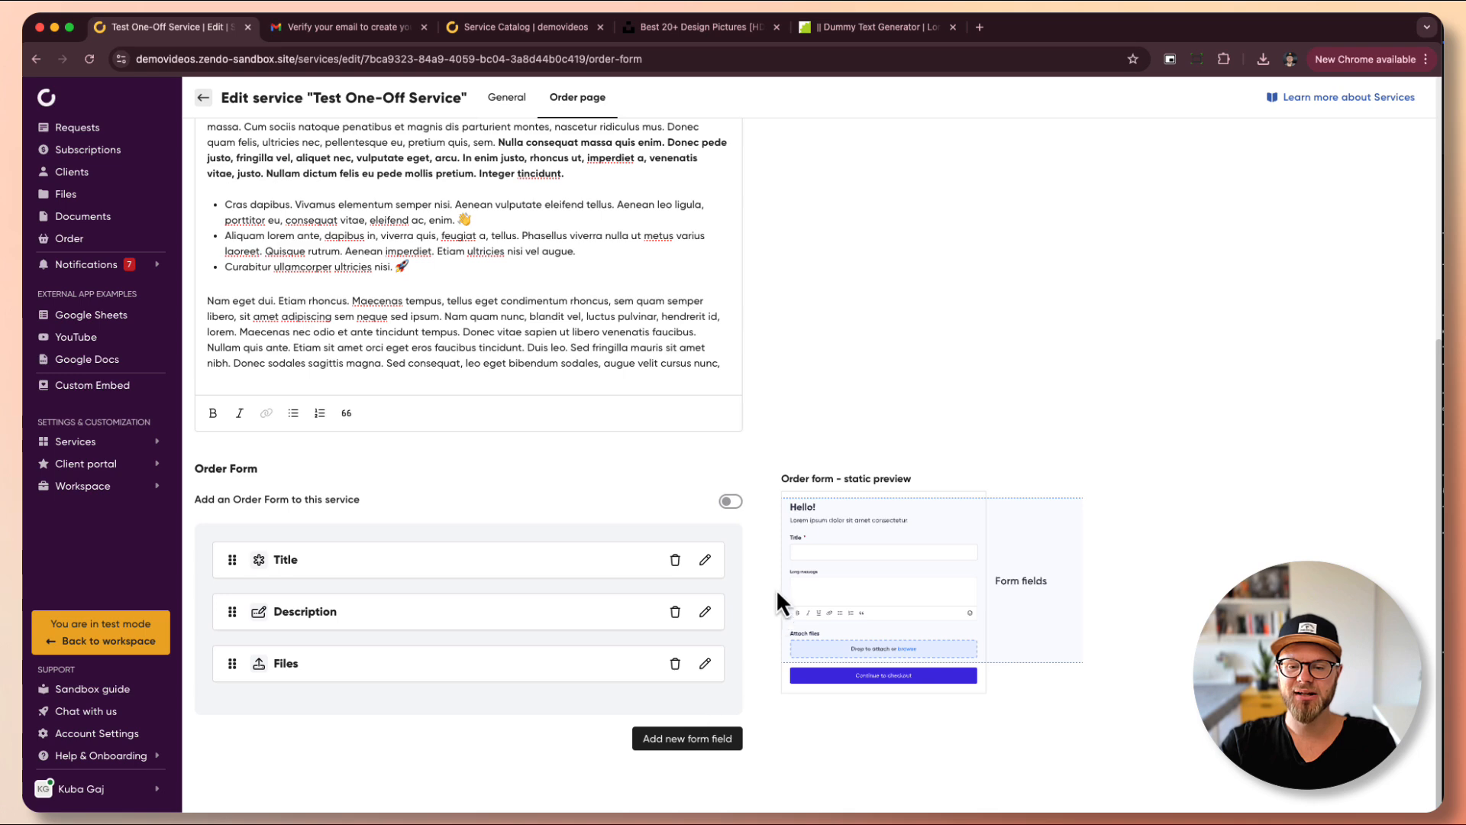
scroll(768, 502, "up", 5)
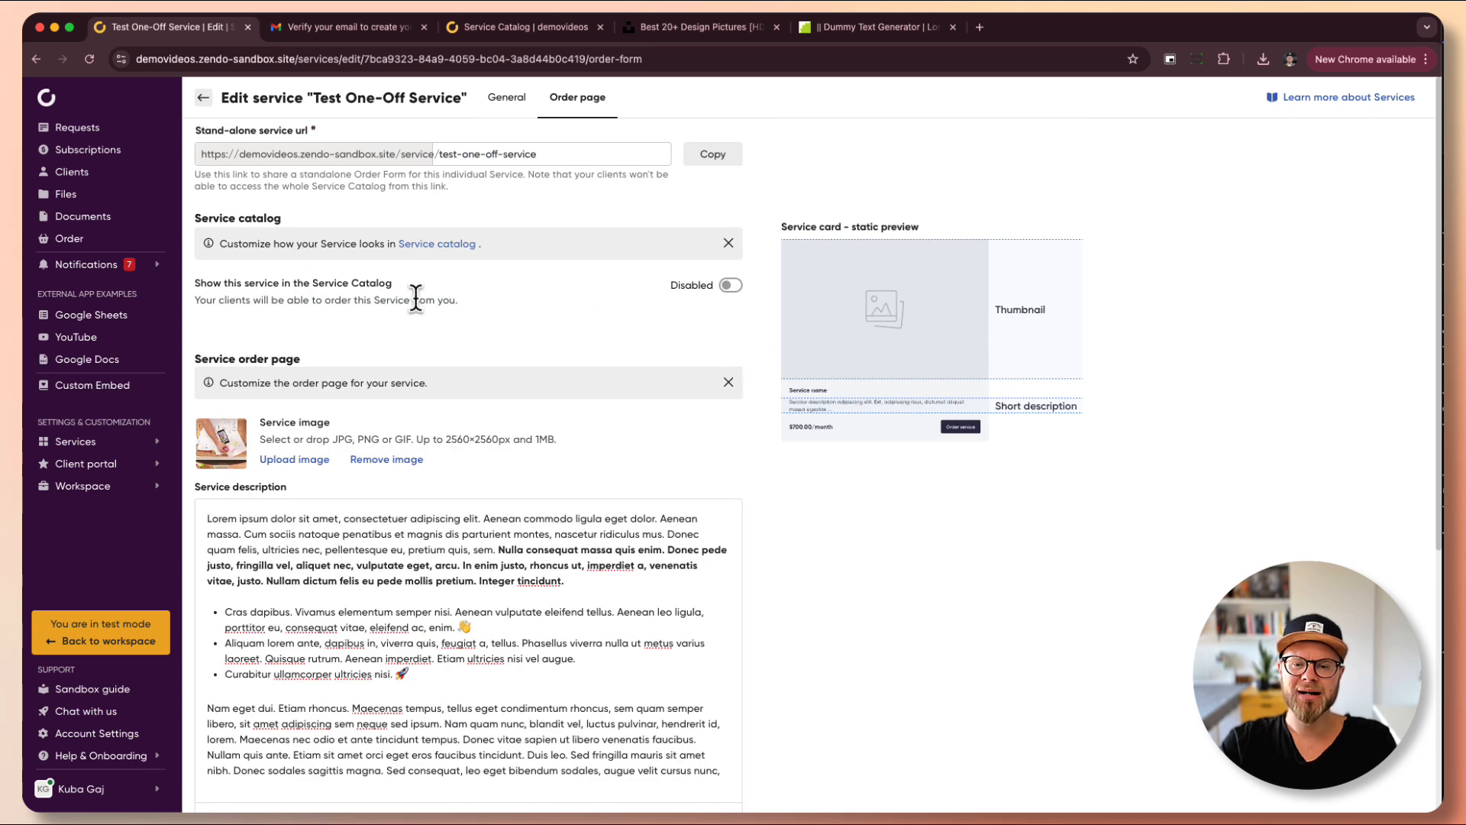
- List the service in the Service Catalog and upload service.jpg as its thumbnail
left_click(732, 287)
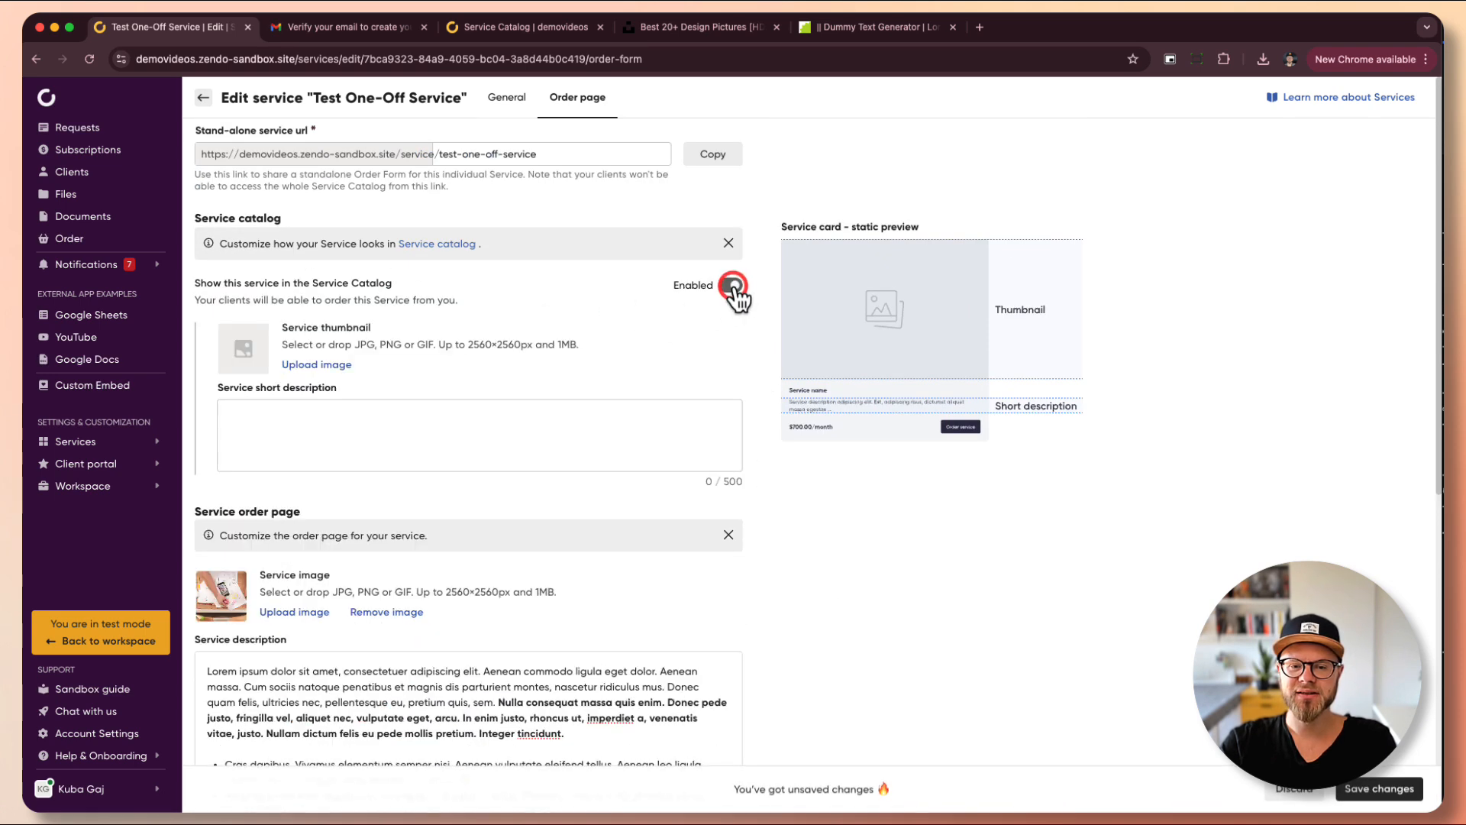
left_click(304, 366)
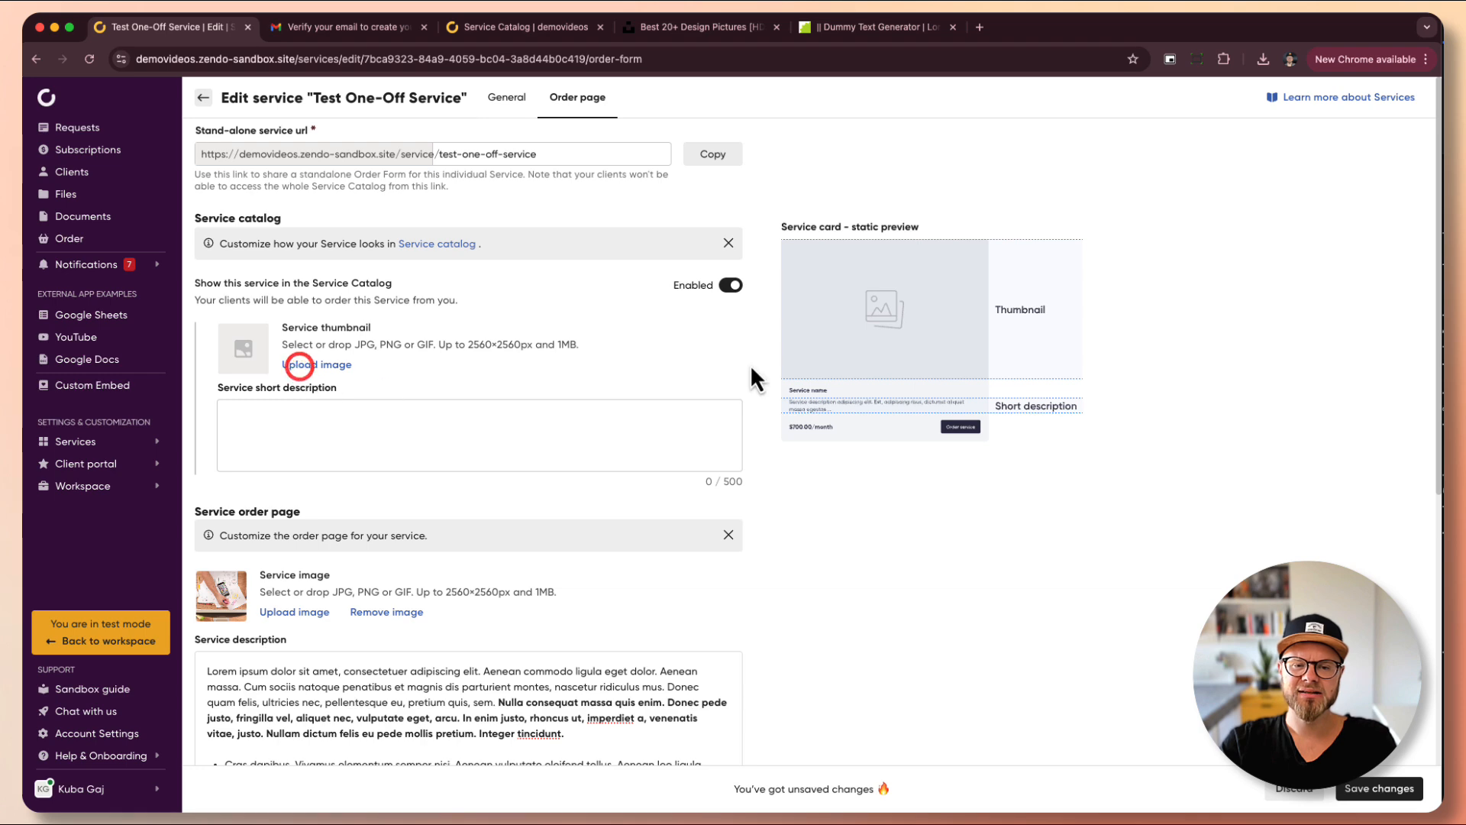
double_click(420, 228)
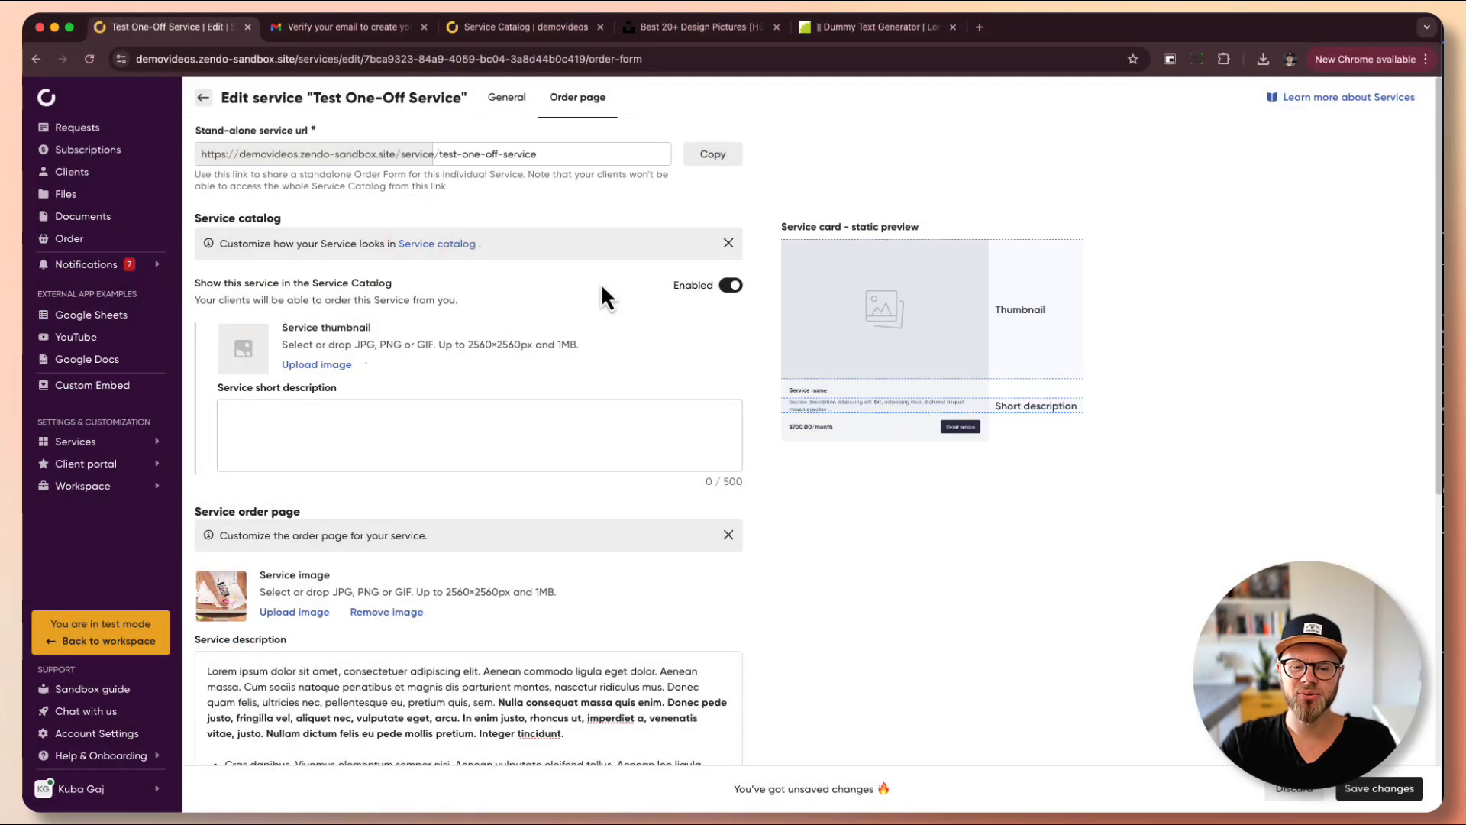
- Copy the first description paragraph into the short description, save, and open an incognito window
scroll(382, 573, "down", 1)
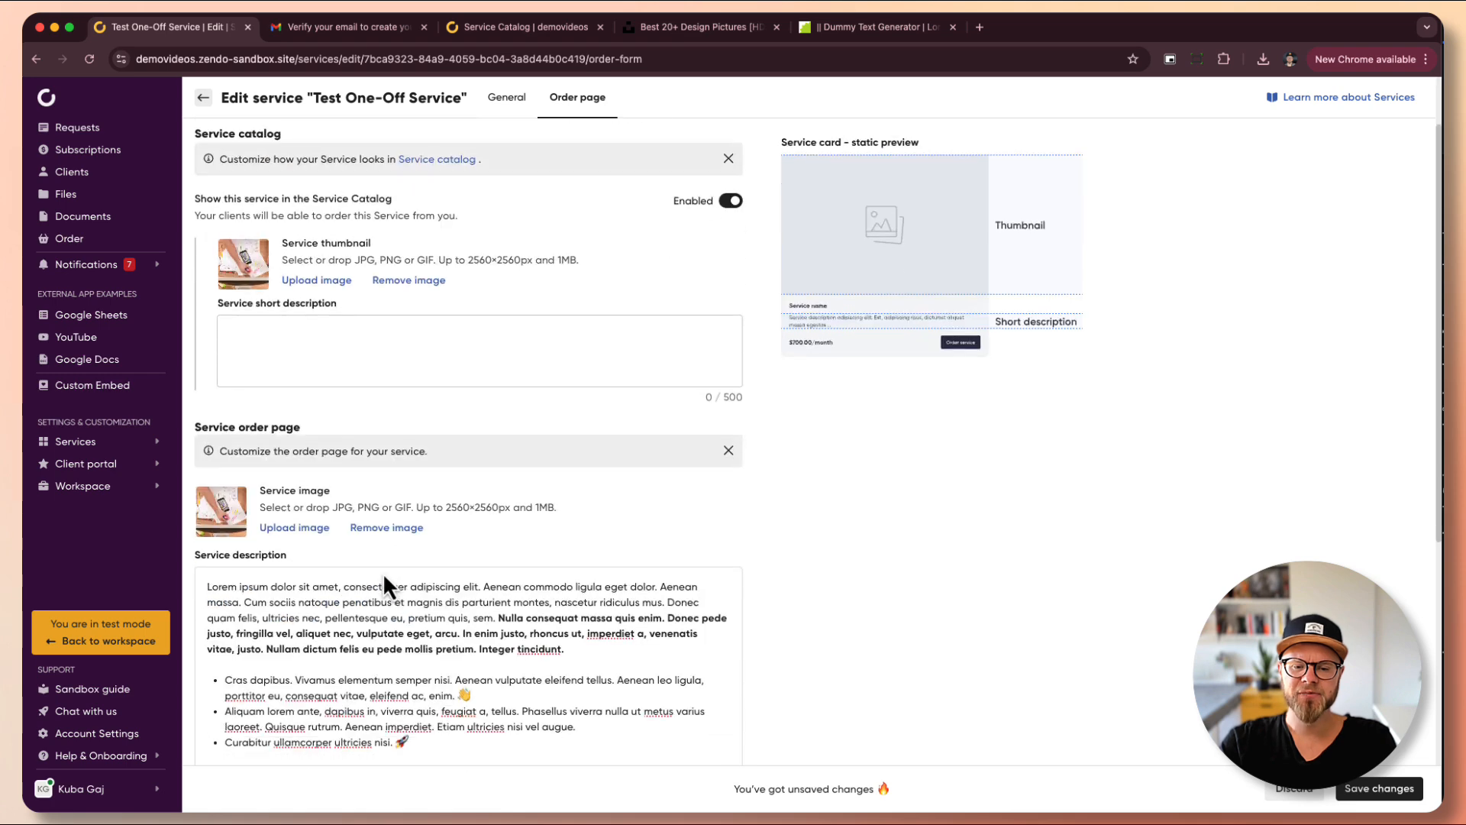
left_click_drag(496, 617, 125, 588)
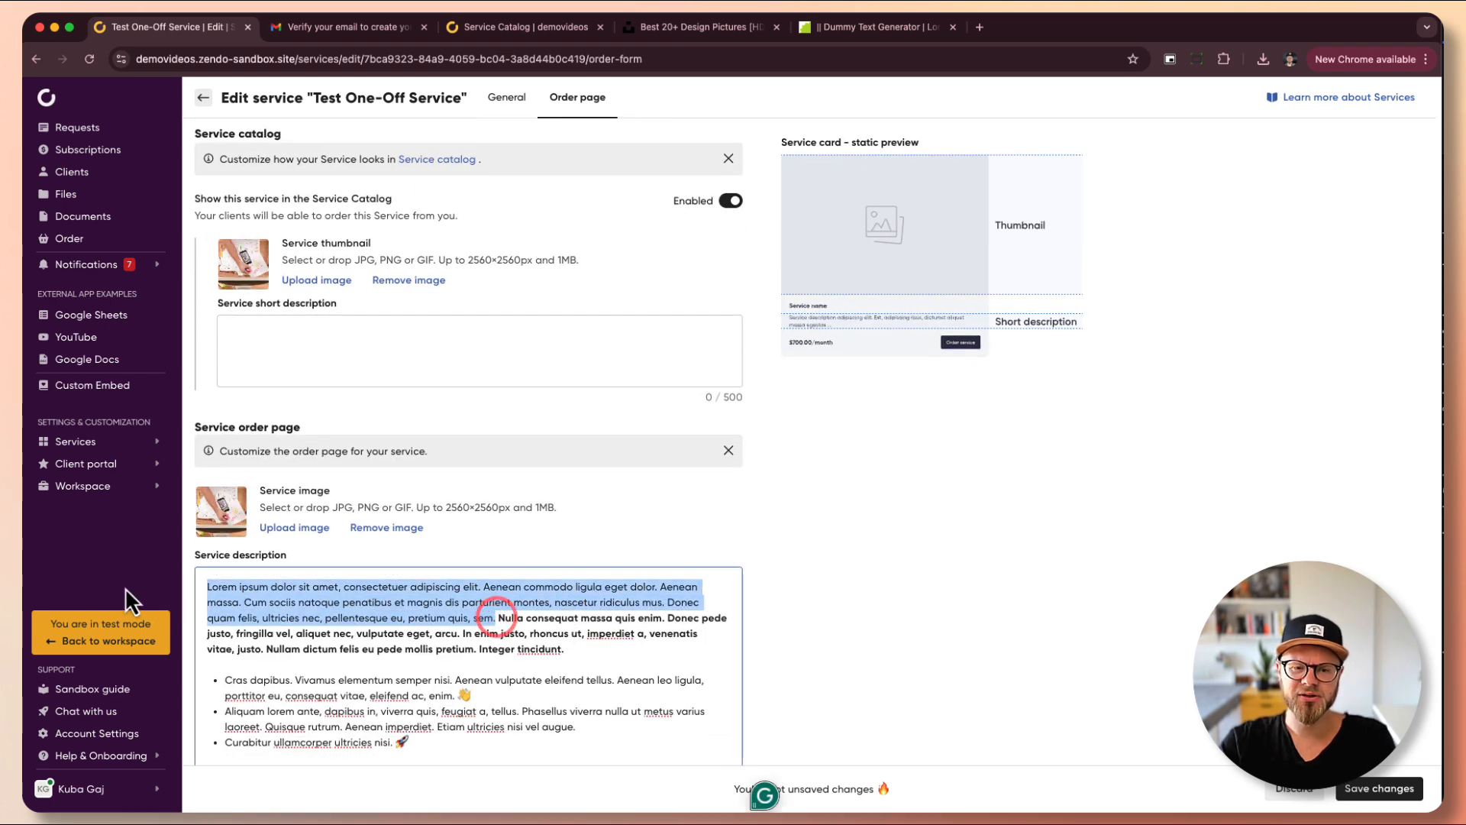
key("super+c")
left_click(294, 334)
key("super+v")
left_click(787, 453)
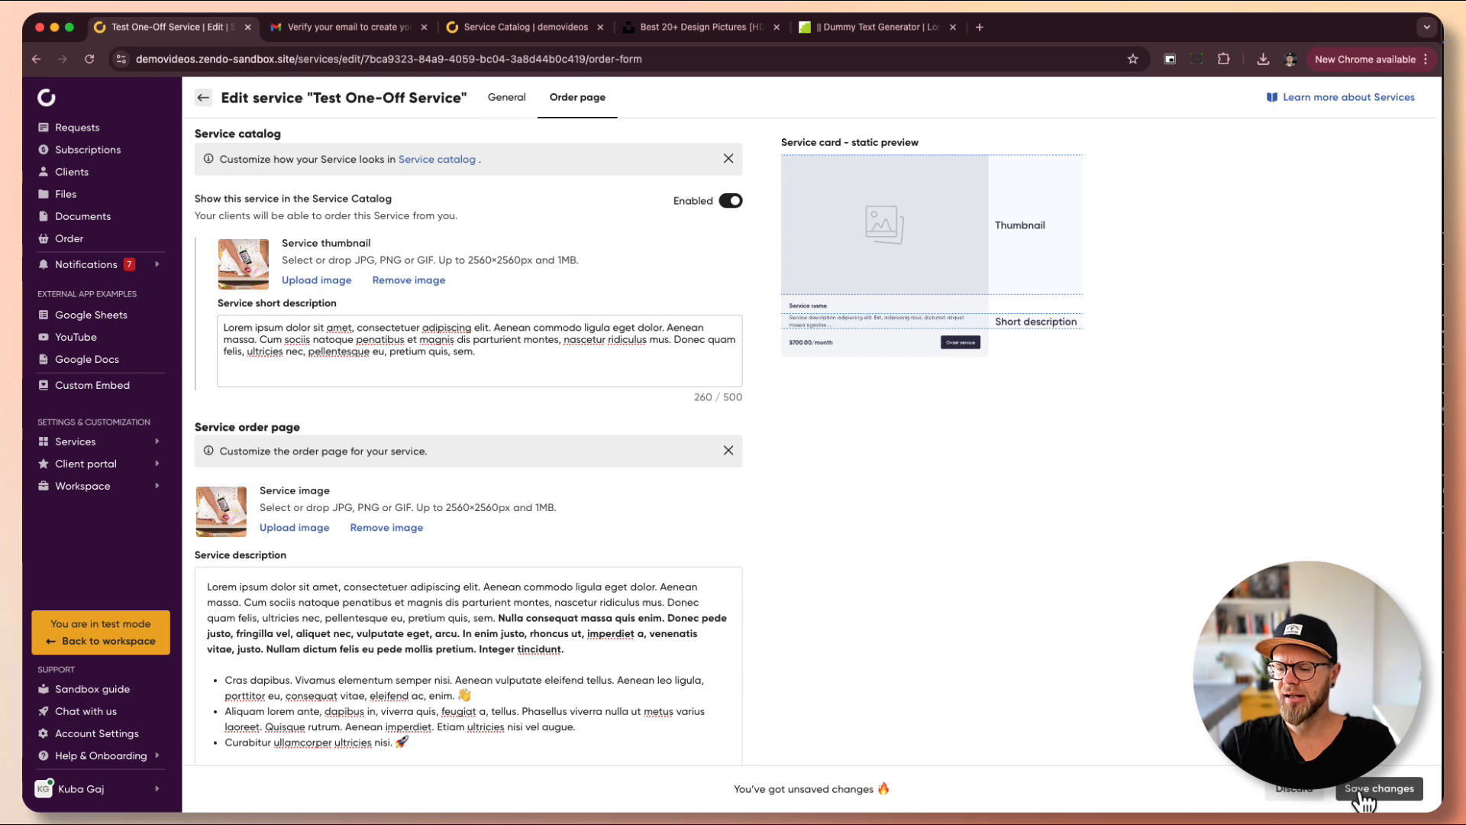
left_click(1357, 795)
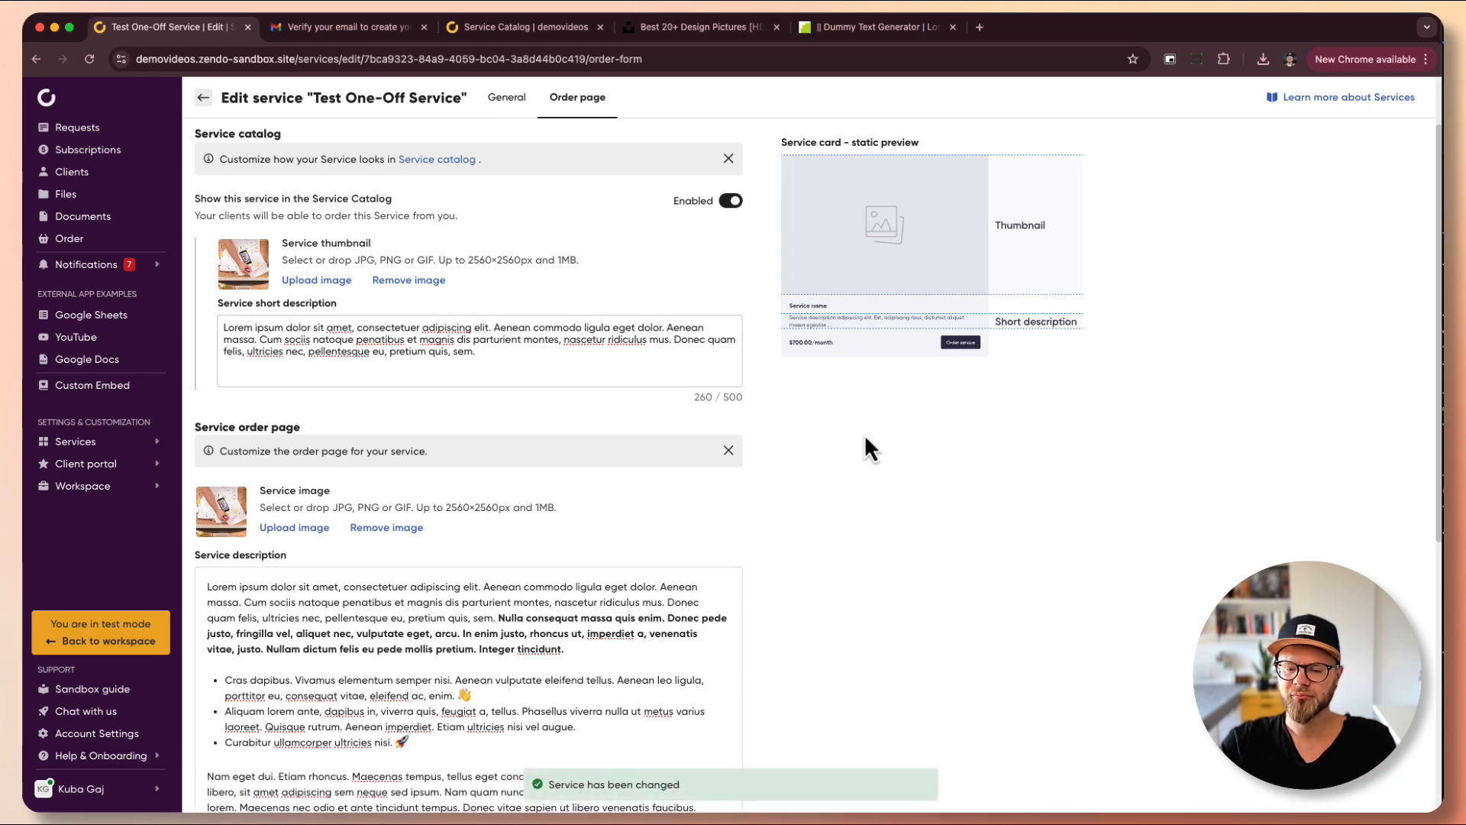
key("super+shift+n")
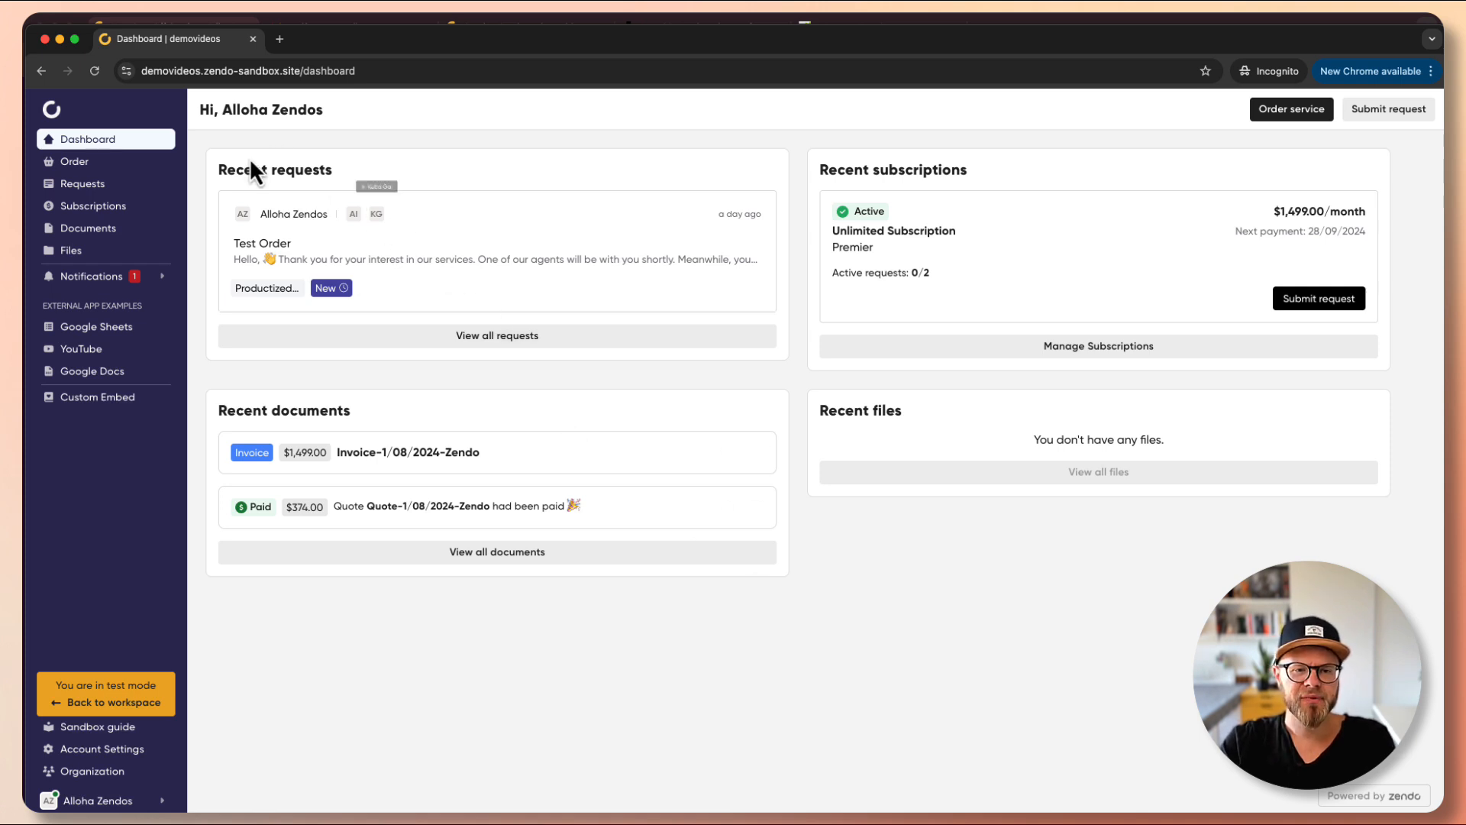
- From the client portal's service catalog, start ordering Test One-Off Service
left_click(80, 161)
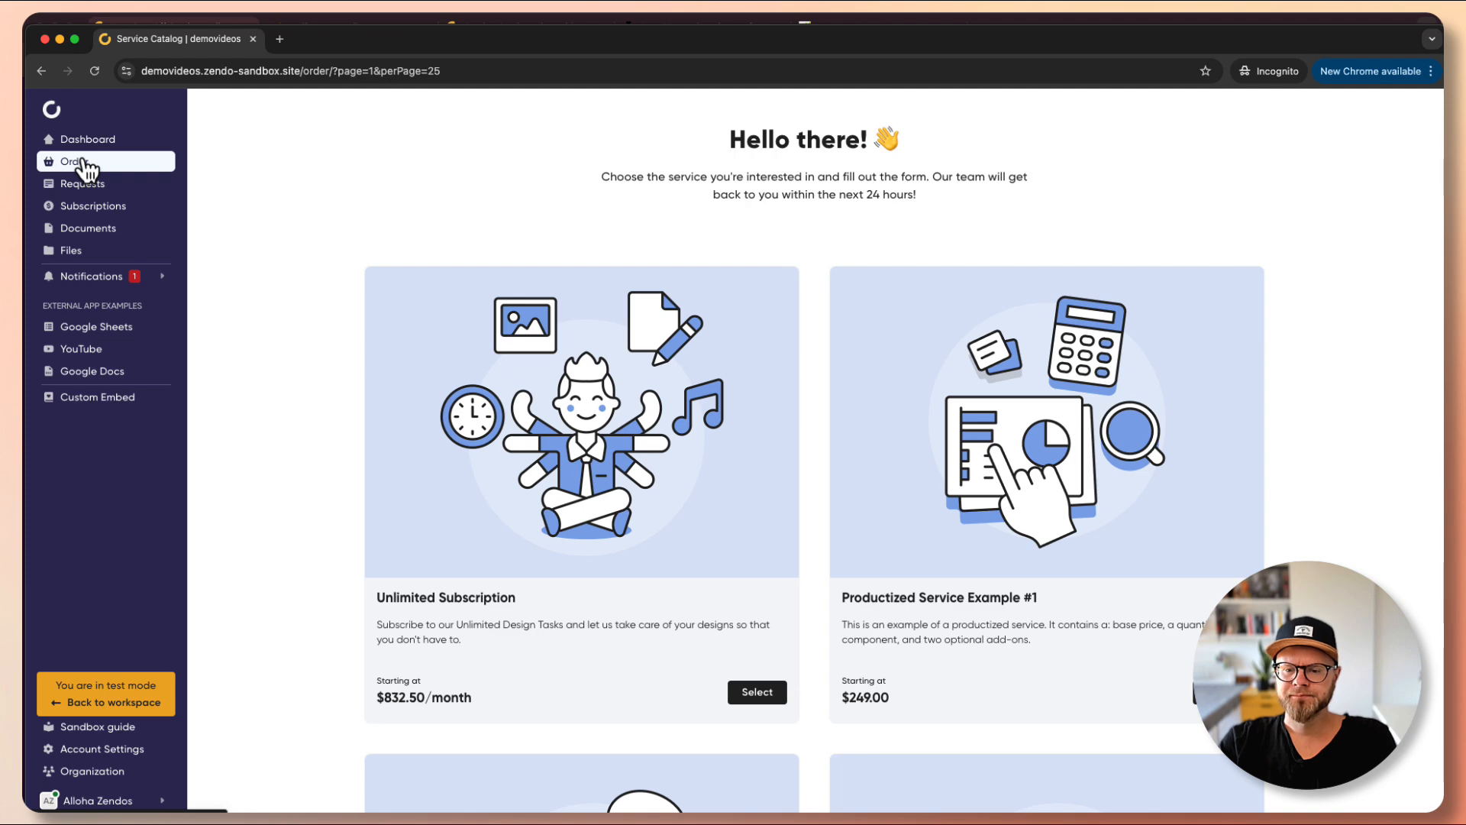
scroll(1223, 397, "down", 10)
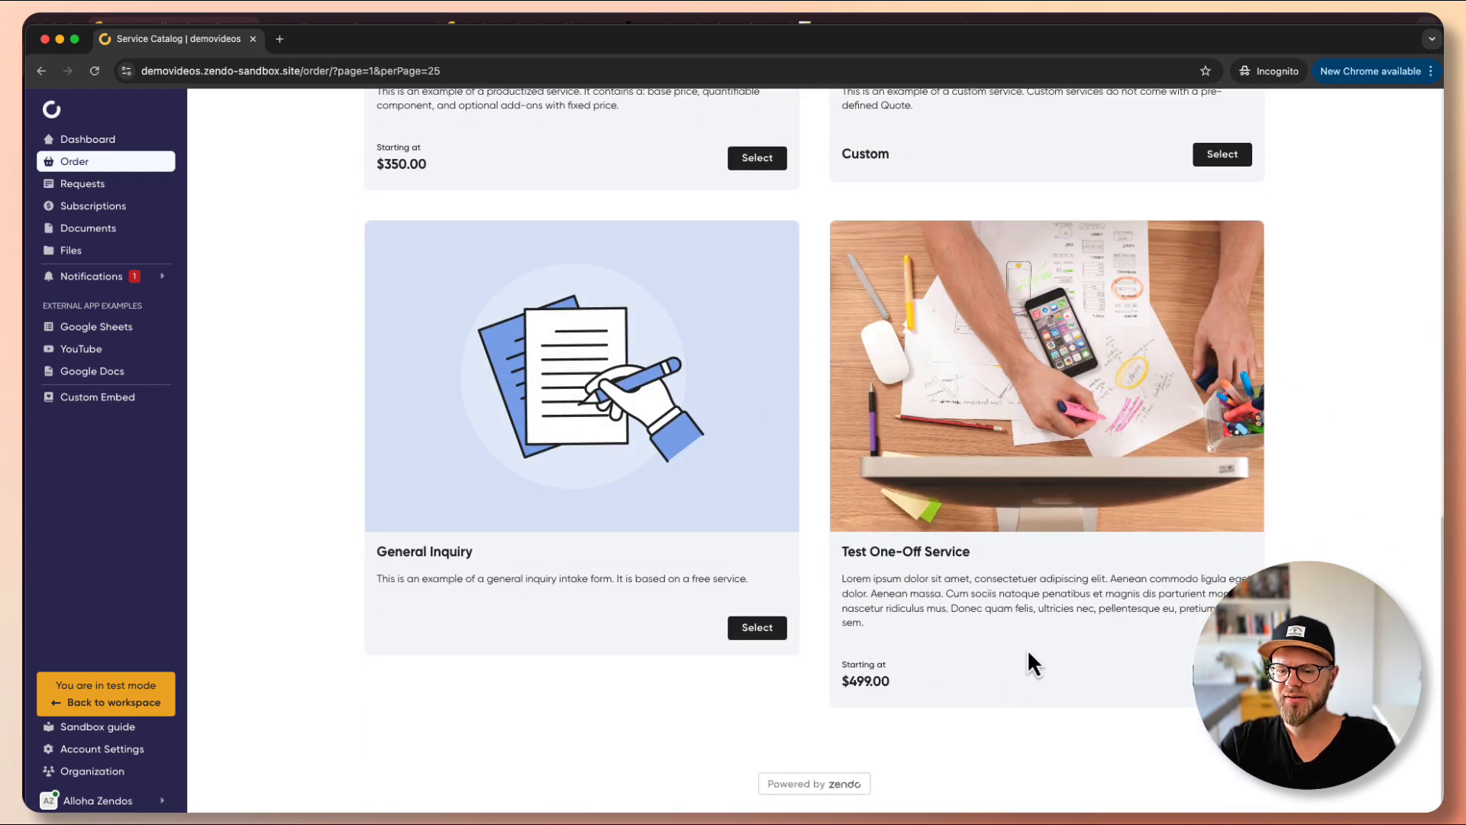
left_click(1222, 675)
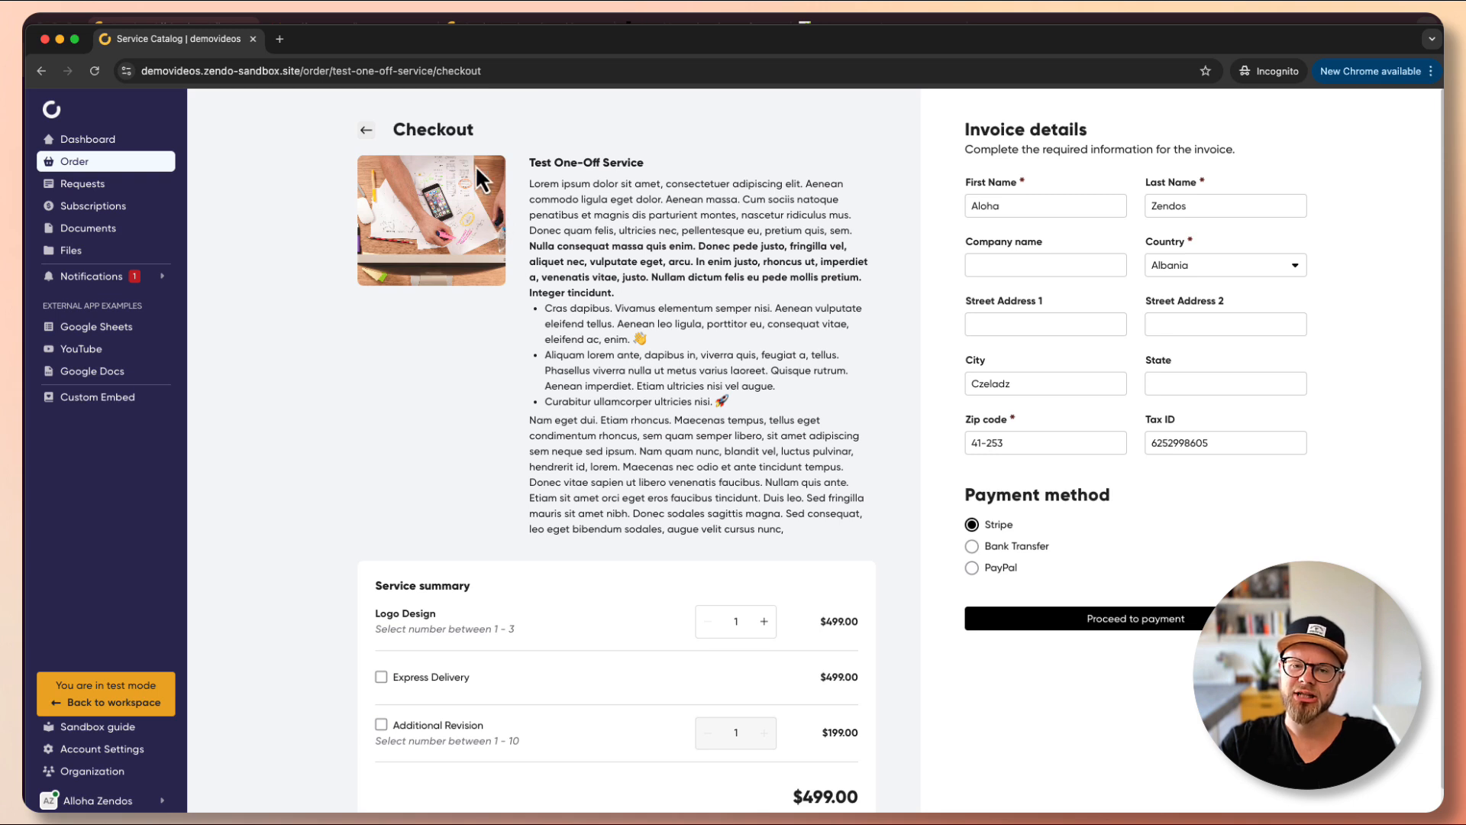
left_click_drag(388, 129, 541, 129)
left_click(772, 338)
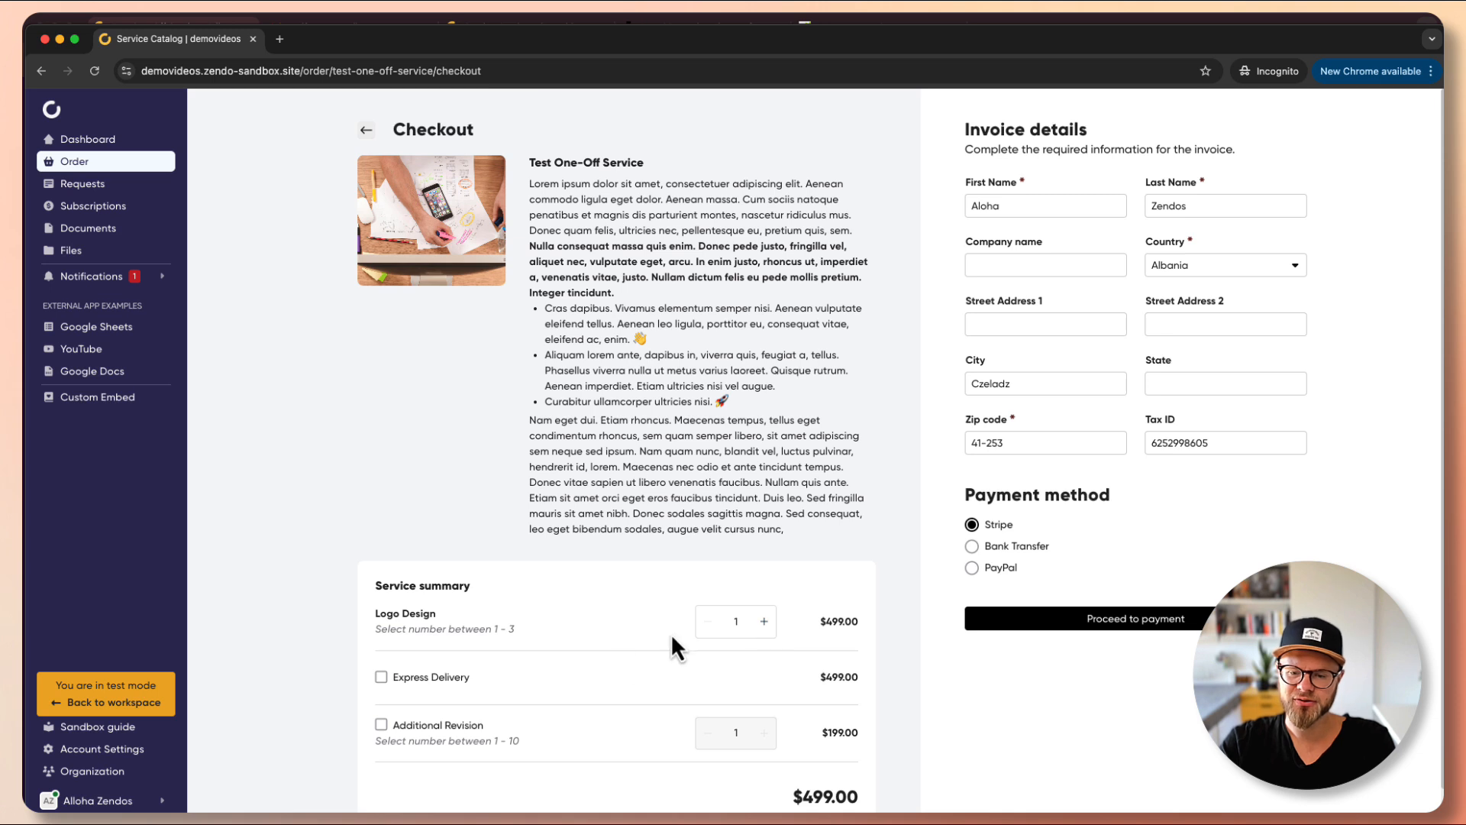
scroll(753, 623, "down", 1)
left_click(750, 622)
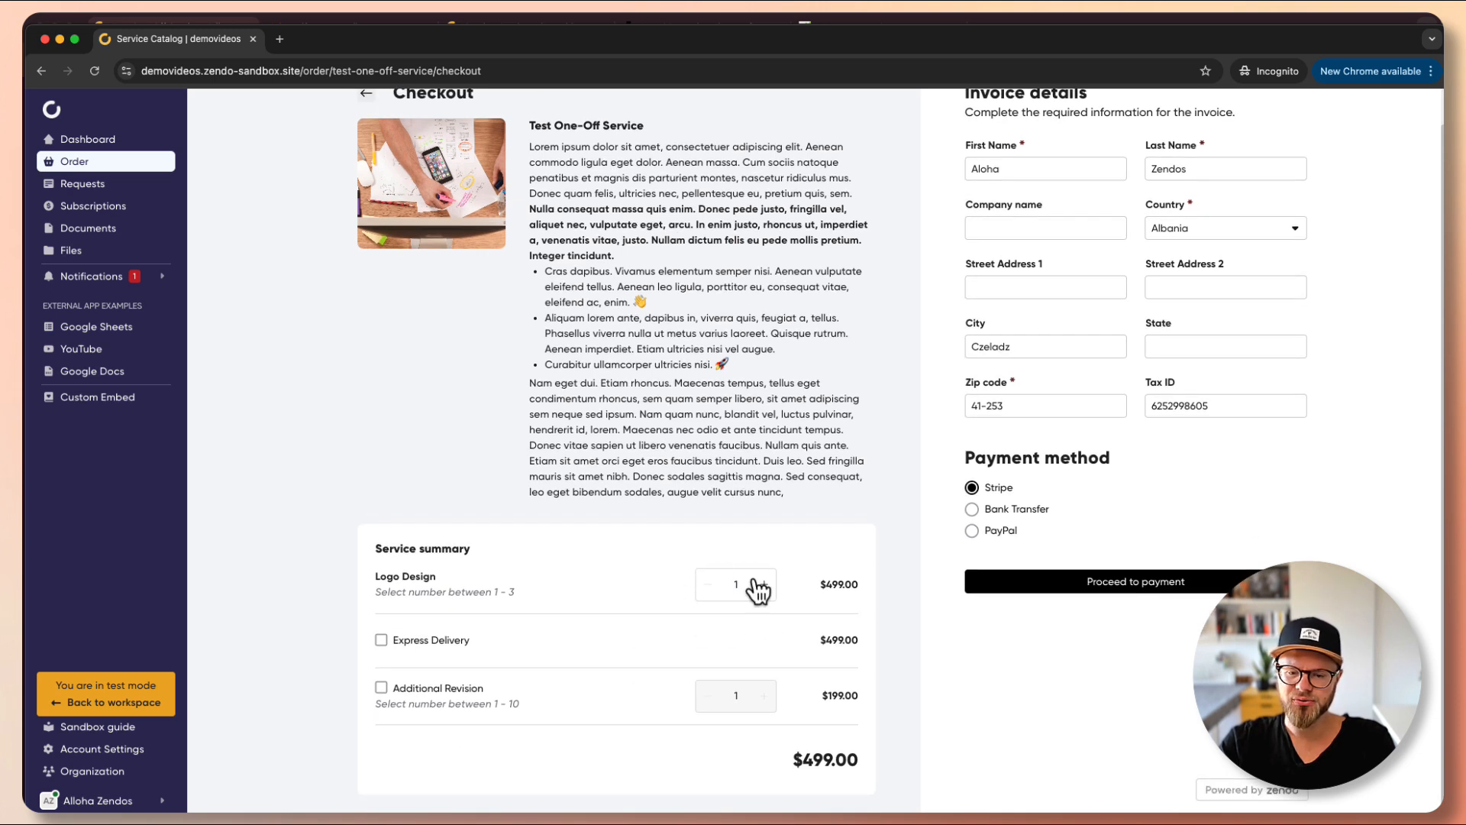
- Add Express Delivery and two Additional Revisions for $1,396.00, then proceed to Stripe payment
left_click(397, 640)
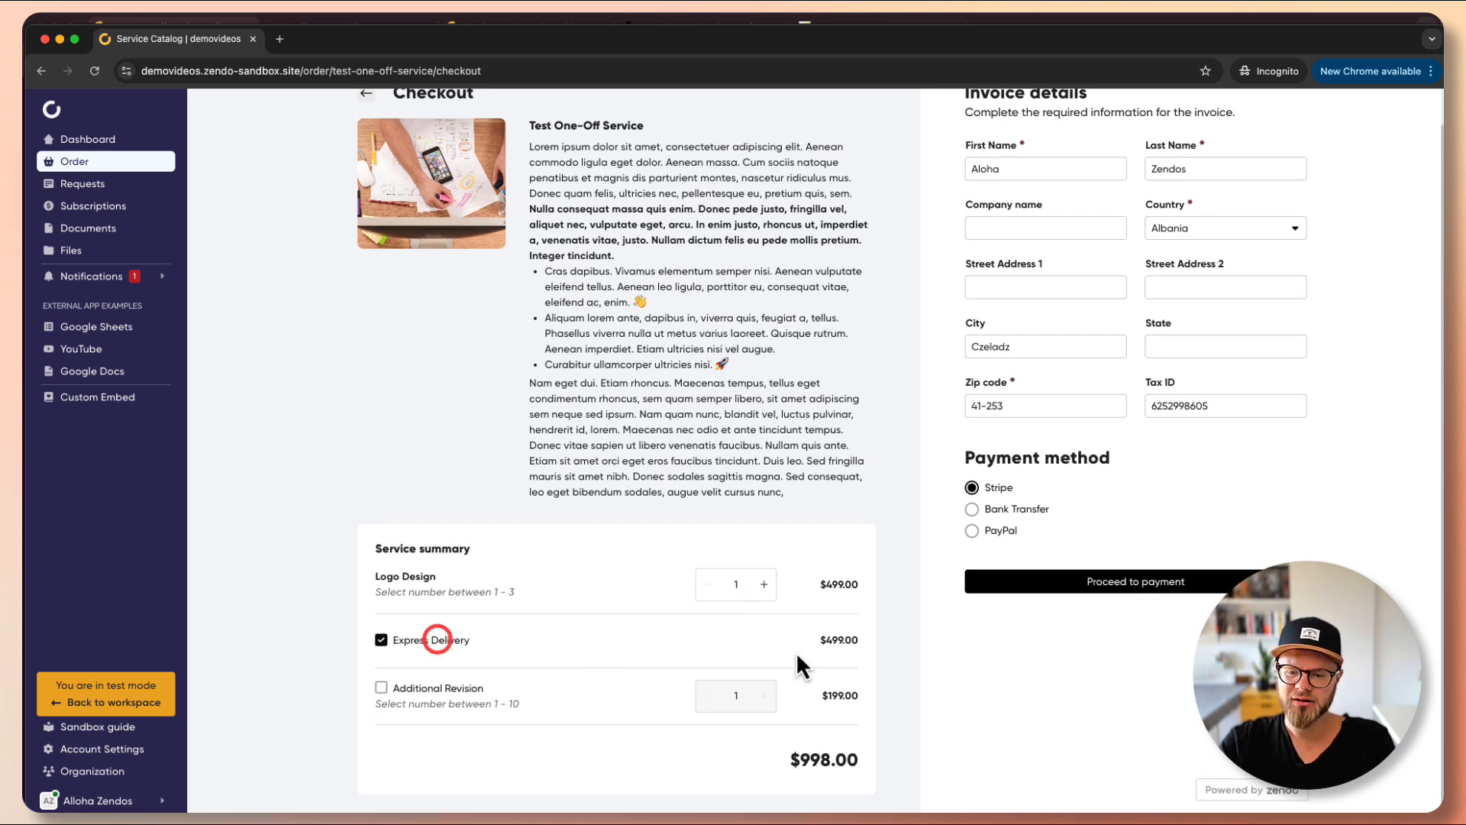
left_click(391, 687)
left_click(764, 695)
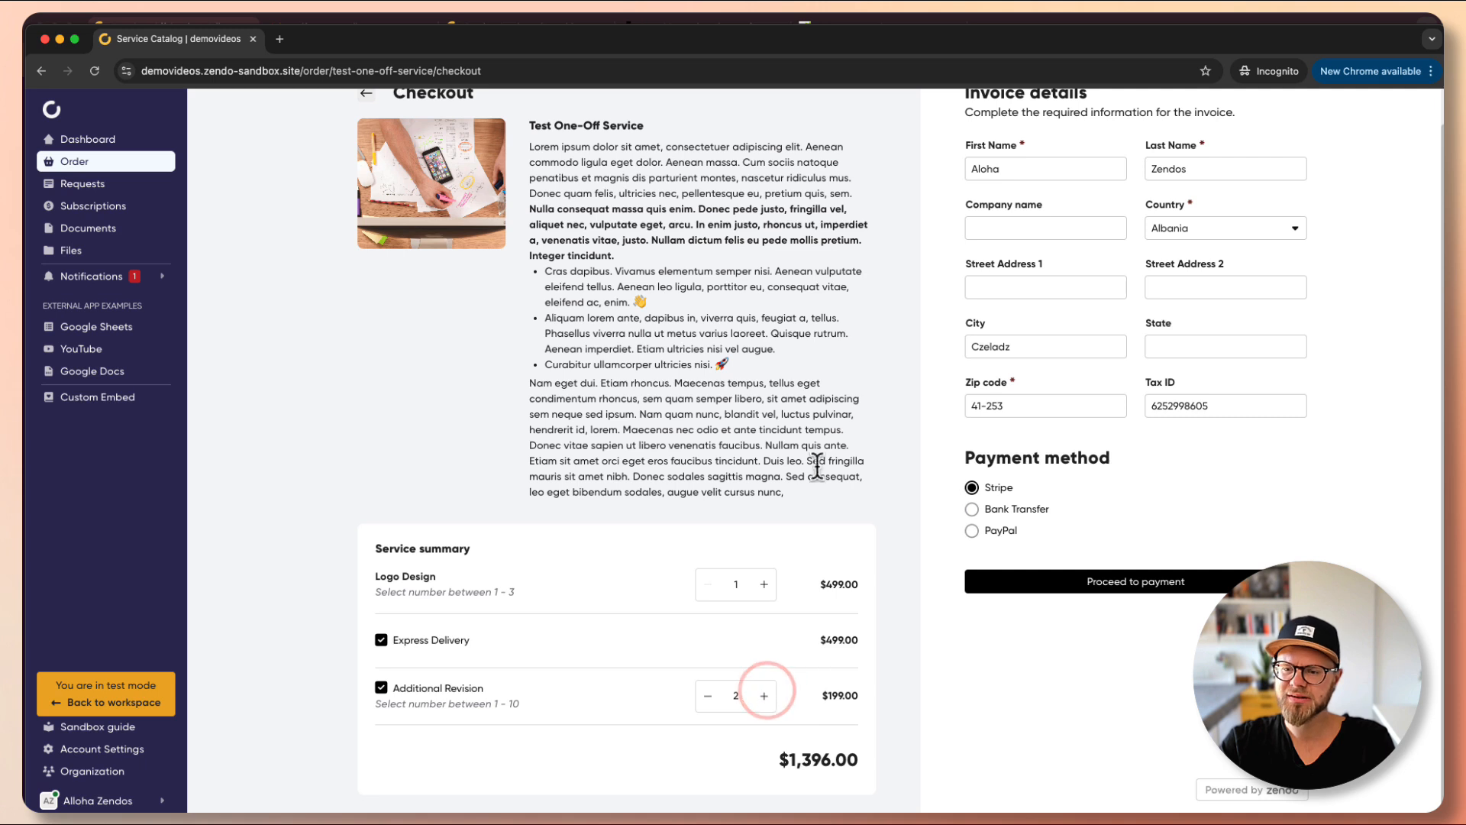
scroll(813, 459, "up", 1)
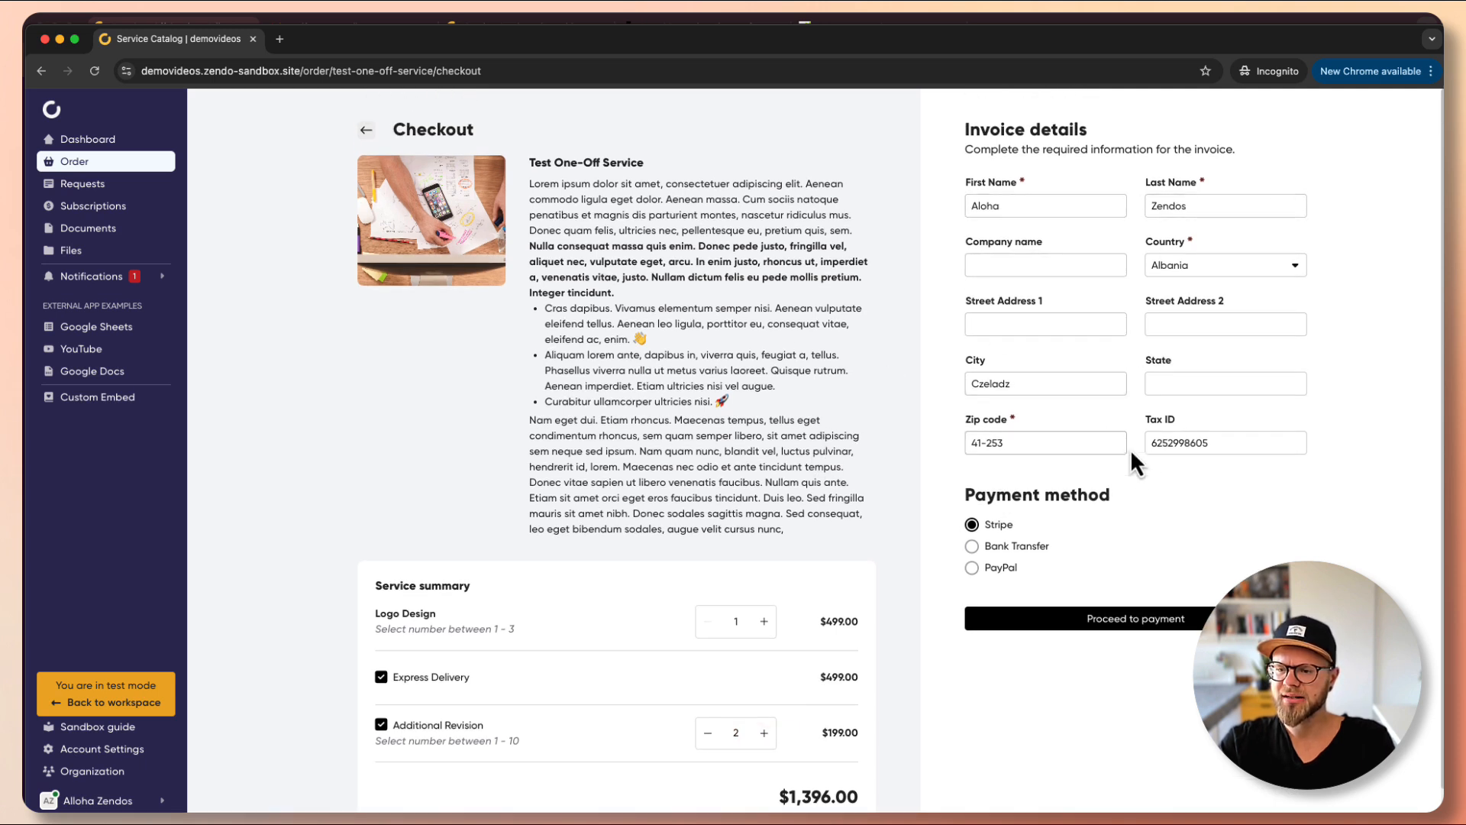
left_click(997, 444)
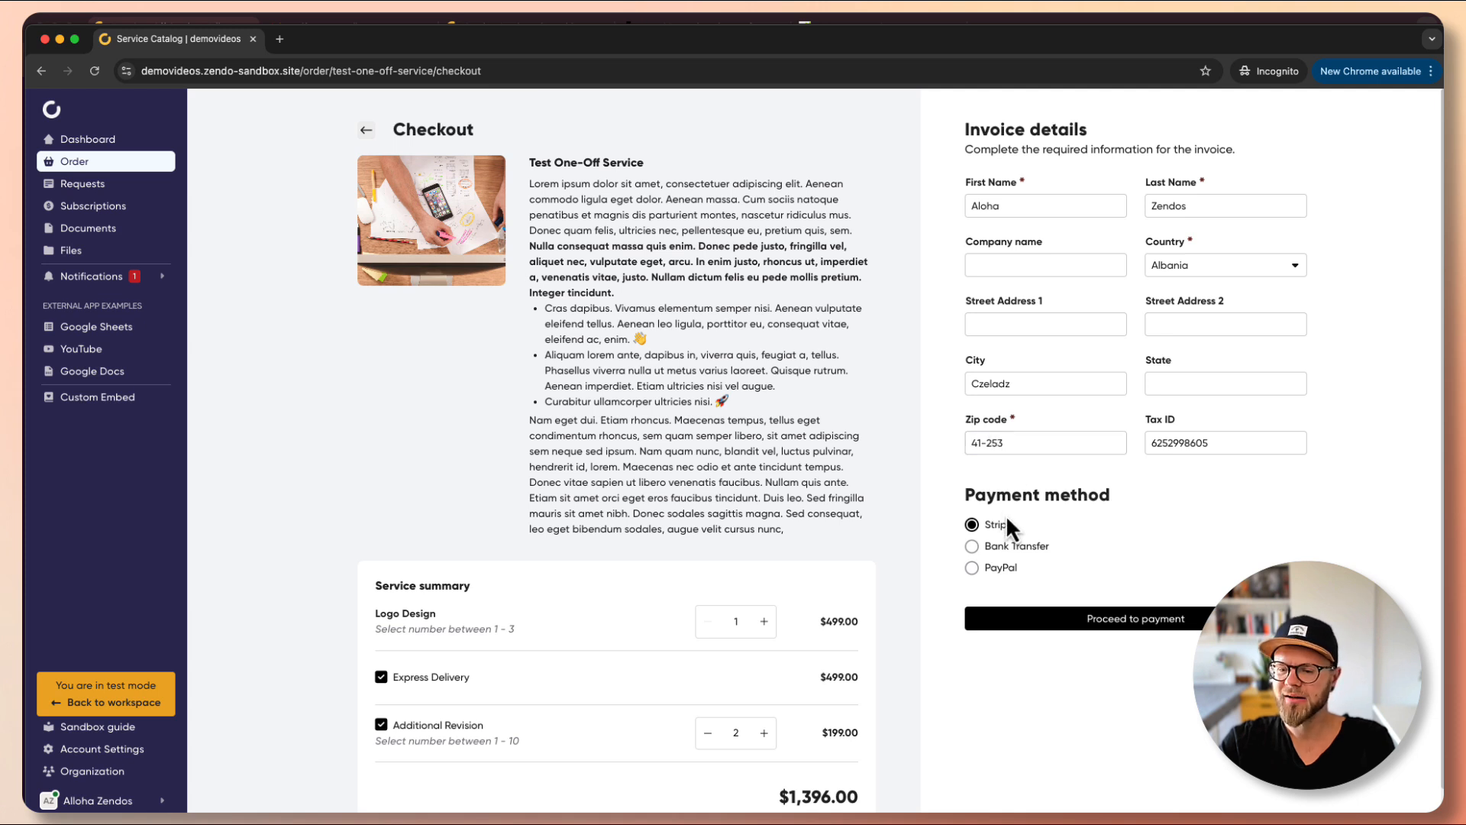
left_click(1117, 622)
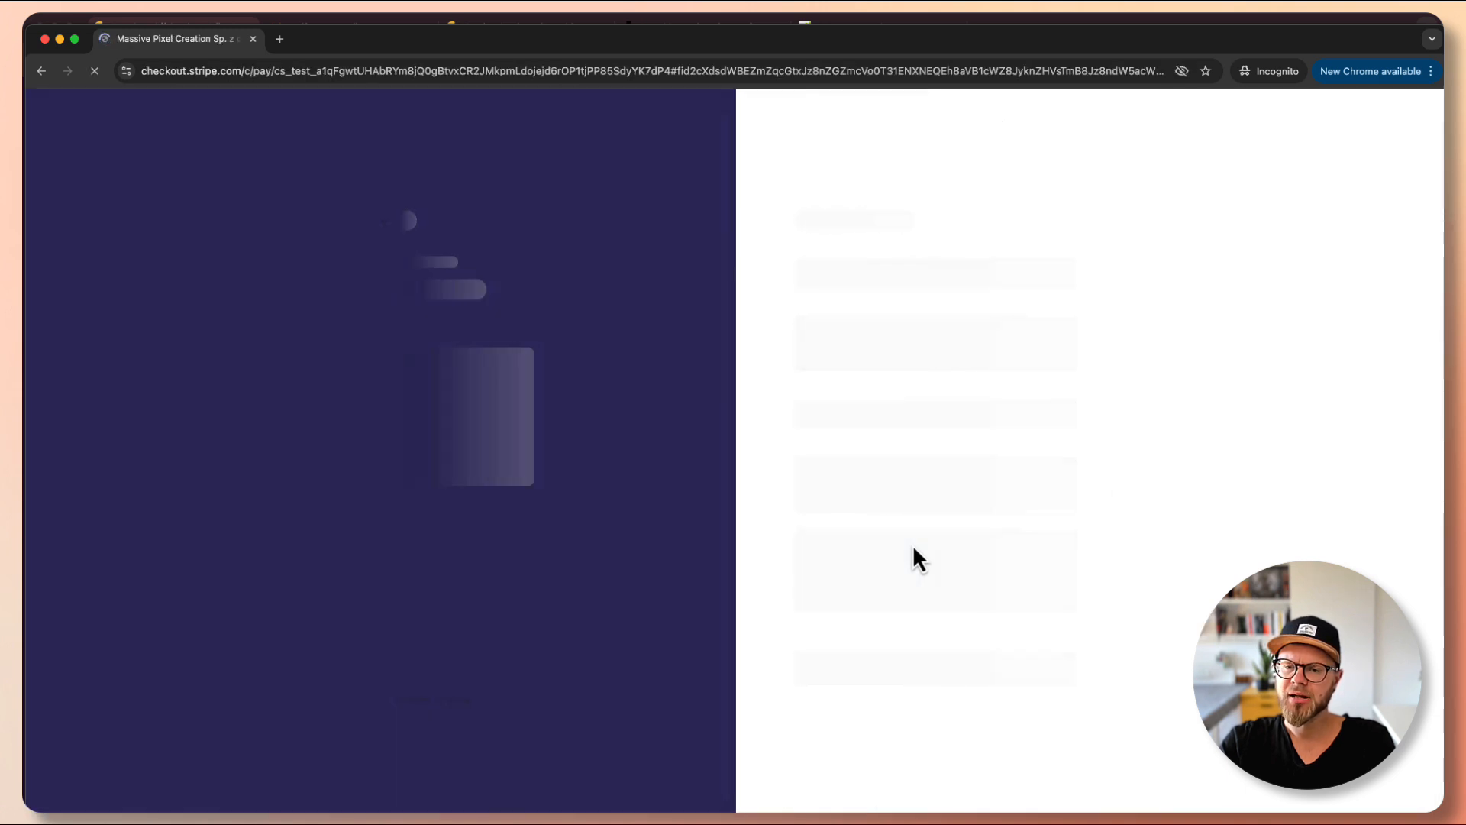
- Pay the $1,717.08 order with the 4242 test card, expiry, CVC and the cardholder's name
left_click(861, 279)
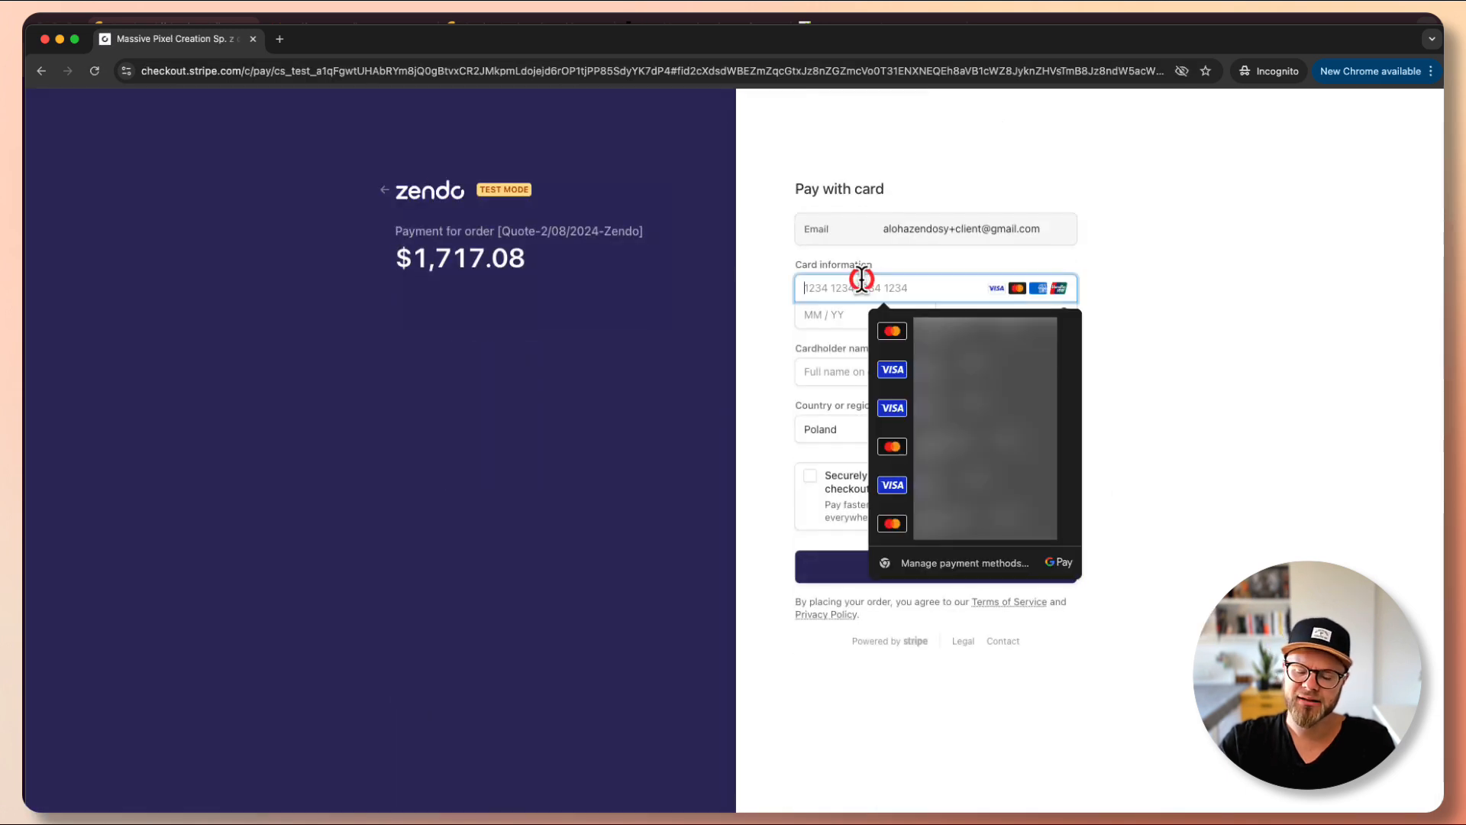
type("4242 424")
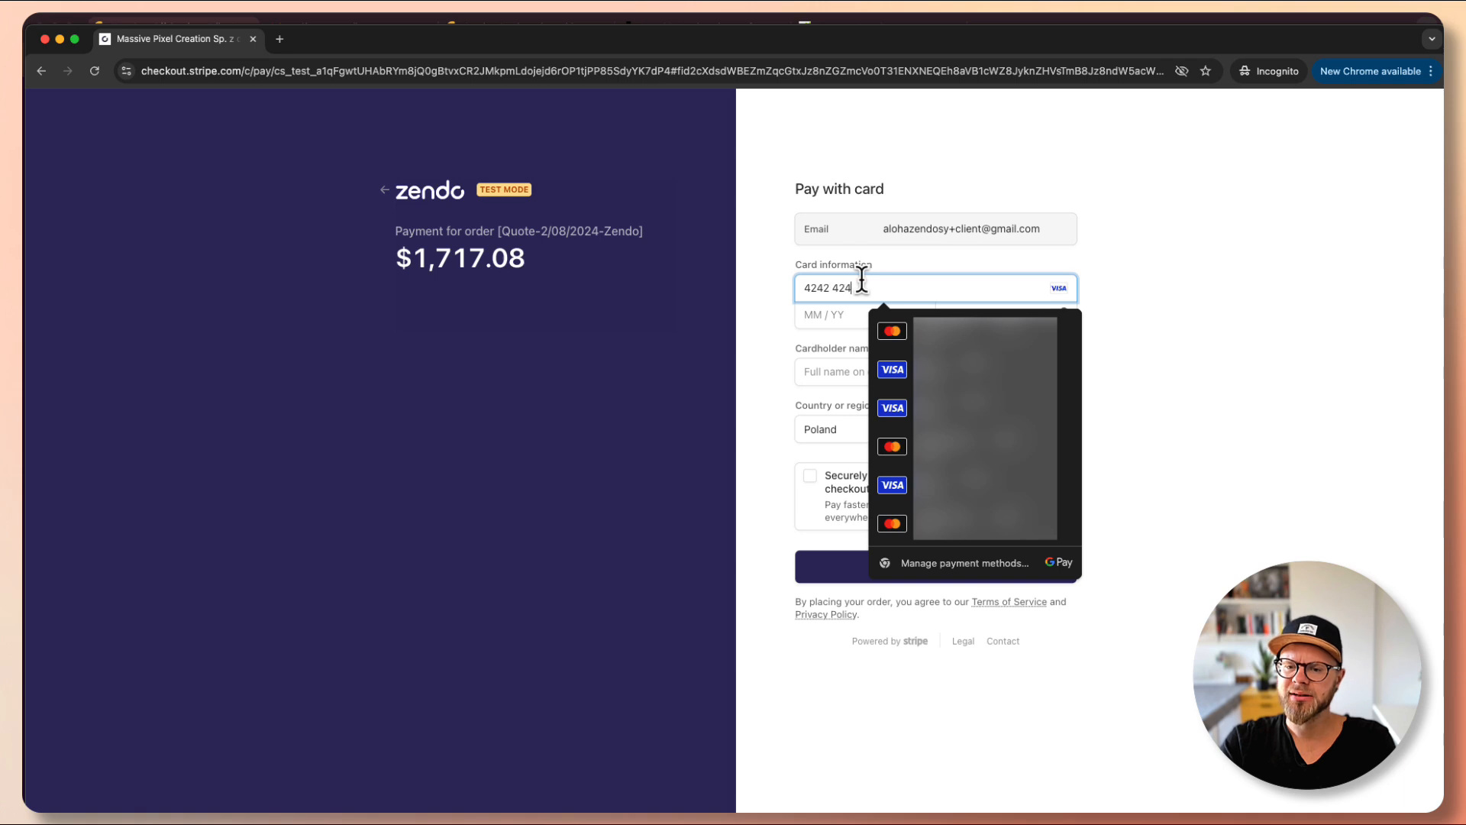
type("2 4242 4242")
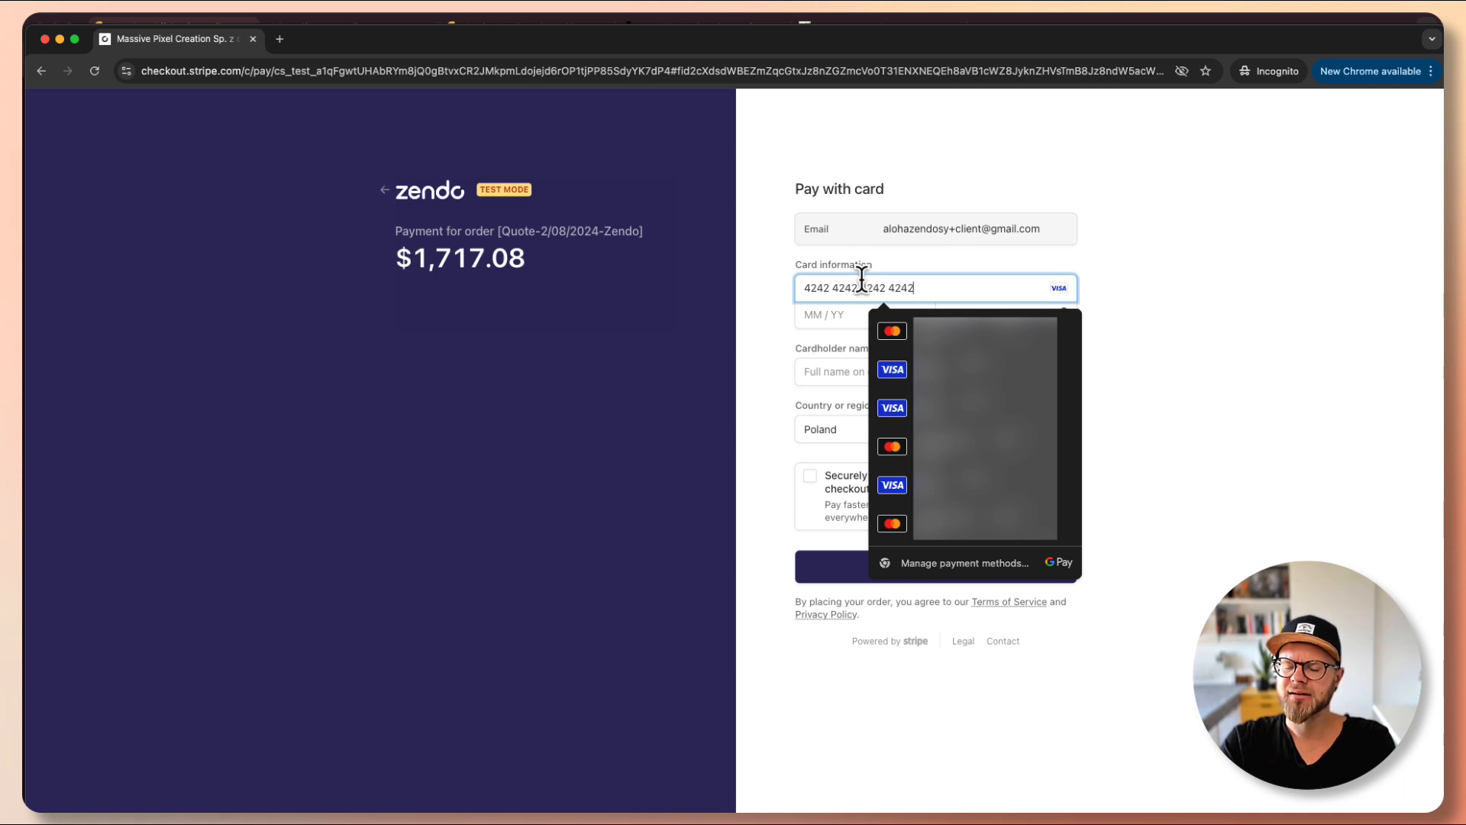
type("11 / 26")
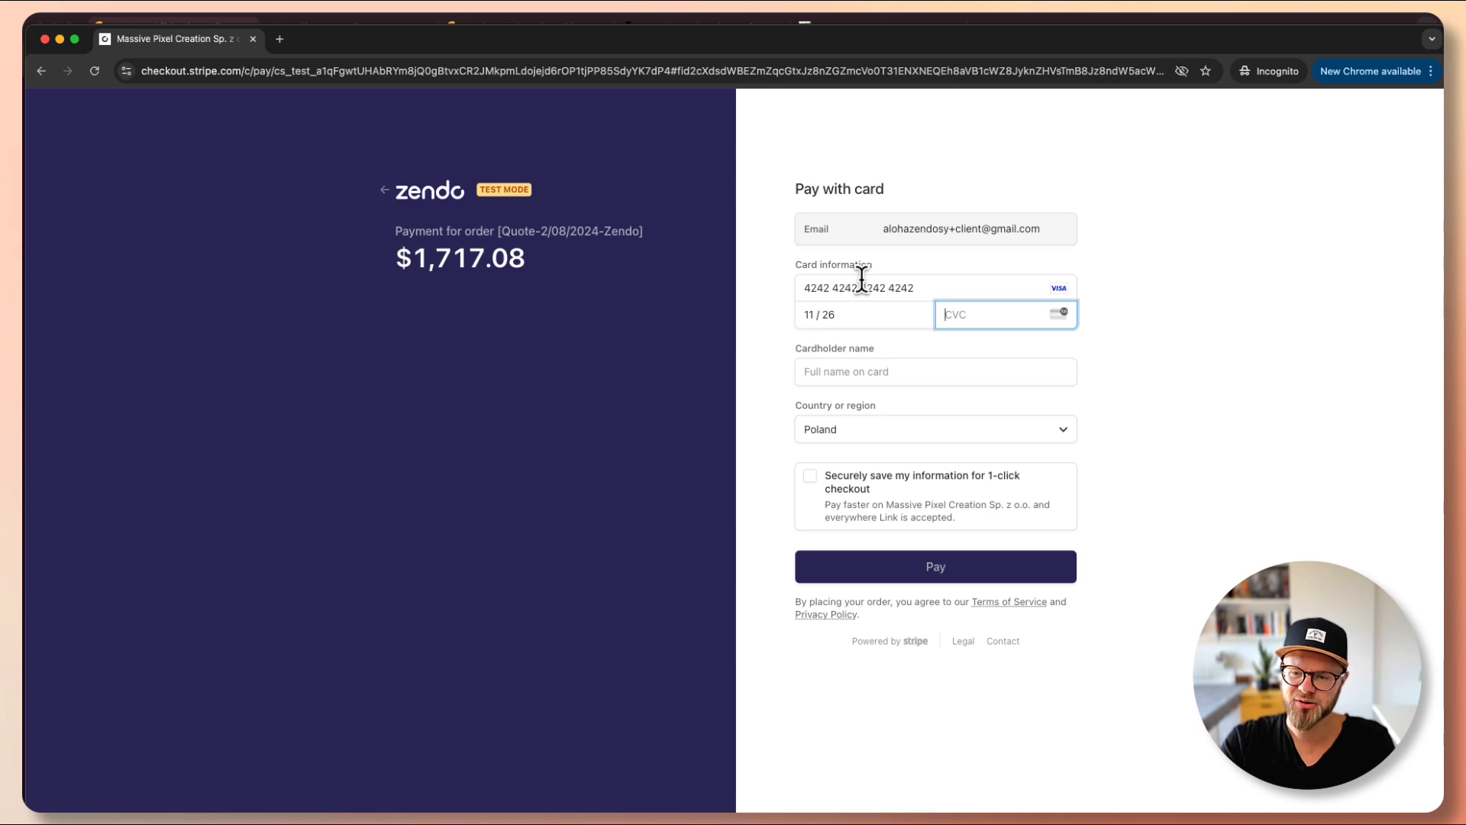
type("123")
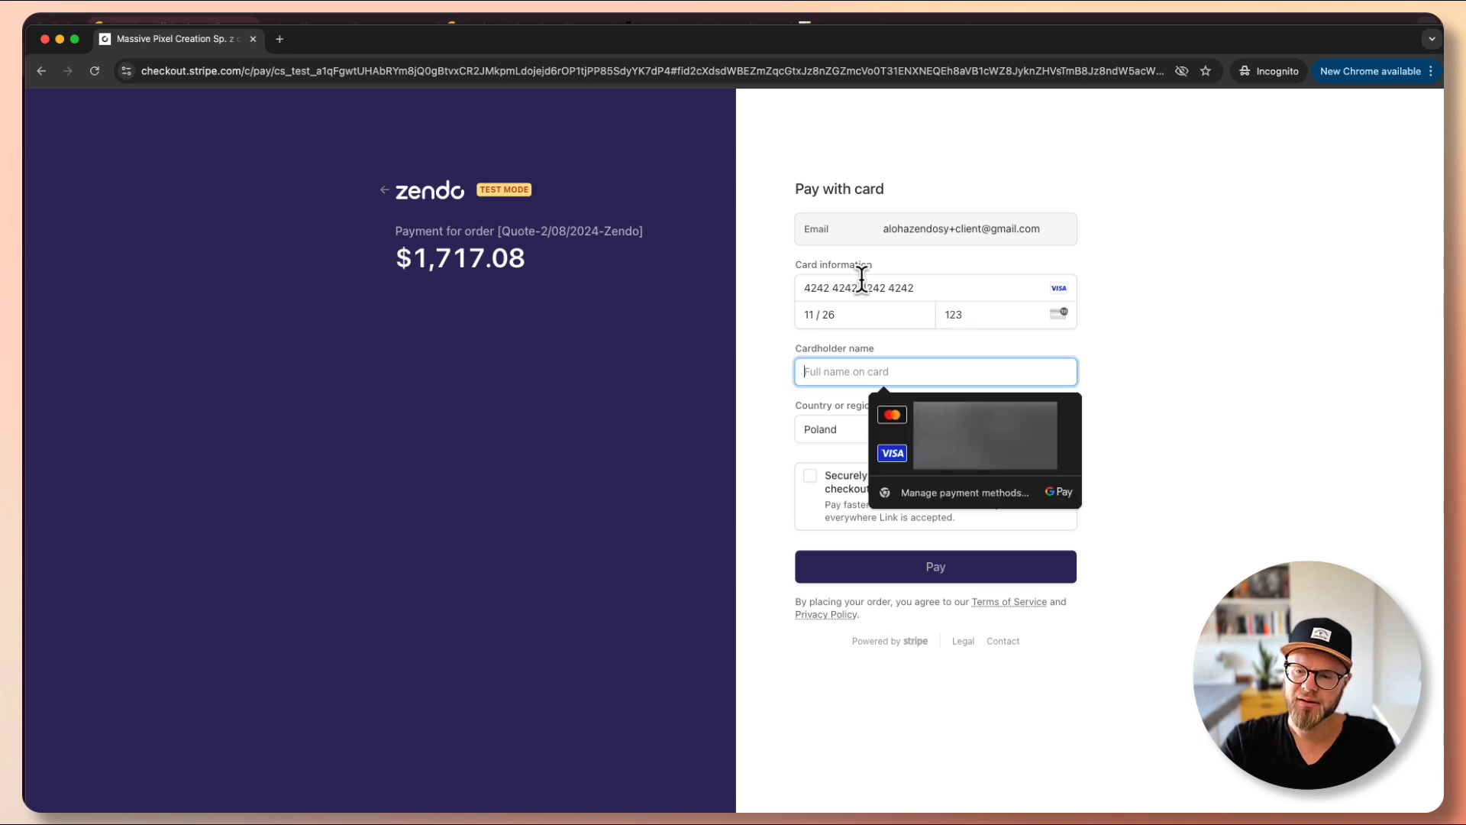
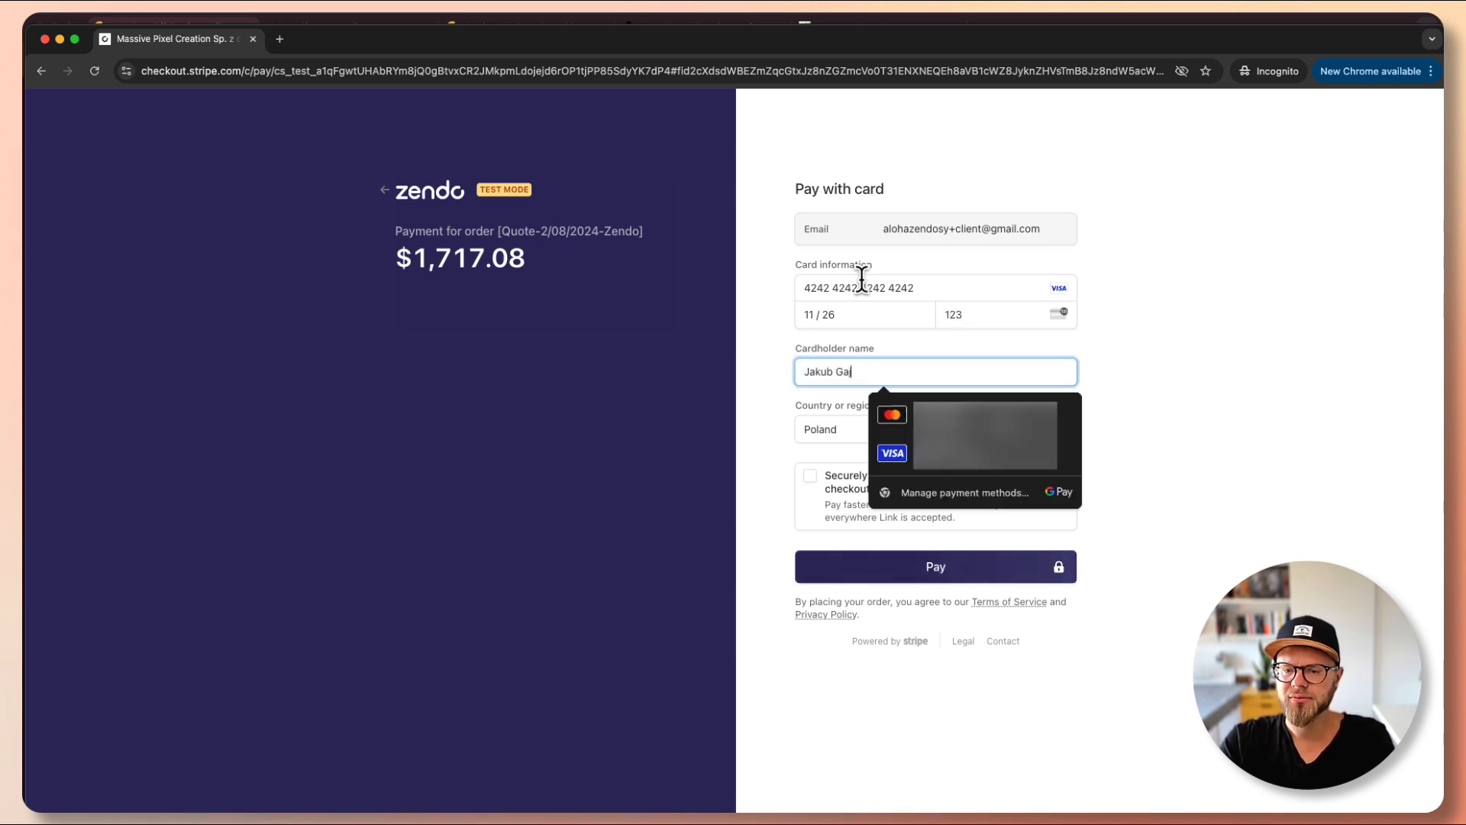
key("Tab")
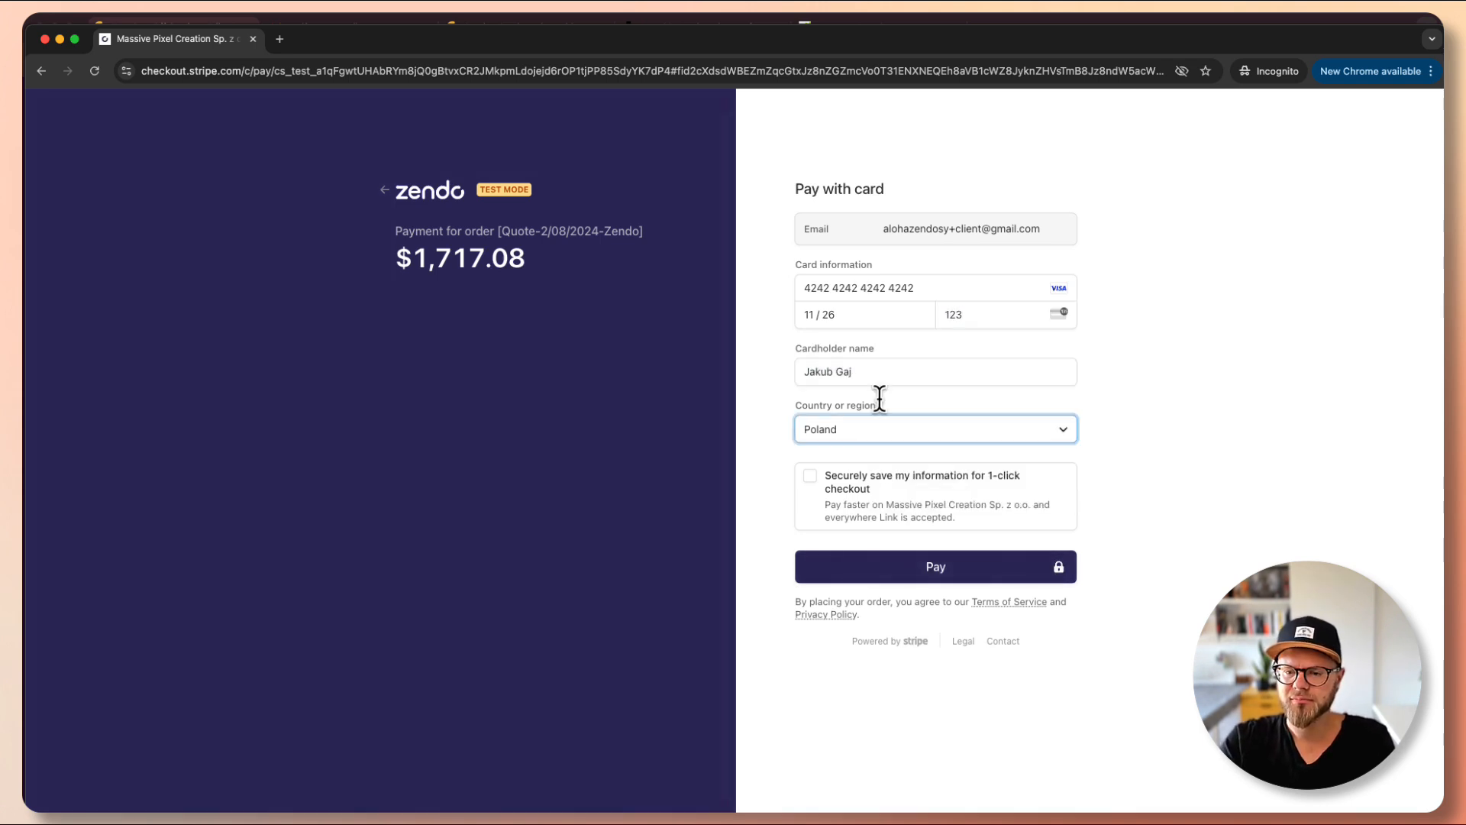
left_click(874, 571)
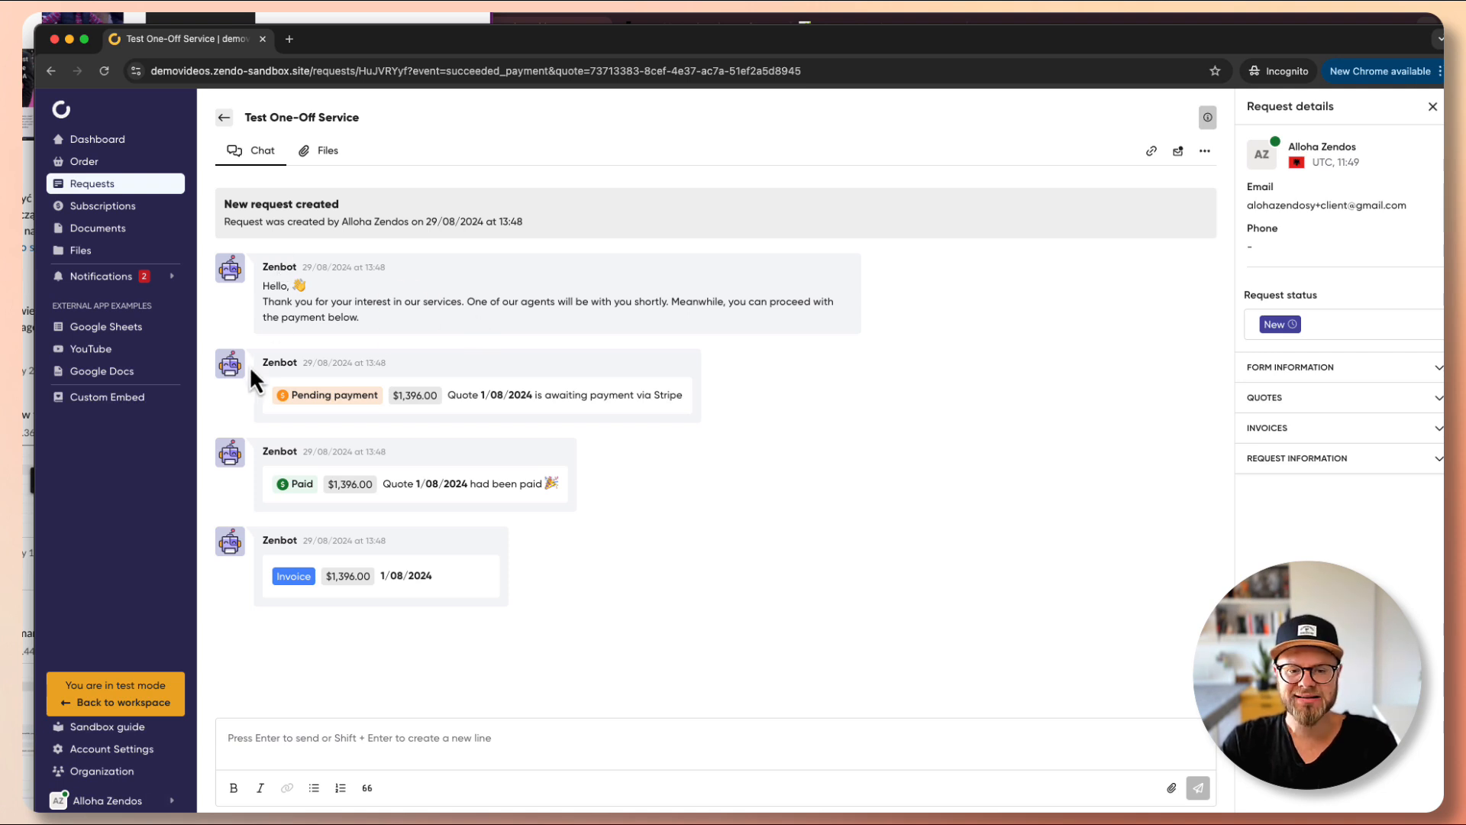
mouse_move(282, 394)
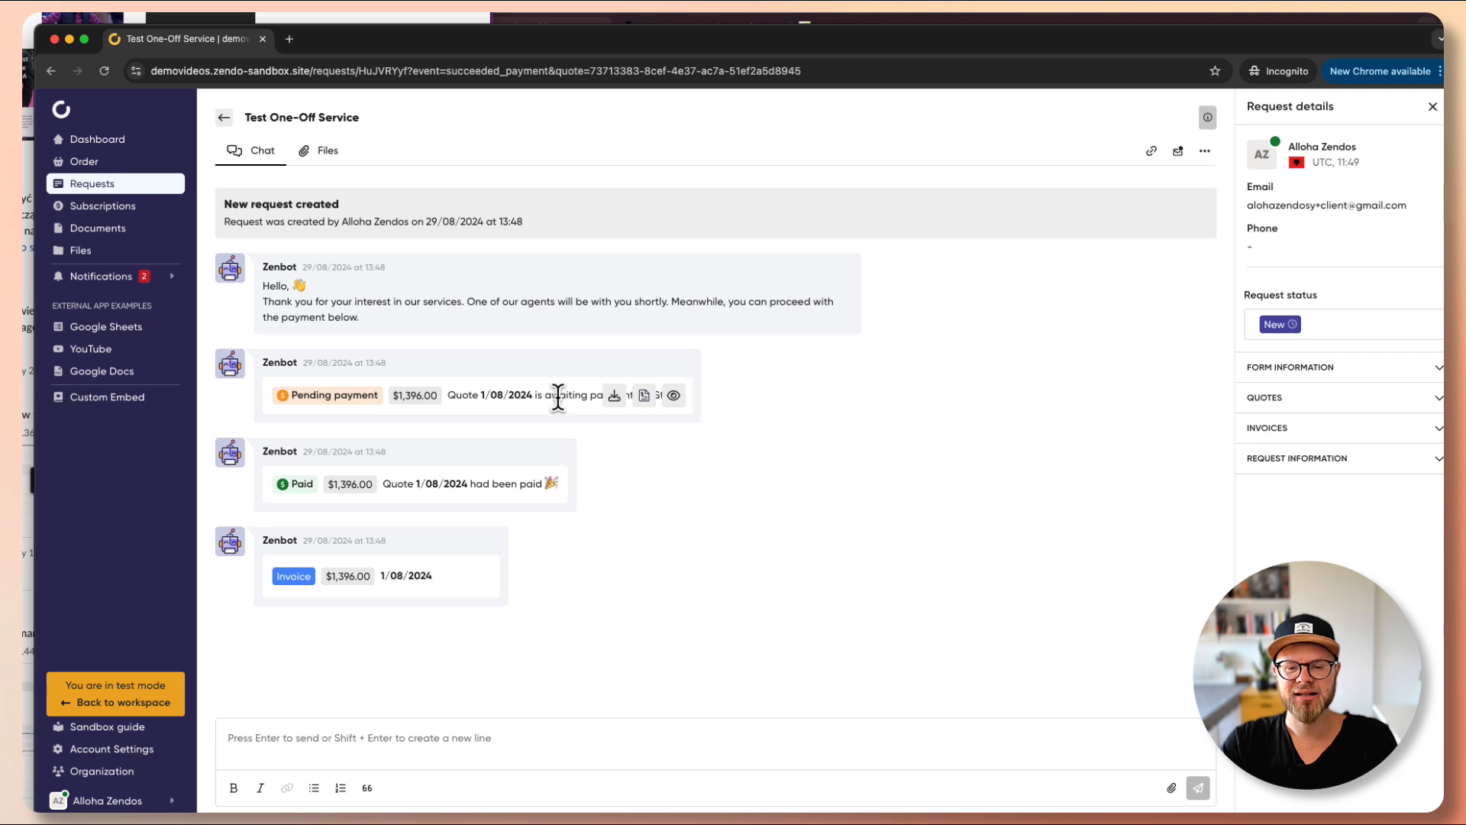
left_click(673, 396)
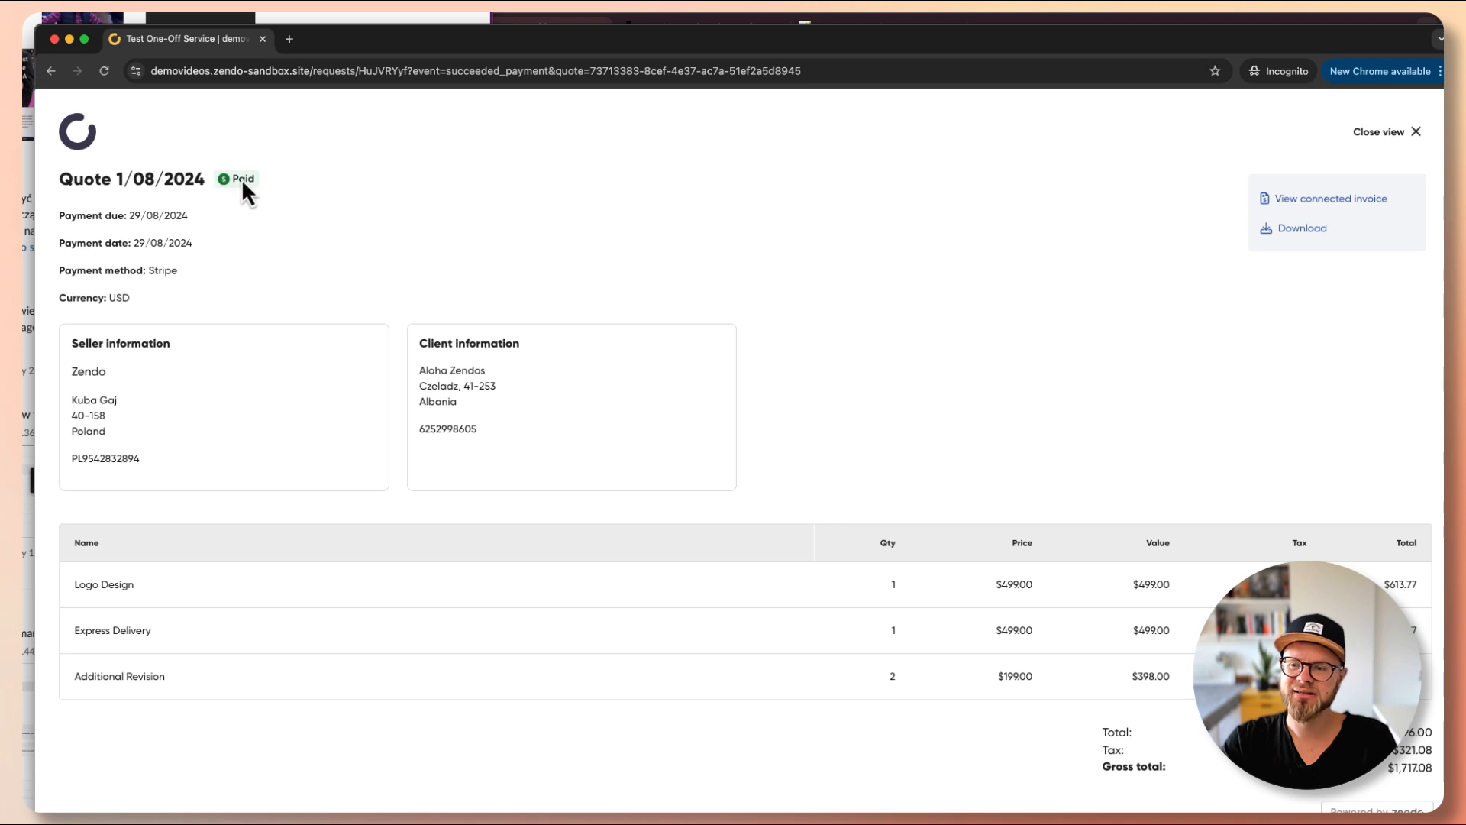
left_click(1414, 132)
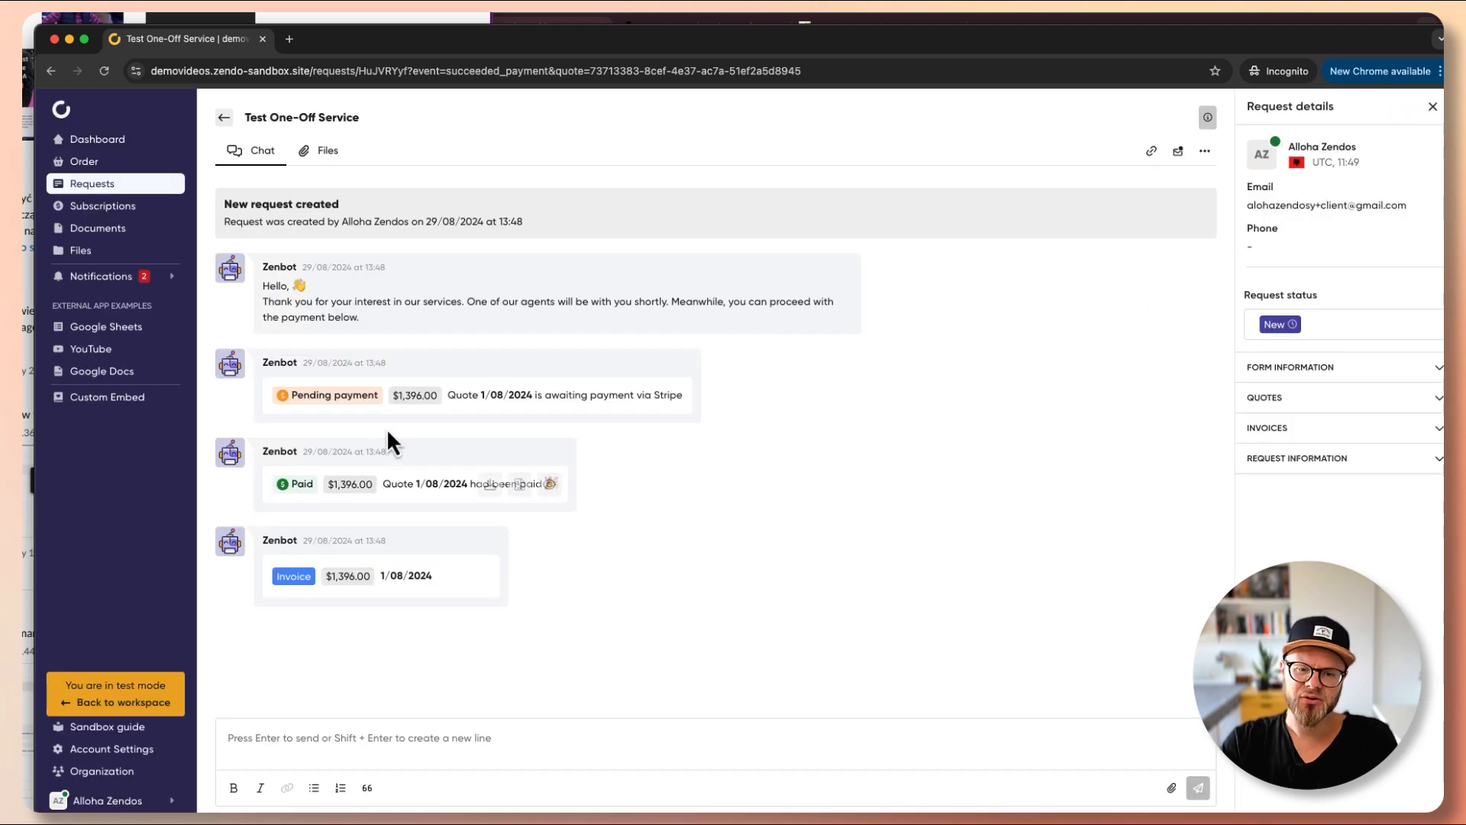